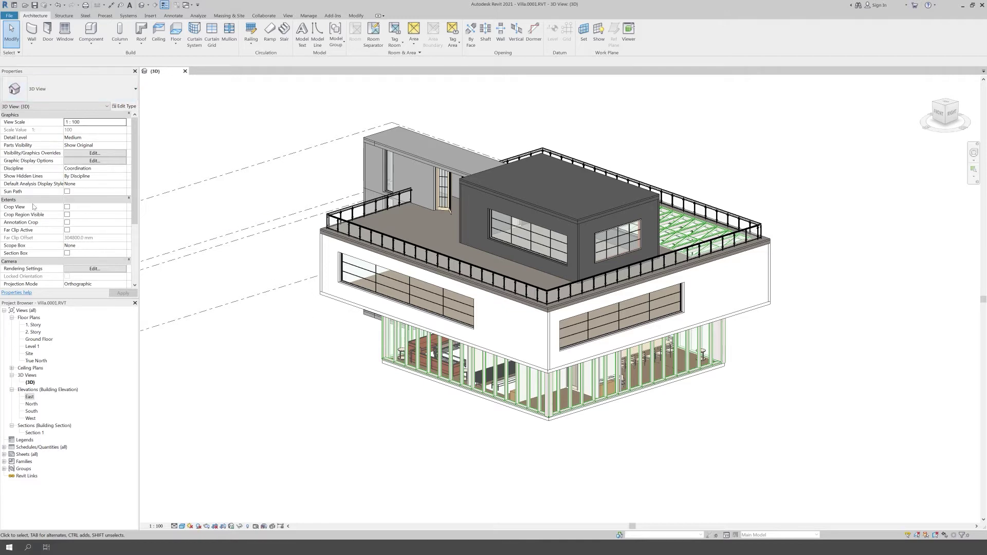
Step: Review which interface panels are shown using the View tab's User Interface list
{"action": "right_click", "coordinate": [210, 334]}
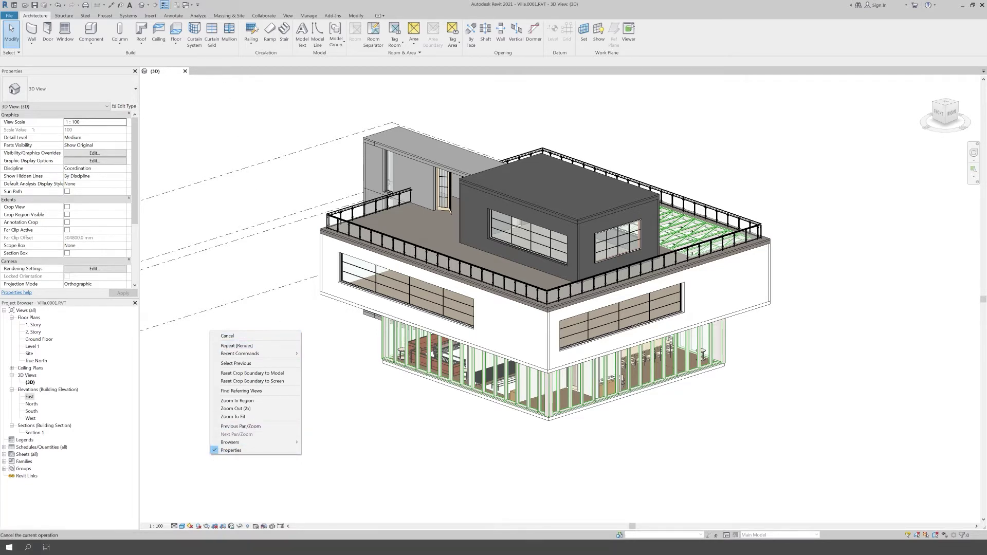
{"action": "left_click", "coordinate": [286, 20]}
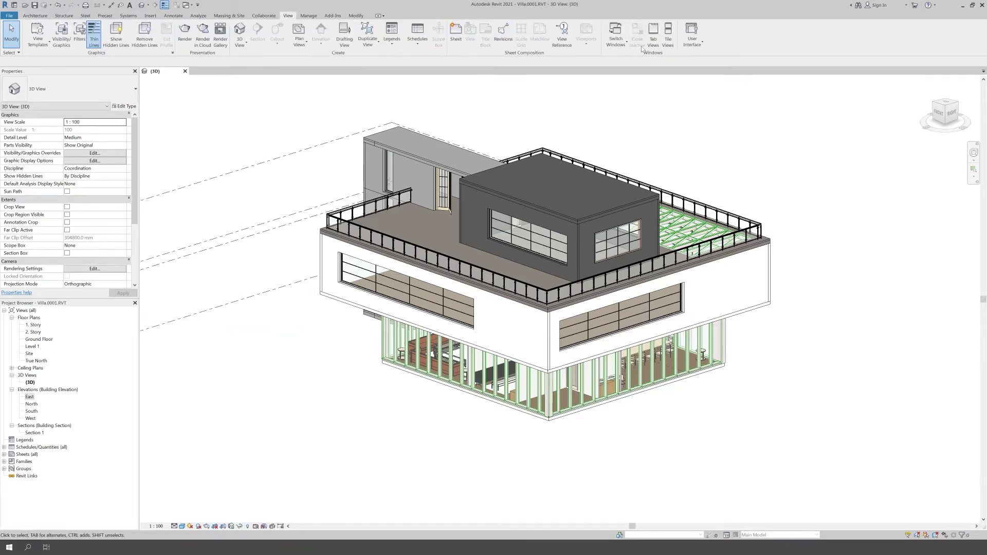
{"action": "left_click", "coordinate": [691, 40]}
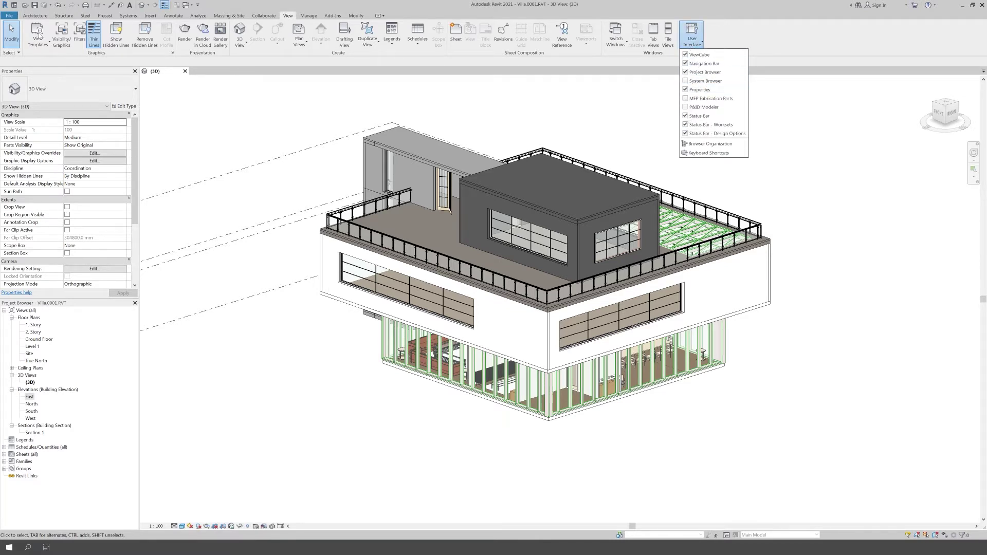
{"action": "left_click", "coordinate": [131, 185]}
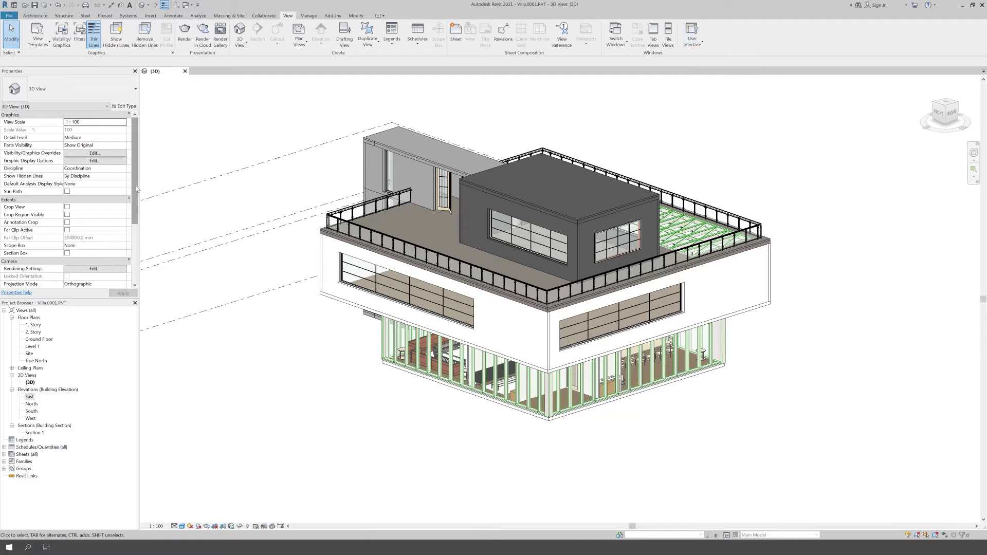
Step: Tick Section Box under Extents in the 3D view's Properties
{"action": "scroll", "coordinate": [105, 199], "scroll_direction": "down", "scroll_amount": 1}
{"action": "scroll", "coordinate": [105, 199], "scroll_direction": "down", "scroll_amount": 1}
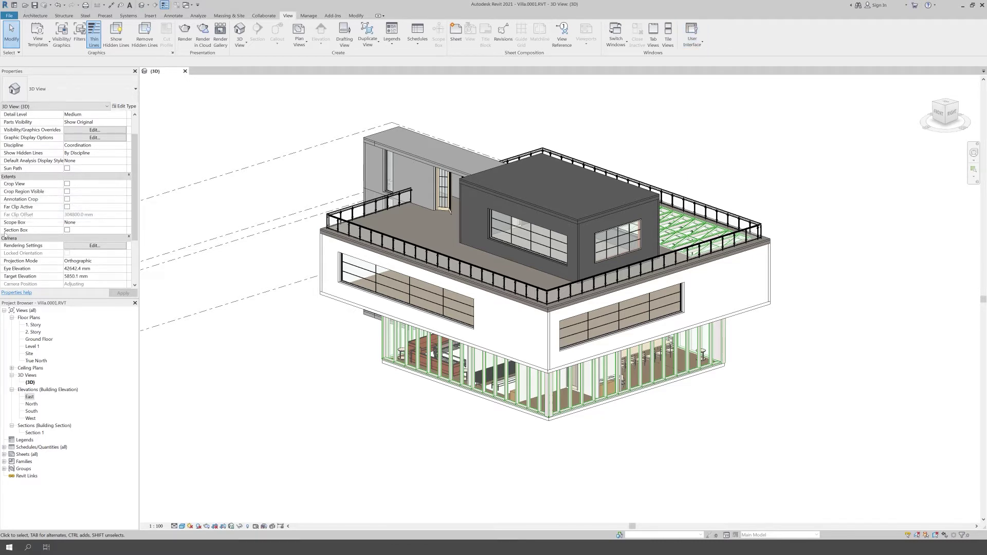
{"action": "left_click", "coordinate": [67, 230]}
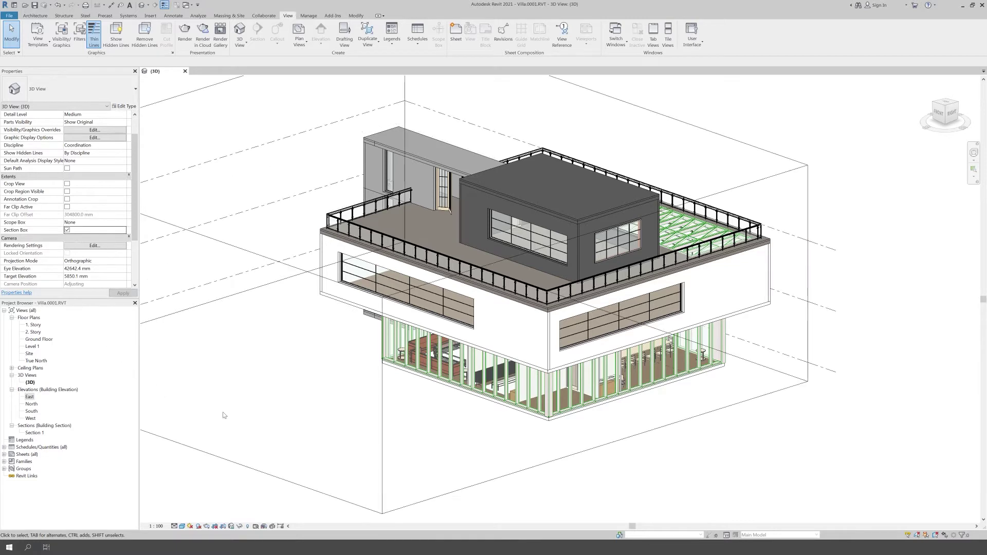
Step: Select the villa's section box to expose its face grips
{"action": "scroll", "coordinate": [494, 439], "scroll_direction": "down", "scroll_amount": 3}
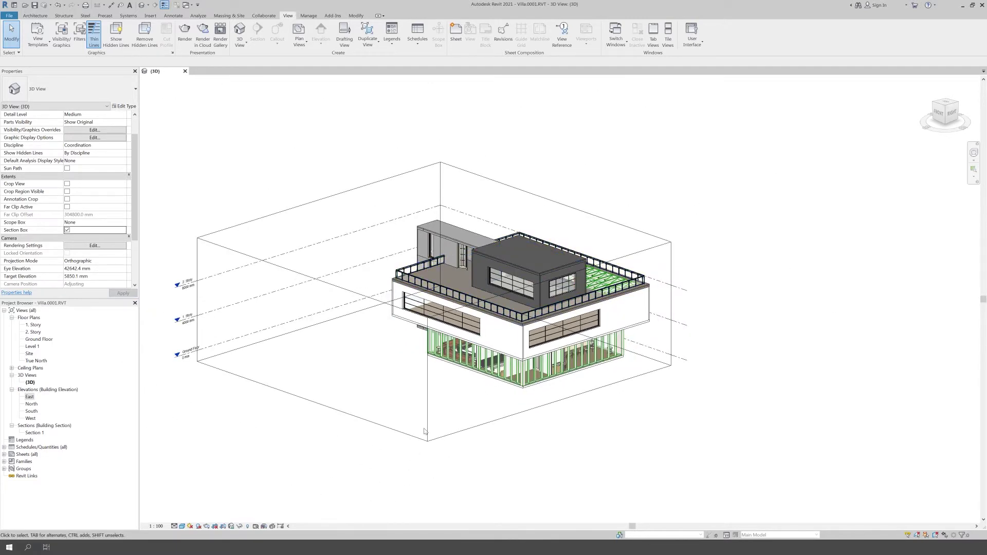
{"action": "left_click", "coordinate": [424, 431]}
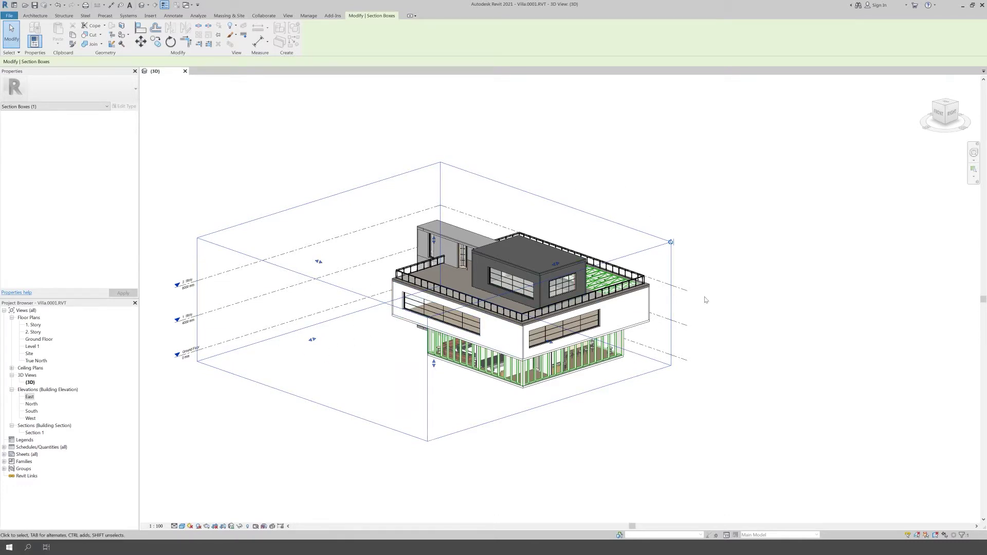
{"action": "scroll", "coordinate": [670, 234], "scroll_direction": "up", "scroll_amount": 3}
{"action": "scroll", "coordinate": [670, 234], "scroll_direction": "up", "scroll_amount": 2}
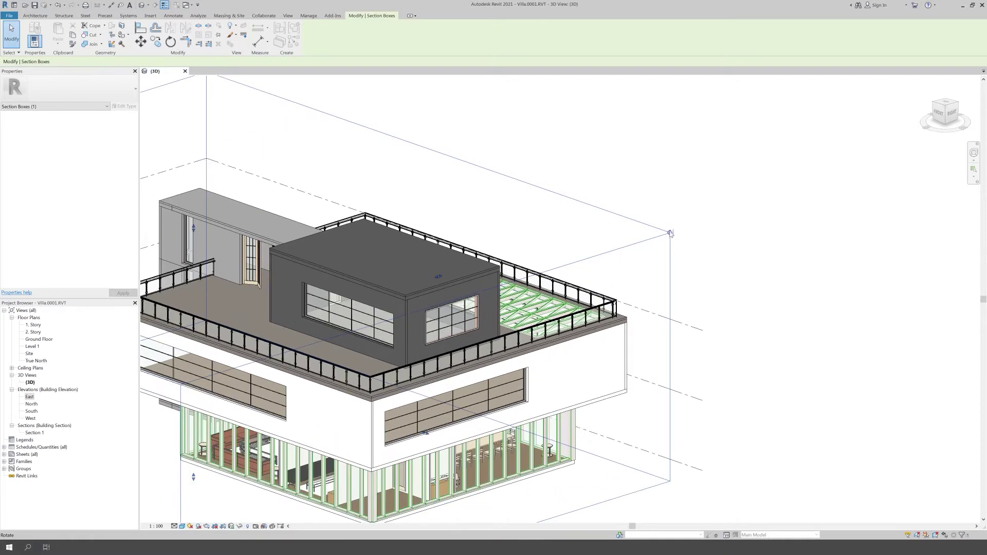
{"action": "scroll", "coordinate": [696, 236], "scroll_direction": "down", "scroll_amount": 2}
{"action": "scroll", "coordinate": [696, 235], "scroll_direction": "down", "scroll_amount": 1}
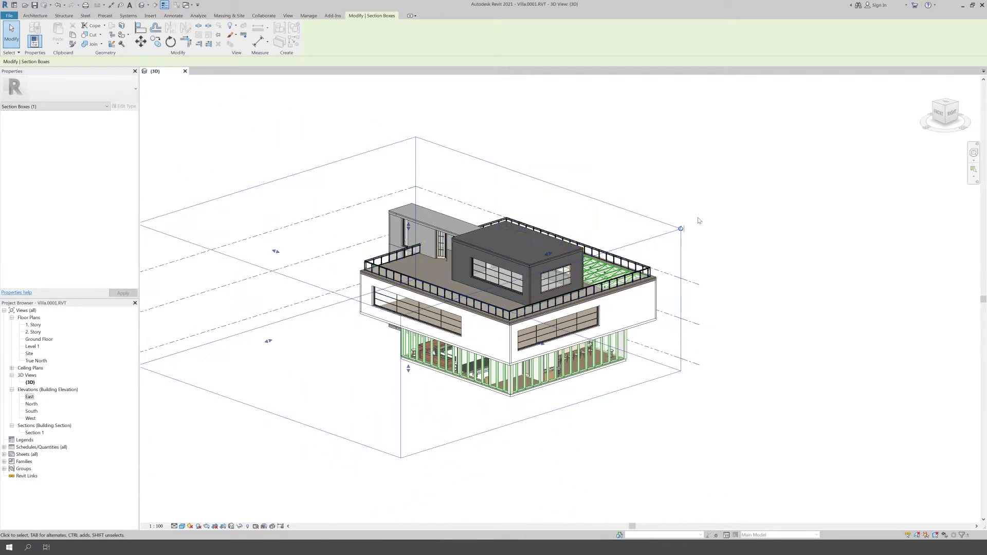
Step: Drag two section box faces inward, lower its top, and view the villa from the Right
{"action": "left_click_drag", "start_coordinate": [269, 342], "coordinate": [303, 280]}
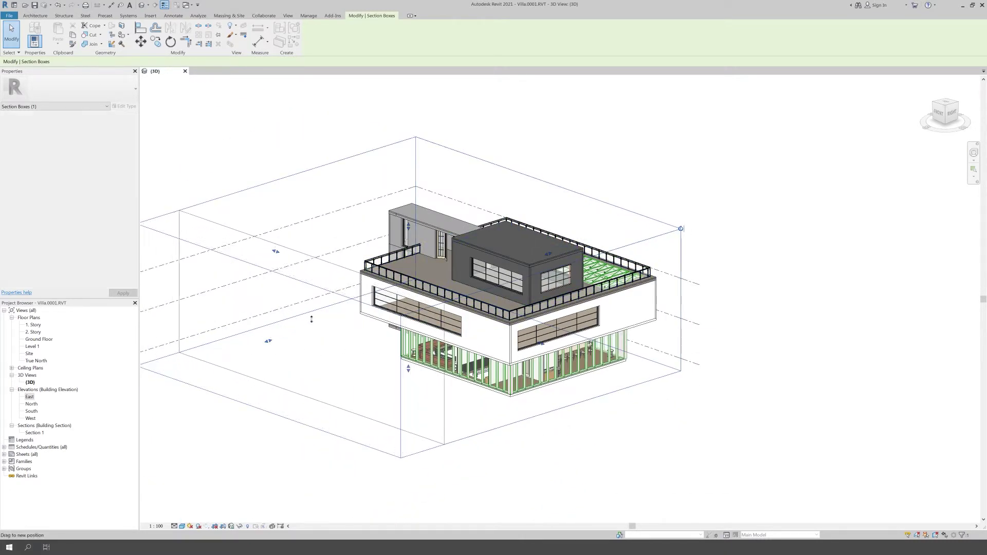
{"action": "left_click_drag", "start_coordinate": [318, 240], "coordinate": [347, 256]}
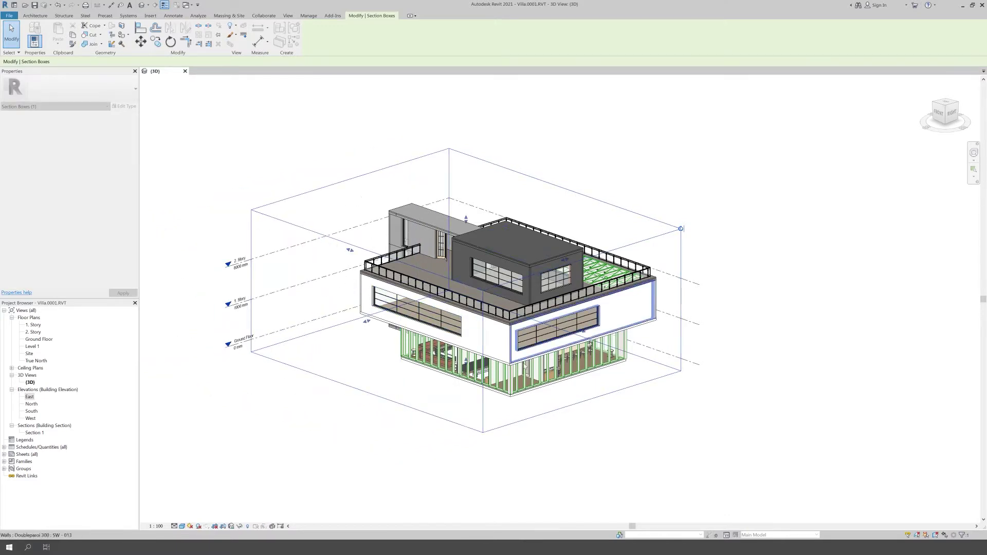
{"action": "scroll", "coordinate": [448, 175], "scroll_direction": "up", "scroll_amount": 1}
{"action": "left_click_drag", "start_coordinate": [446, 173], "coordinate": [447, 181]}
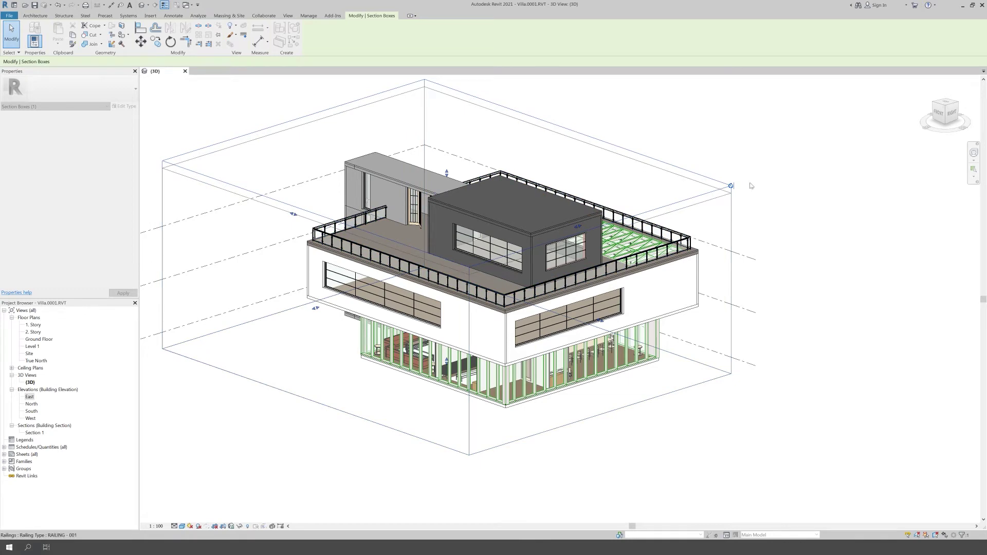
{"action": "left_click", "coordinate": [952, 113]}
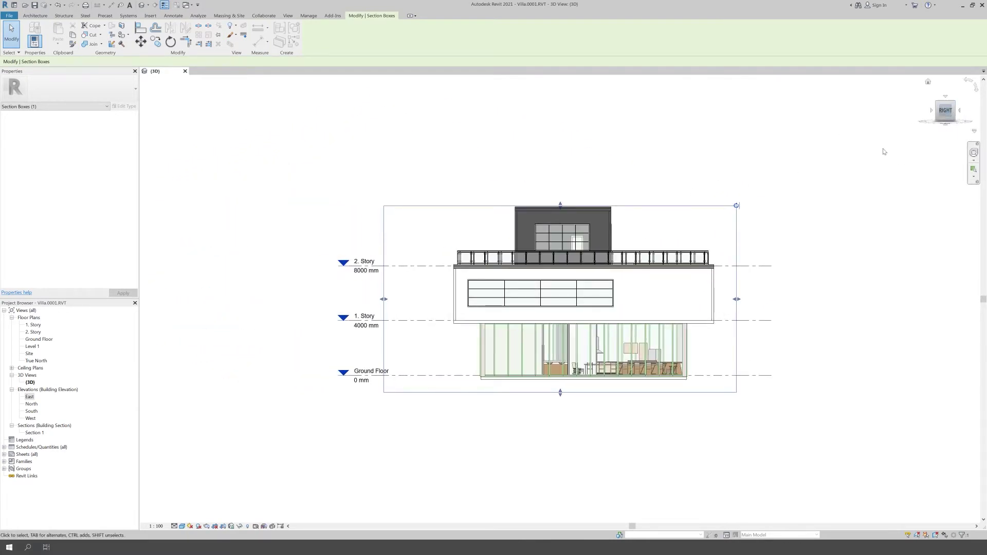
Step: Lower the section box top to just above Ground Floor and recentre the cut floor
{"action": "scroll", "coordinate": [578, 186], "scroll_direction": "up", "scroll_amount": 2}
{"action": "left_click_drag", "start_coordinate": [556, 179], "coordinate": [573, 356]}
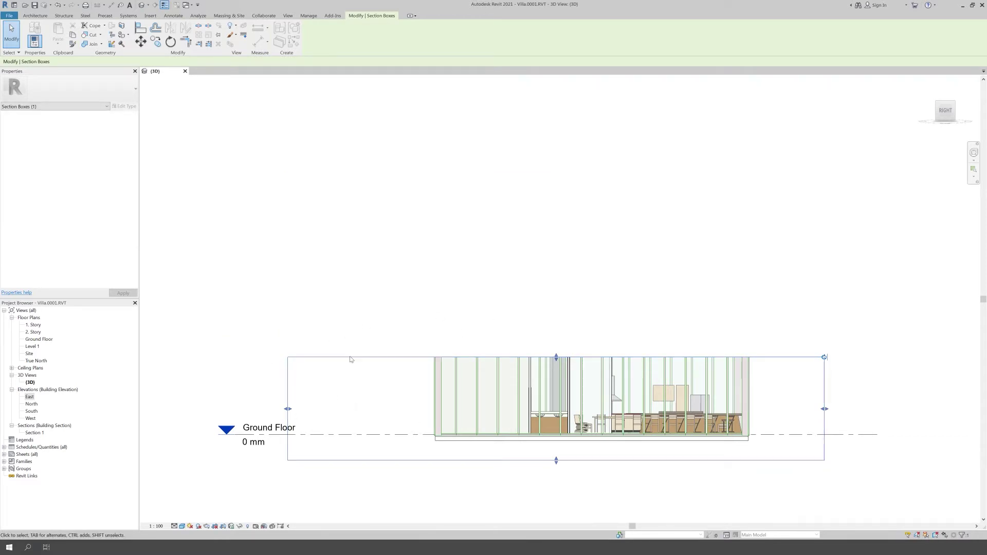
{"action": "middle_click_drag", "start_coordinate": [407, 319], "coordinate": [334, 301]}
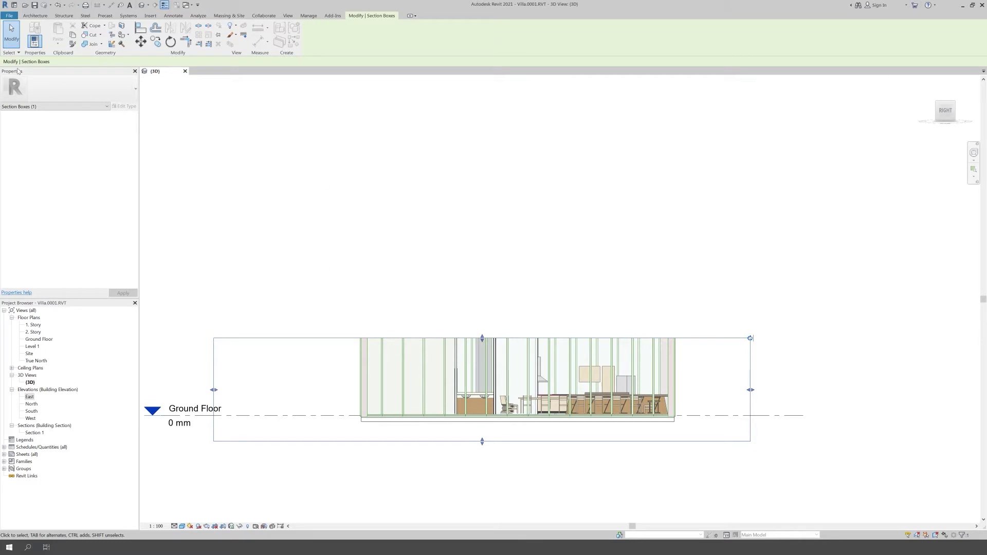
Step: Check the browser and interface panels, reselect the section box, and open the East elevation
{"action": "right_click", "coordinate": [187, 225]}
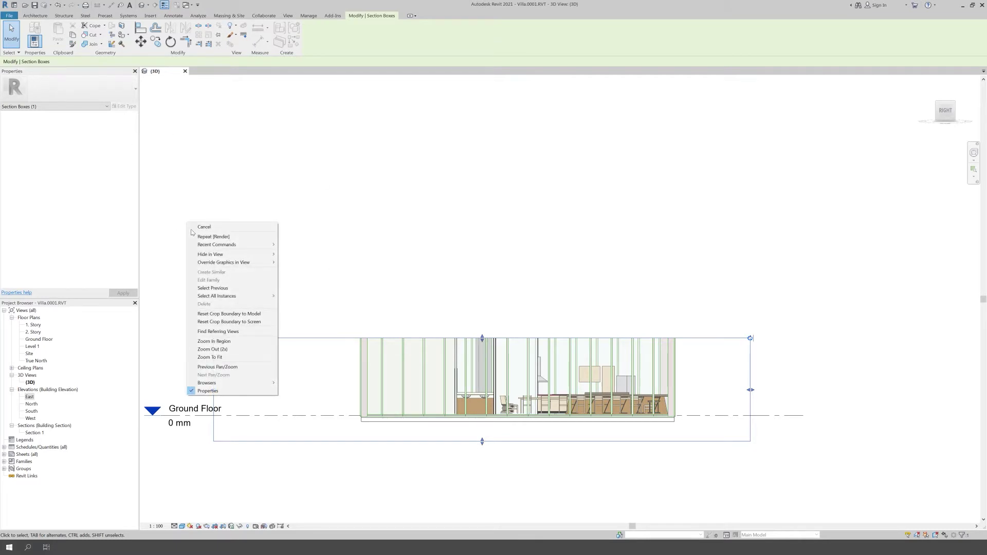
{"action": "mouse_move", "coordinate": [207, 383]}
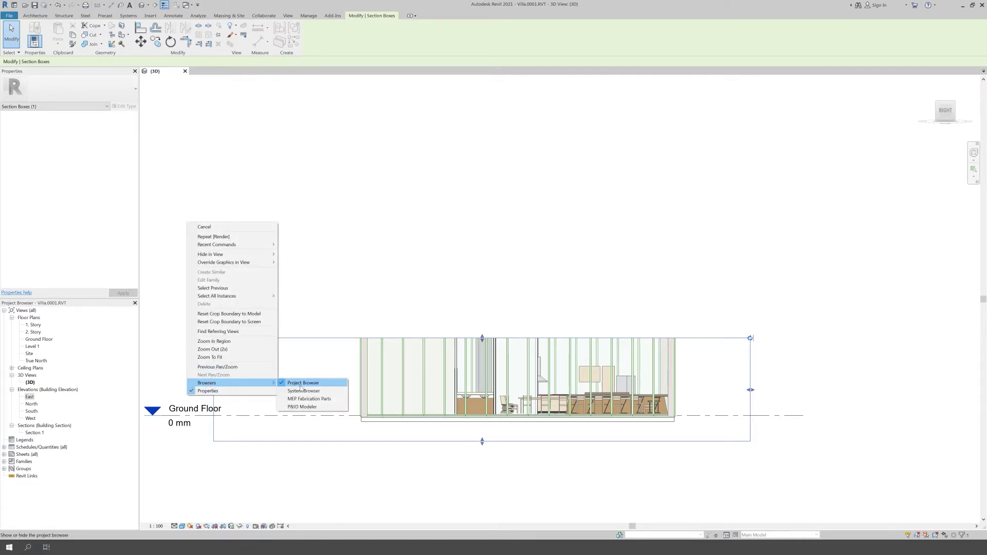
{"action": "left_click", "coordinate": [356, 172]}
{"action": "left_click", "coordinate": [287, 16]}
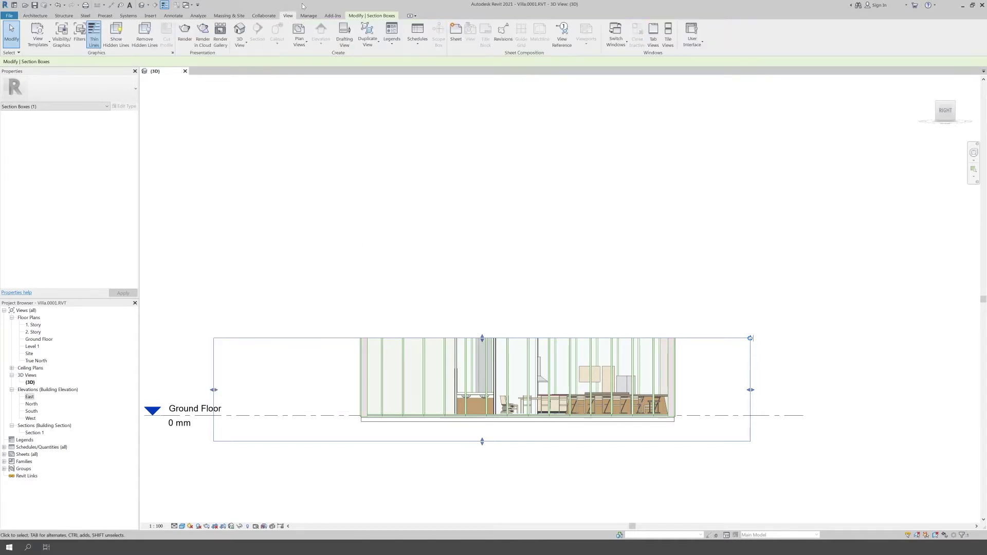
{"action": "left_click", "coordinate": [692, 35]}
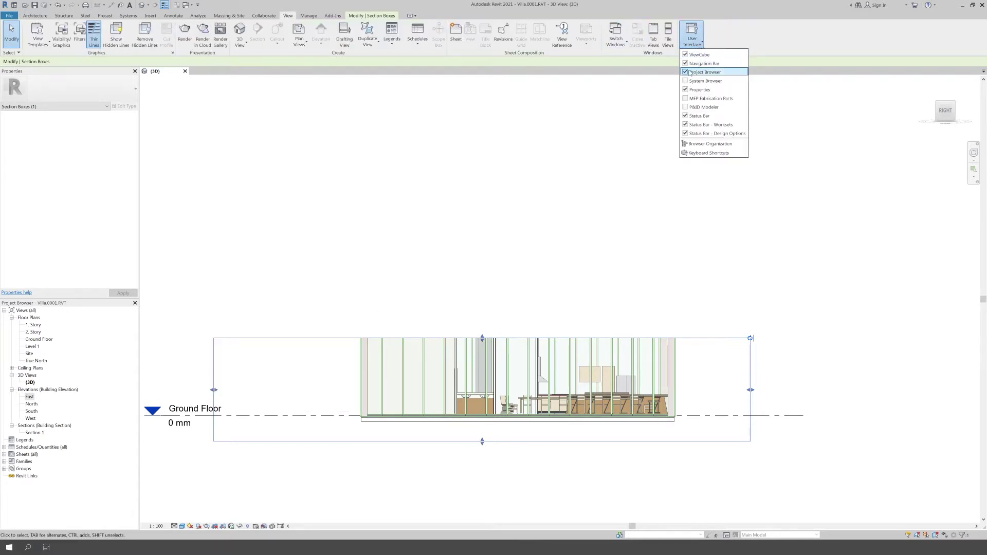
{"action": "left_click", "coordinate": [644, 241]}
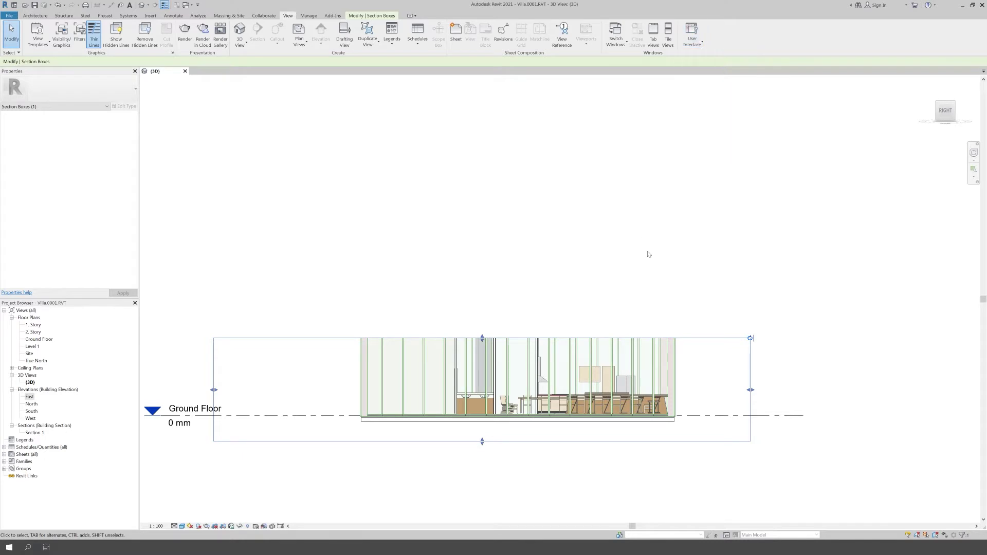
{"action": "left_click", "coordinate": [254, 338]}
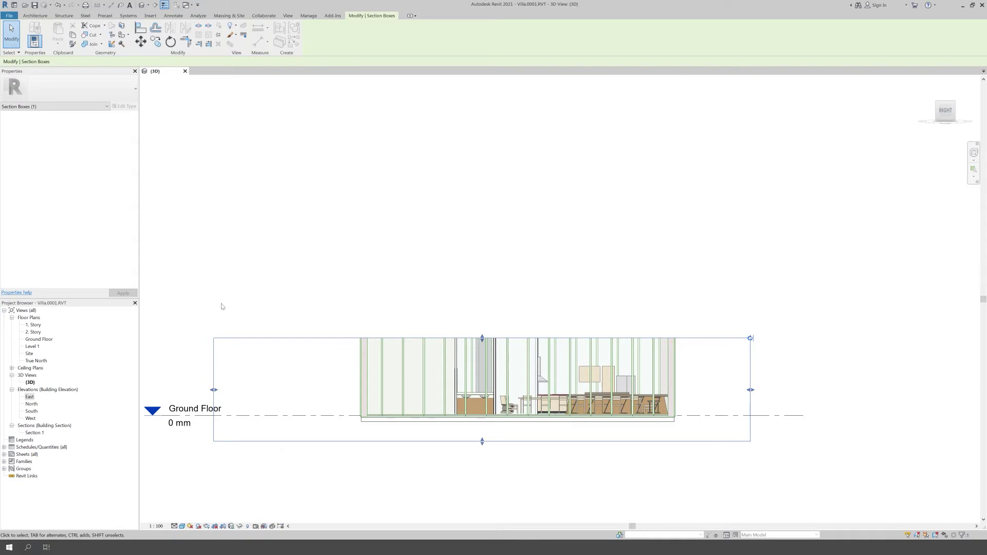
{"action": "double_click", "coordinate": [30, 397]}
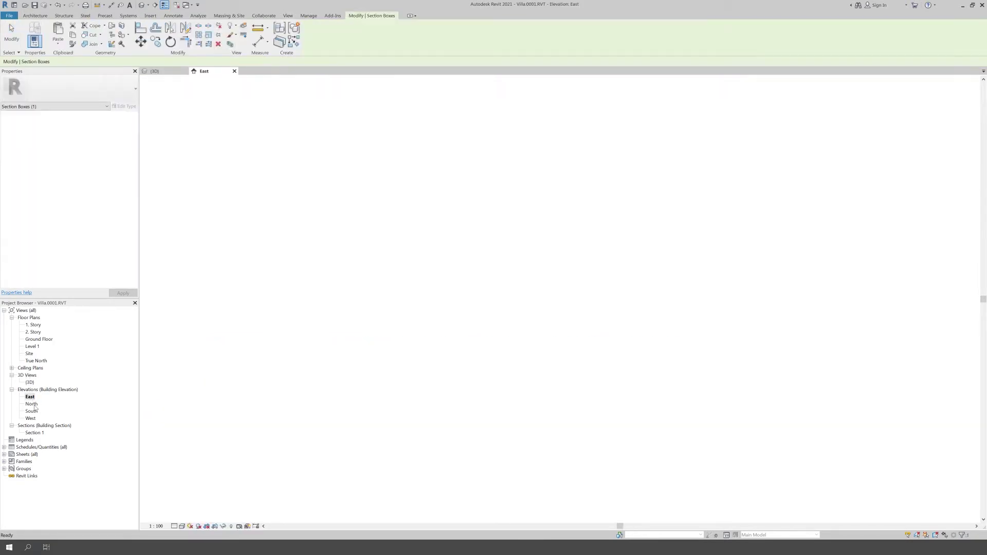
Step: Raise the section box edge slightly in the East elevation
{"action": "scroll", "coordinate": [680, 338], "scroll_direction": "up", "scroll_amount": 4}
{"action": "scroll", "coordinate": [594, 234], "scroll_direction": "up", "scroll_amount": 2}
{"action": "scroll", "coordinate": [596, 242], "scroll_direction": "up", "scroll_amount": 2}
{"action": "scroll", "coordinate": [596, 243], "scroll_direction": "up", "scroll_amount": 2}
{"action": "scroll", "coordinate": [596, 242], "scroll_direction": "up", "scroll_amount": 1}
{"action": "left_click_drag", "start_coordinate": [595, 245], "coordinate": [597, 222]}
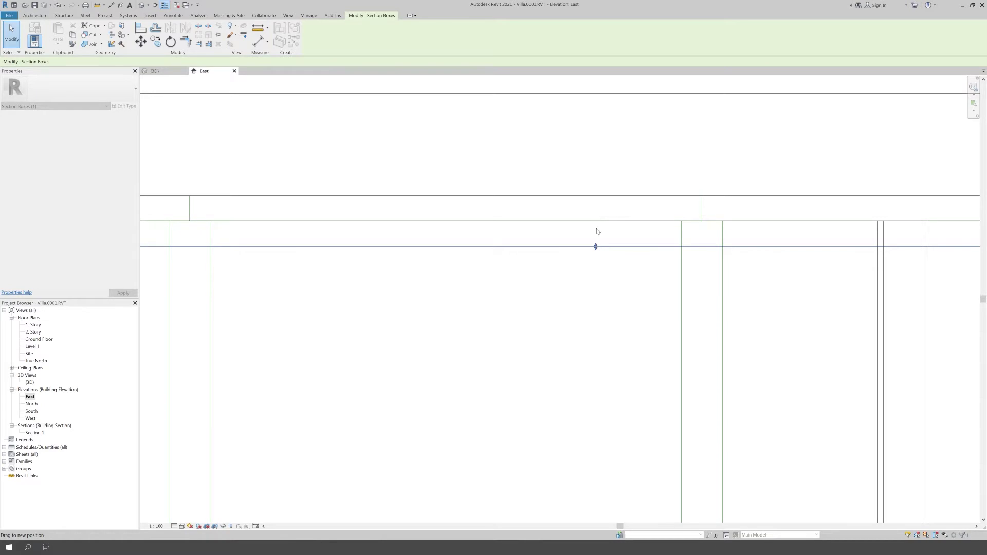
{"action": "left_click_drag", "start_coordinate": [597, 222], "coordinate": [595, 225]}
{"action": "scroll", "coordinate": [545, 258], "scroll_direction": "down", "scroll_amount": 2}
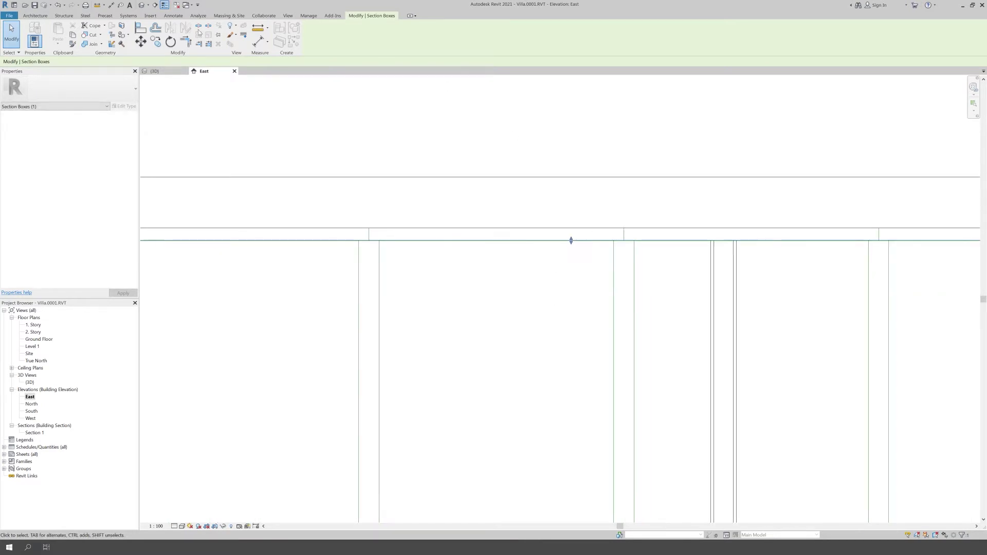
Step: Return to the {3D} view and orbit to look down into the cut ground floor
{"action": "left_click", "coordinate": [157, 71]}
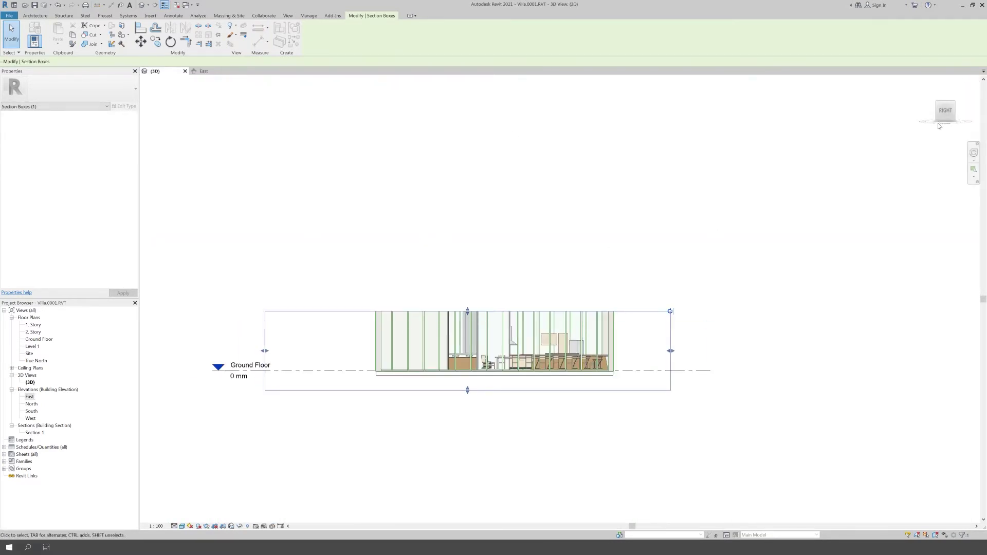
{"action": "left_click_drag", "start_coordinate": [938, 126], "coordinate": [786, 215]}
{"action": "middle_click_drag", "start_coordinate": [491, 281], "coordinate": [418, 370], "text": "shift"}
{"action": "mouse_move", "coordinate": [306, 392]}
{"action": "middle_mouse_down", "text": "shift"}
{"action": "mouse_move", "coordinate": [442, 416]}
{"action": "mouse_move", "coordinate": [532, 403]}
{"action": "middle_mouse_up", "text": "shift"}
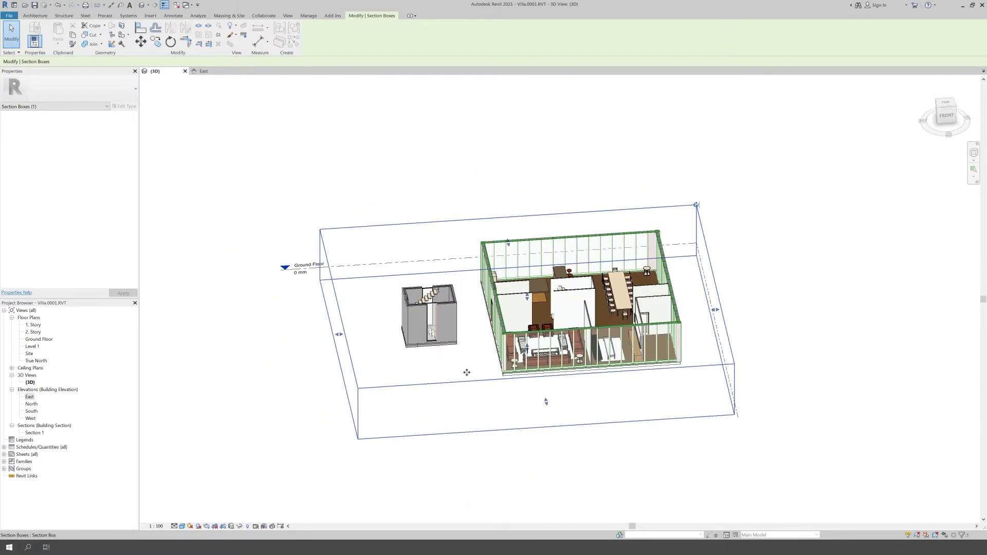
{"action": "scroll", "coordinate": [463, 350], "scroll_direction": "up", "scroll_amount": 1}
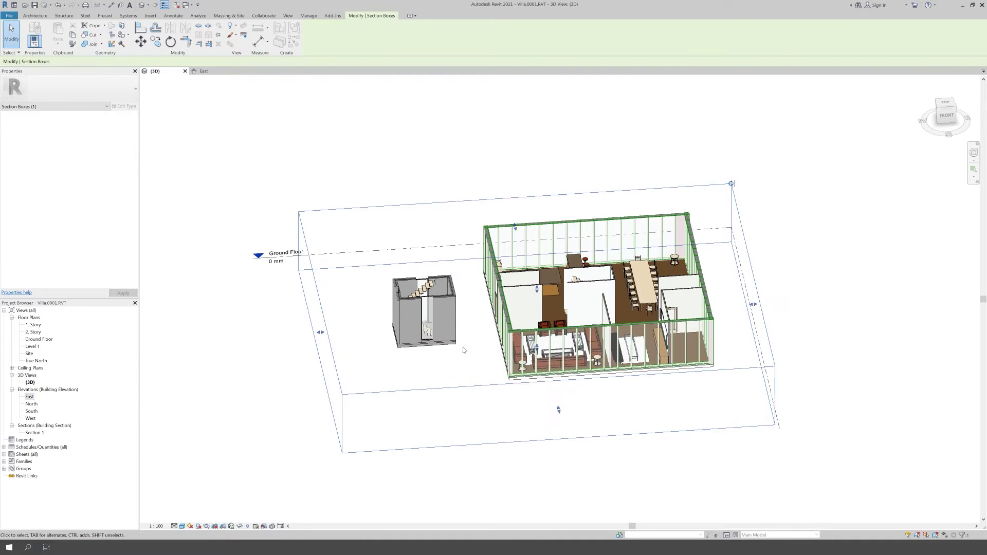
Step: Select the stair tower beside the house, browse hiding options, then clear the selection
{"action": "left_click", "coordinate": [463, 269]}
{"action": "left_click_drag", "start_coordinate": [462, 269], "coordinate": [391, 357]}
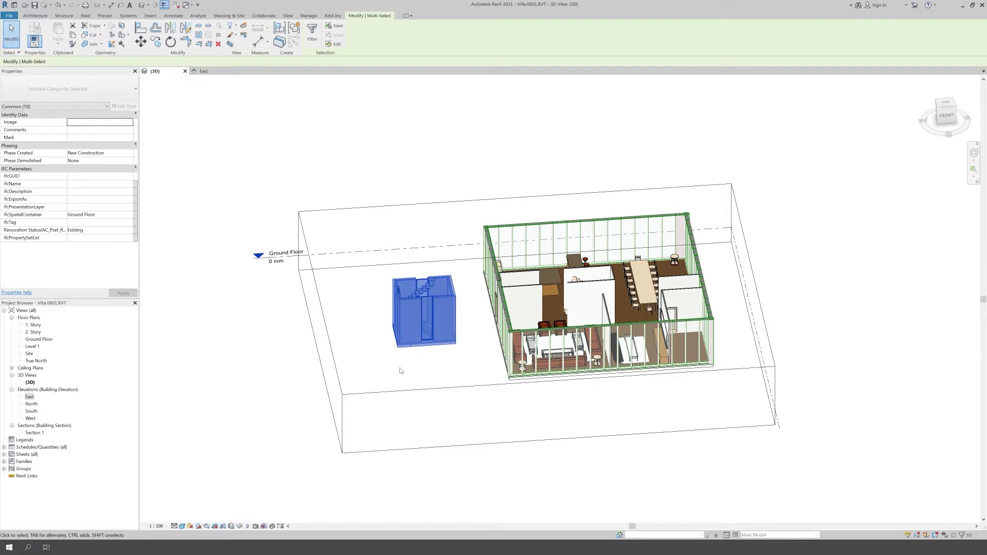
{"action": "right_click", "coordinate": [401, 322]}
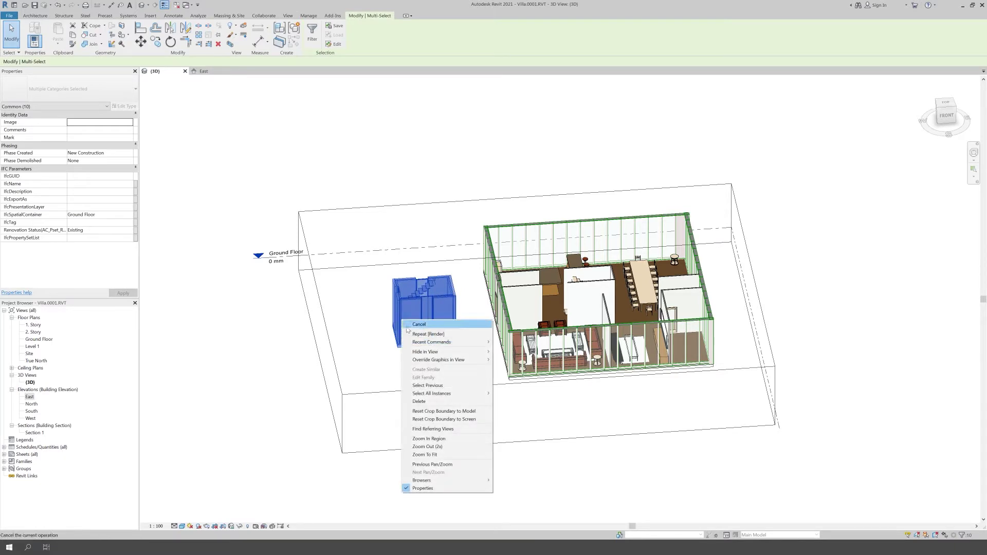
{"action": "mouse_move", "coordinate": [424, 352]}
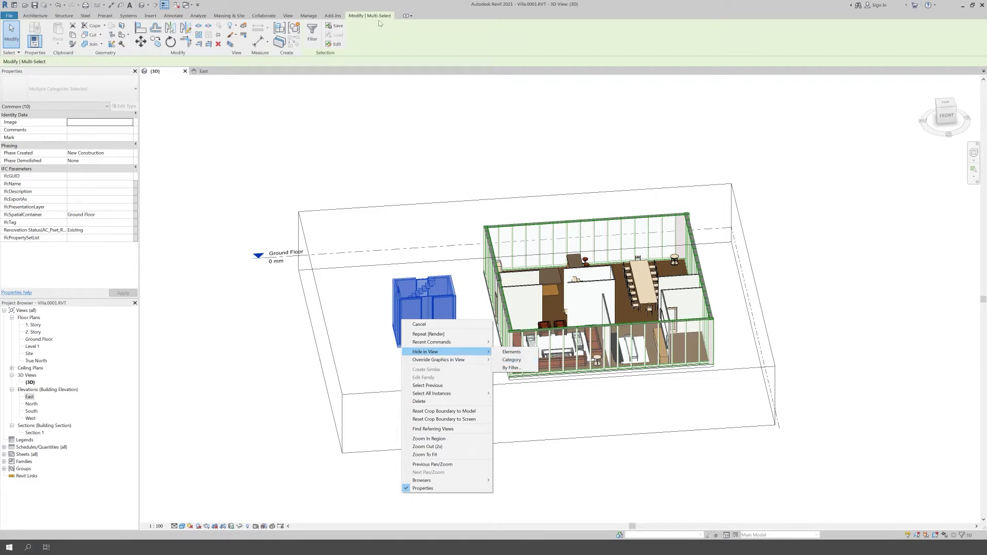
{"action": "left_click", "coordinate": [232, 25]}
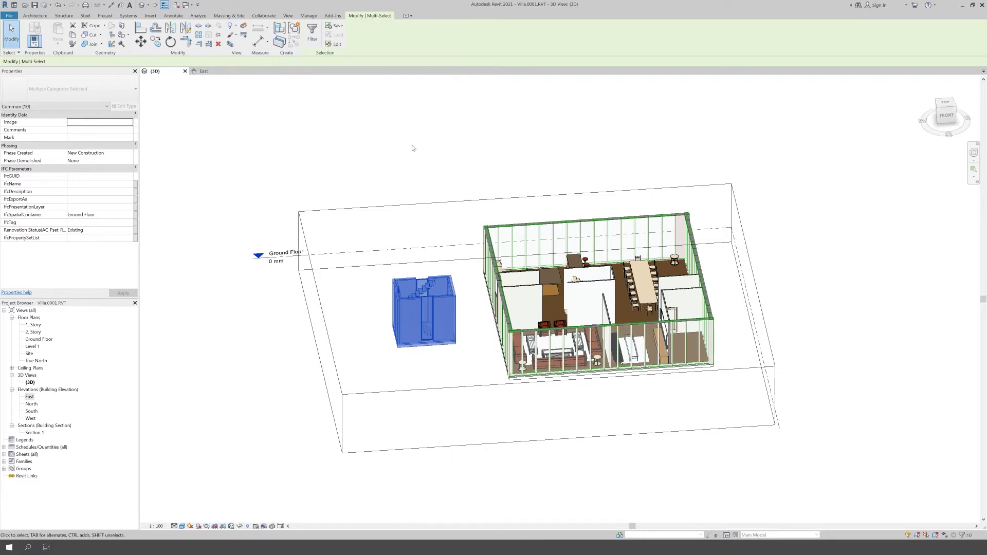
{"action": "left_click", "coordinate": [366, 335]}
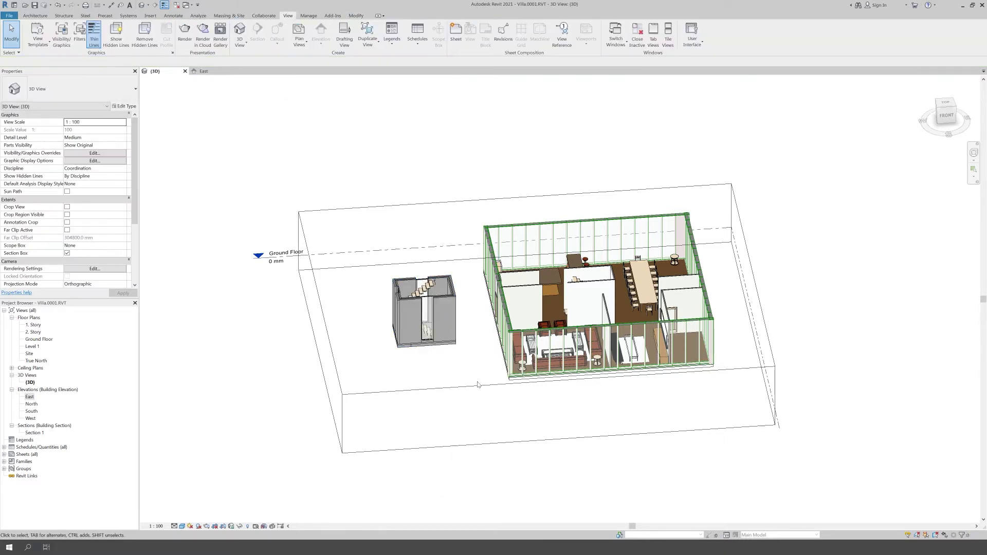
{"action": "left_click", "coordinate": [249, 527]}
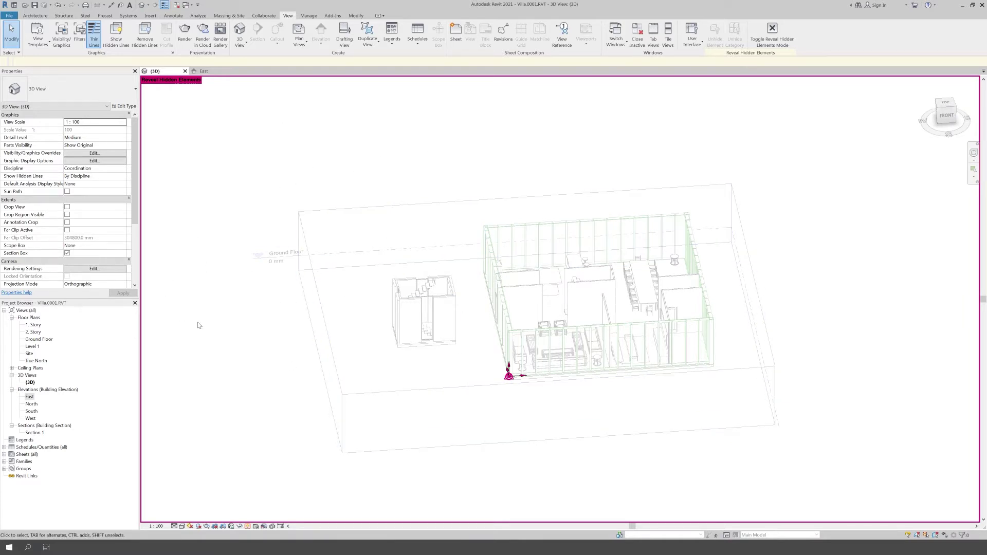
{"action": "left_click", "coordinate": [423, 321]}
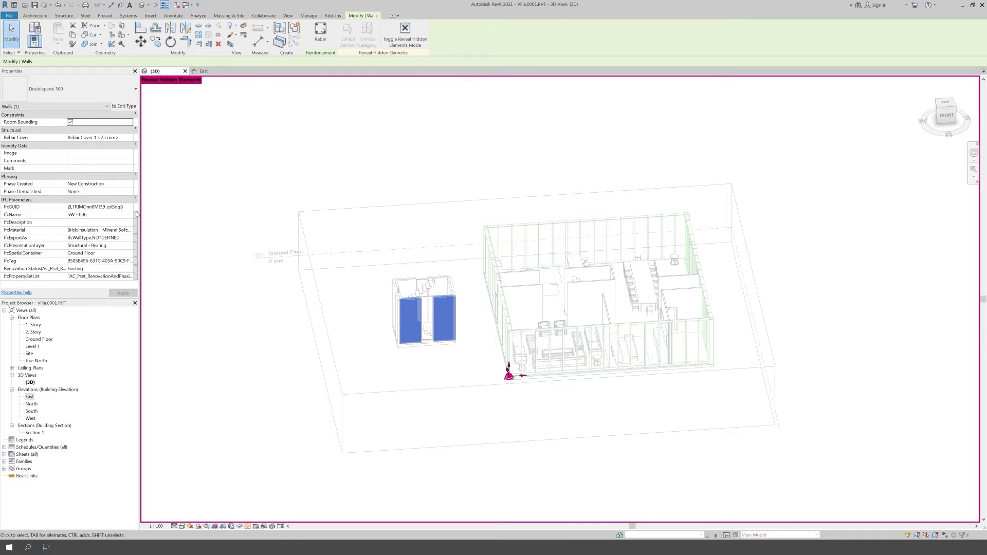
{"action": "left_click", "coordinate": [405, 32]}
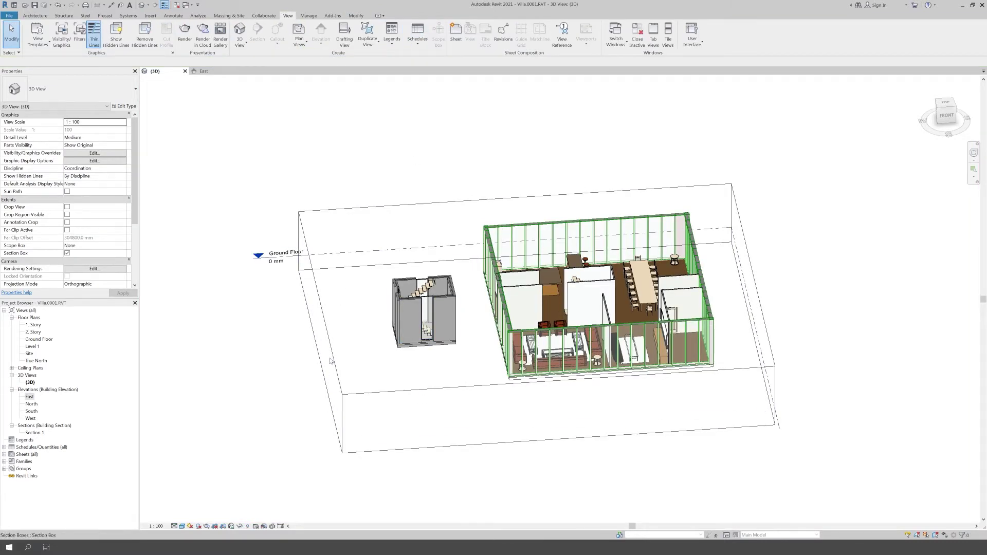
{"action": "left_click", "coordinate": [323, 340]}
Step: Pull the section box's left, front and right faces inward around the house, excluding the stair block
{"action": "left_click_drag", "start_coordinate": [321, 334], "coordinate": [477, 342]}
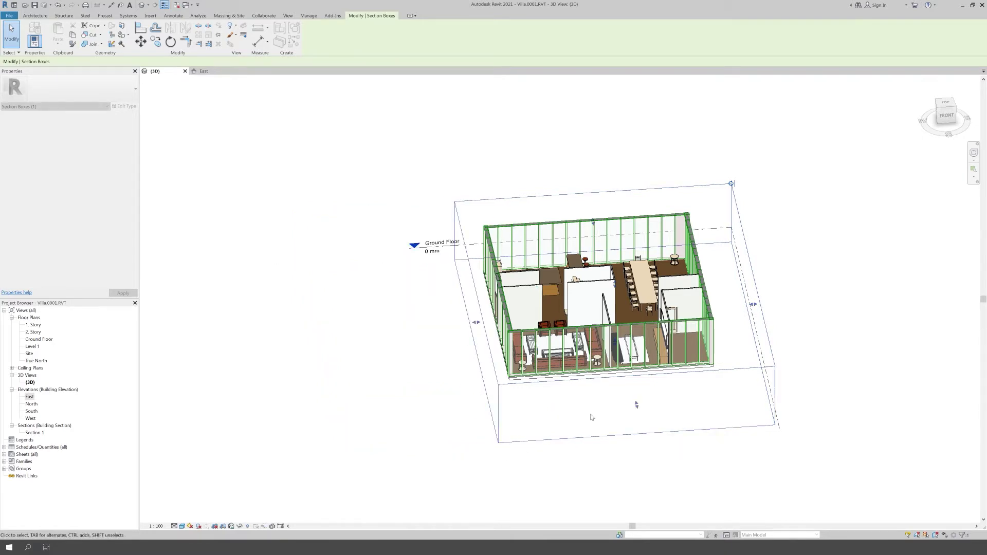
{"action": "left_click_drag", "start_coordinate": [636, 406], "coordinate": [635, 383]}
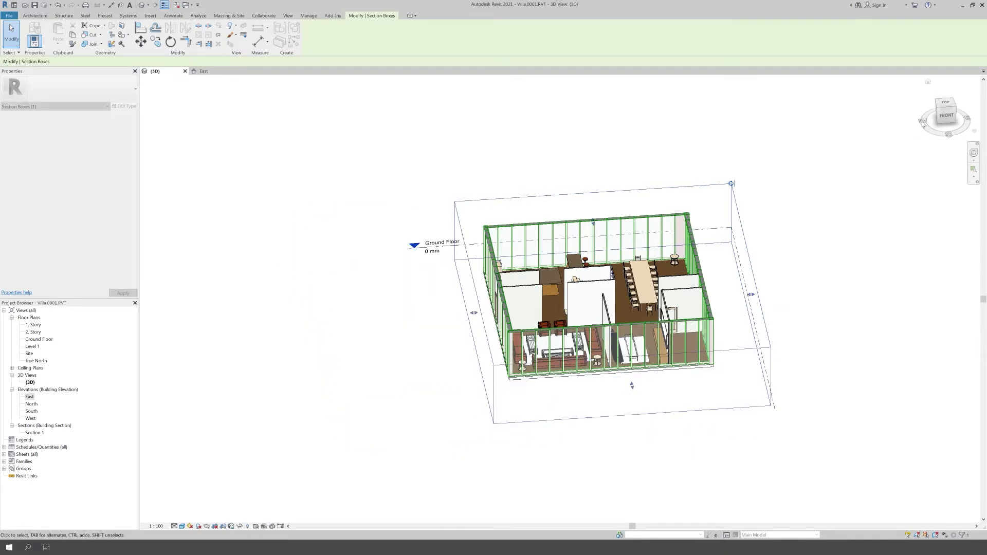
{"action": "key", "text": "Escape"}
{"action": "left_click", "coordinate": [937, 110]}
{"action": "left_click_drag", "start_coordinate": [938, 109], "coordinate": [941, 151]}
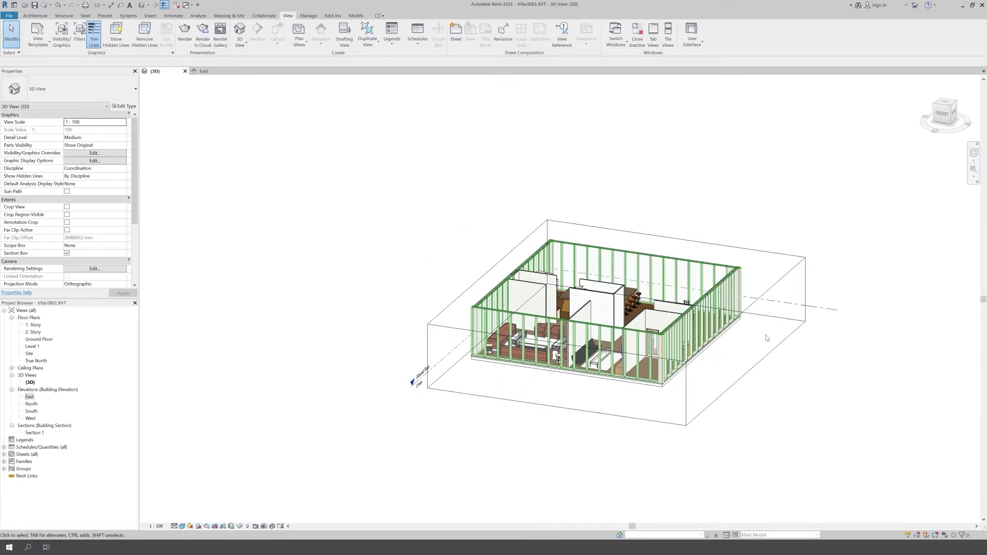
{"action": "scroll", "coordinate": [765, 336], "scroll_direction": "up", "scroll_amount": 2}
{"action": "left_click", "coordinate": [742, 335]}
{"action": "left_click_drag", "start_coordinate": [742, 335], "coordinate": [720, 332]}
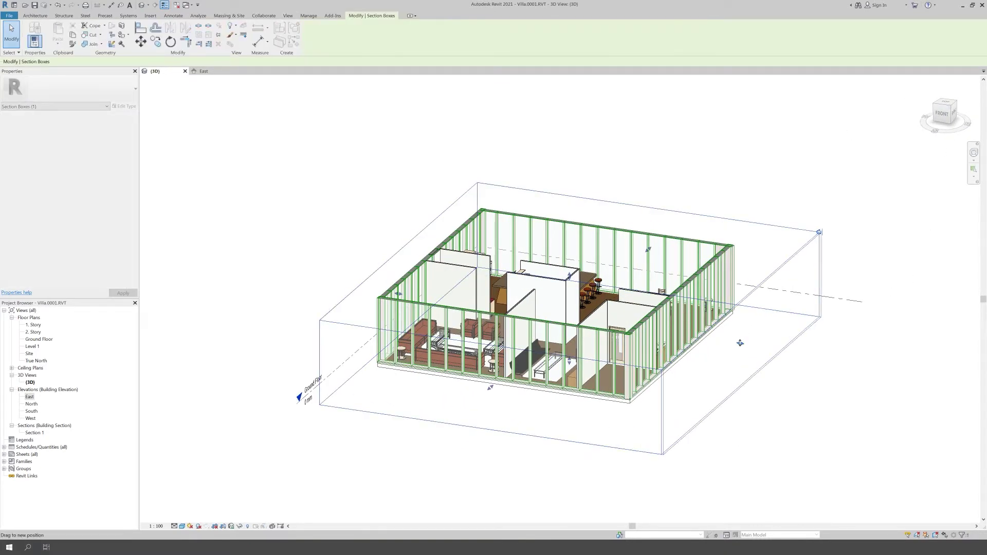
{"action": "scroll", "coordinate": [665, 207], "scroll_direction": "up", "scroll_amount": 1}
{"action": "scroll", "coordinate": [666, 207], "scroll_direction": "down", "scroll_amount": 1}
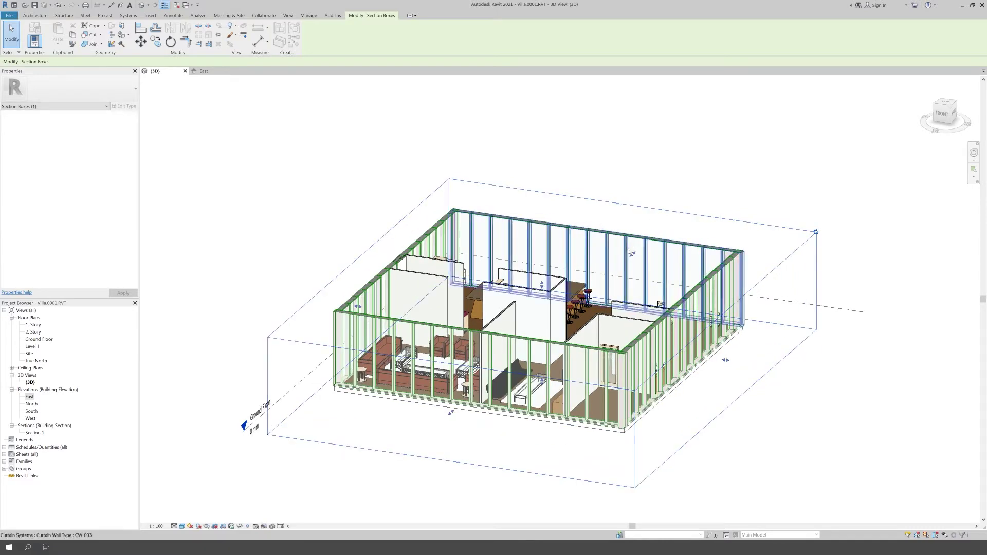
{"action": "left_click", "coordinate": [193, 382]}
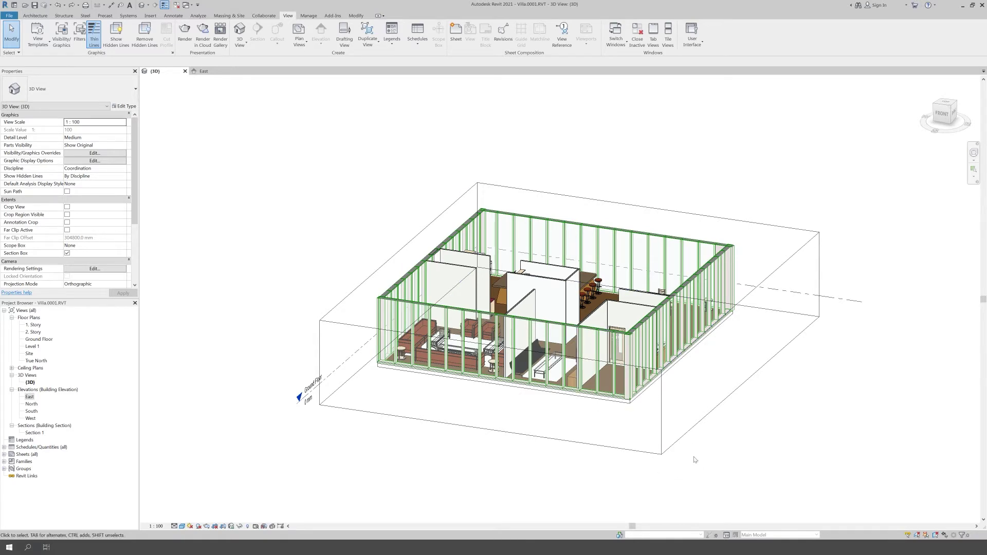
Step: Orbit and zoom the model toward its front-right side
{"action": "mouse_move", "coordinate": [727, 433]}
{"action": "middle_mouse_down", "text": "shift"}
{"action": "mouse_move", "coordinate": [616, 441]}
{"action": "mouse_move", "coordinate": [774, 459]}
{"action": "mouse_move", "coordinate": [680, 454]}
{"action": "mouse_move", "coordinate": [742, 446]}
{"action": "middle_mouse_up", "text": "shift"}
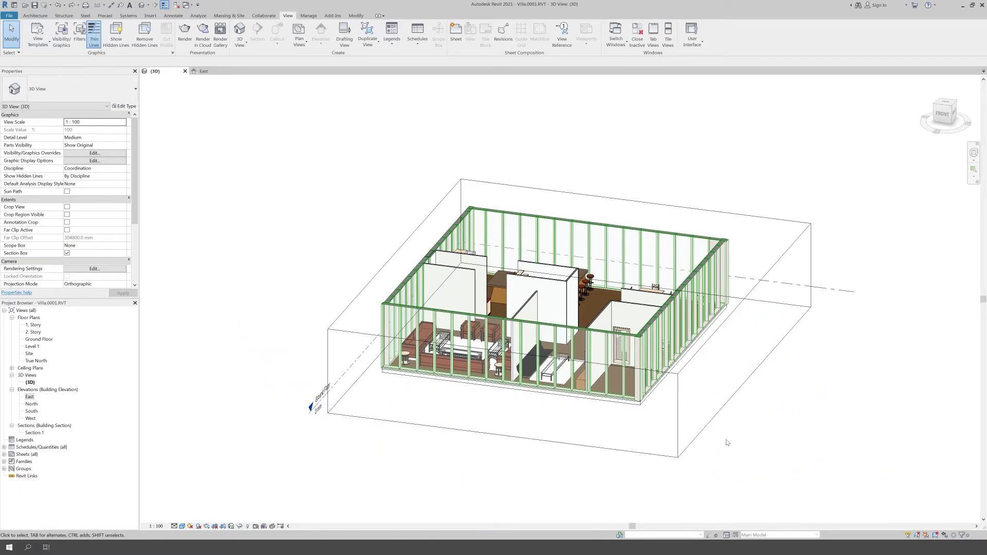
{"action": "mouse_move", "coordinate": [732, 457]}
{"action": "middle_mouse_down"}
{"action": "mouse_move", "coordinate": [624, 434]}
{"action": "mouse_move", "coordinate": [783, 444]}
{"action": "mouse_move", "coordinate": [727, 434]}
{"action": "mouse_move", "coordinate": [815, 436]}
{"action": "mouse_move", "coordinate": [667, 418]}
{"action": "mouse_move", "coordinate": [696, 428]}
{"action": "middle_mouse_up"}
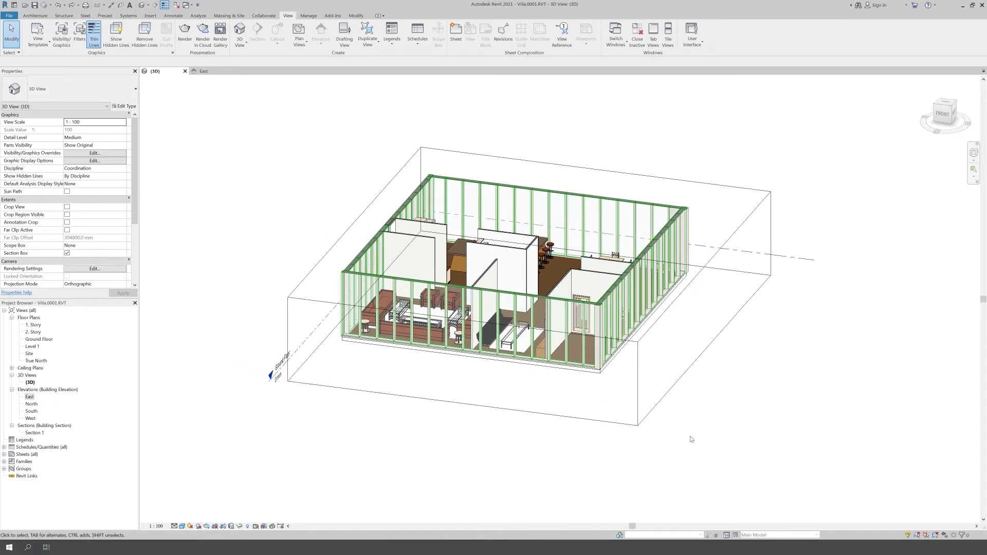
{"action": "middle_click_drag", "start_coordinate": [690, 436], "coordinate": [668, 340], "text": "ctrl"}
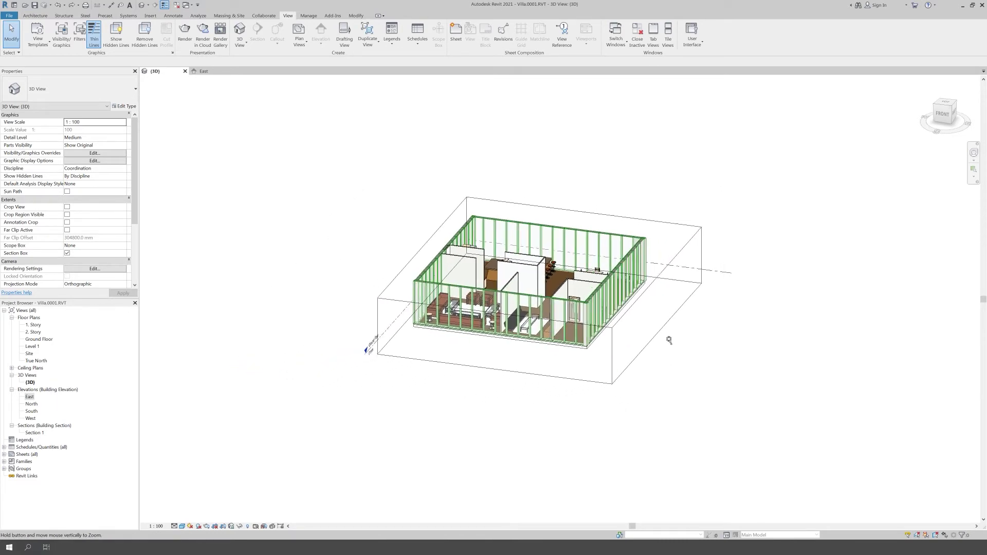
{"action": "mouse_move", "coordinate": [670, 387]}
{"action": "middle_mouse_down", "text": "ctrl"}
{"action": "mouse_move", "coordinate": [672, 467]}
{"action": "mouse_move", "coordinate": [654, 487]}
{"action": "mouse_move", "coordinate": [623, 322]}
{"action": "middle_mouse_up", "text": "ctrl"}
{"action": "mouse_move", "coordinate": [620, 386]}
{"action": "middle_mouse_down", "text": "ctrl"}
{"action": "mouse_move", "coordinate": [619, 491]}
{"action": "mouse_move", "coordinate": [615, 393]}
{"action": "mouse_move", "coordinate": [613, 448]}
{"action": "mouse_move", "coordinate": [604, 437]}
{"action": "mouse_move", "coordinate": [596, 467]}
{"action": "middle_mouse_up", "text": "ctrl"}
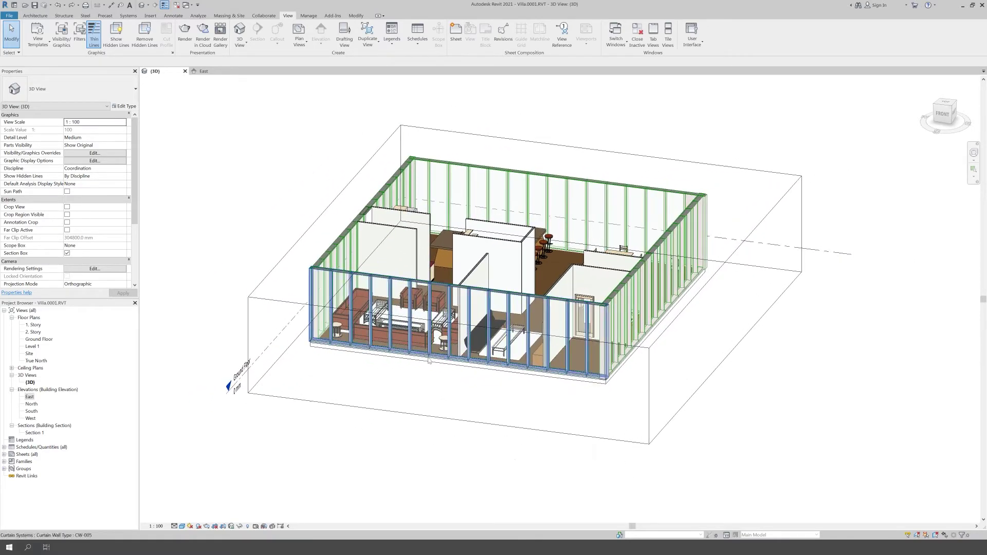
{"action": "middle_click_drag", "start_coordinate": [506, 459], "coordinate": [463, 457], "text": "shift"}
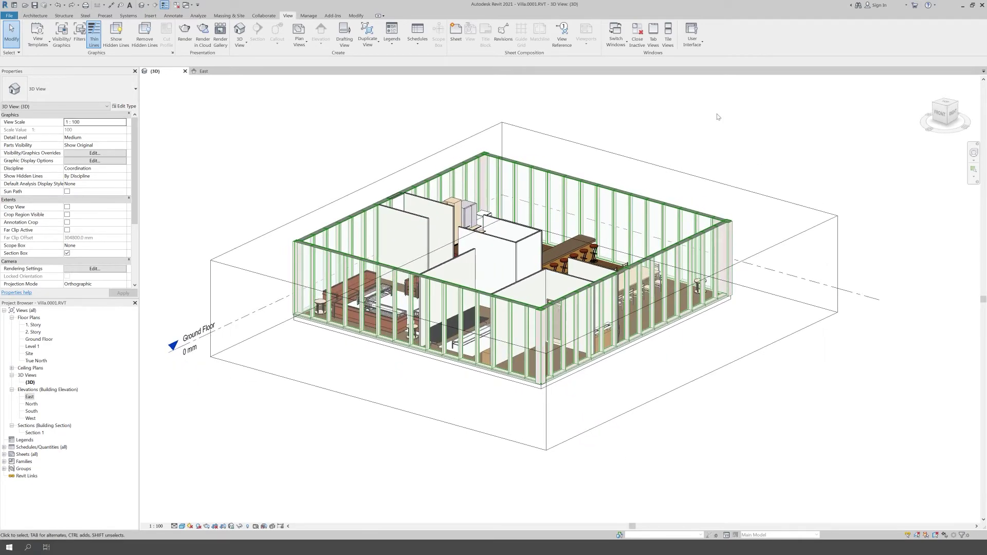
Step: Orbit to an elevated top-front-left corner view and open the view orientation options
{"action": "mouse_move", "coordinate": [959, 133]}
{"action": "left_mouse_down"}
{"action": "mouse_move", "coordinate": [864, 113]}
{"action": "mouse_move", "coordinate": [905, 125]}
{"action": "mouse_move", "coordinate": [164, 183]}
{"action": "mouse_move", "coordinate": [221, 188]}
{"action": "left_mouse_up"}
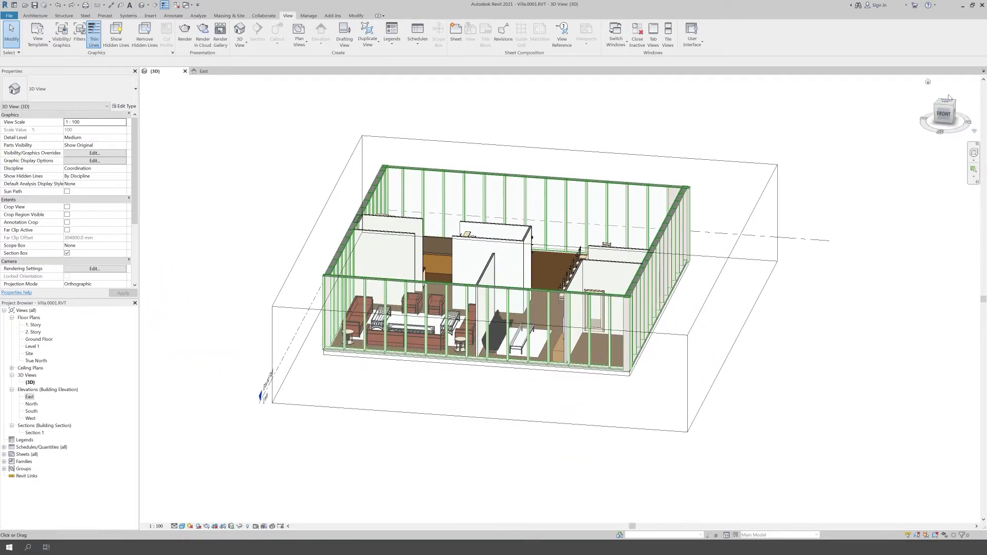
{"action": "left_click_drag", "start_coordinate": [950, 113], "coordinate": [947, 125]}
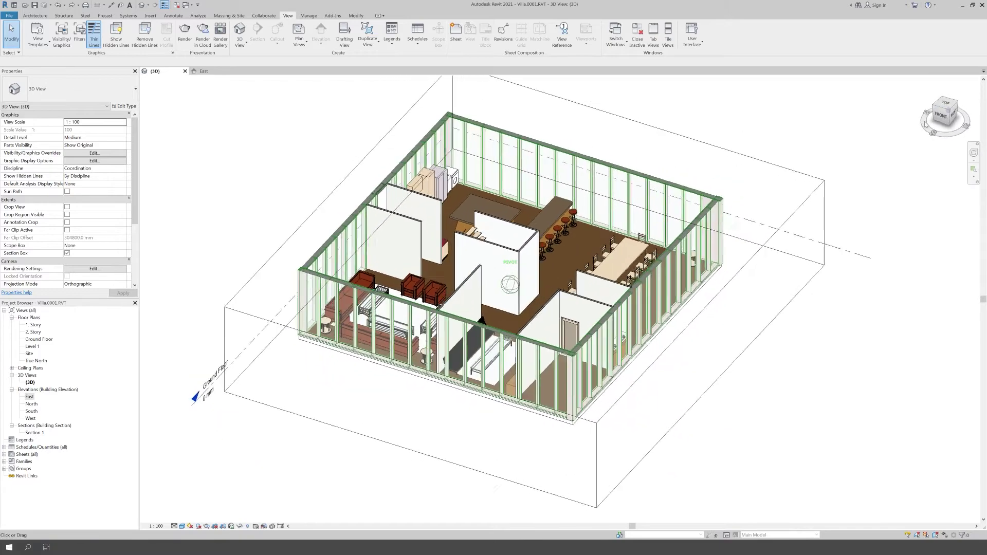
{"action": "left_click", "coordinate": [935, 121]}
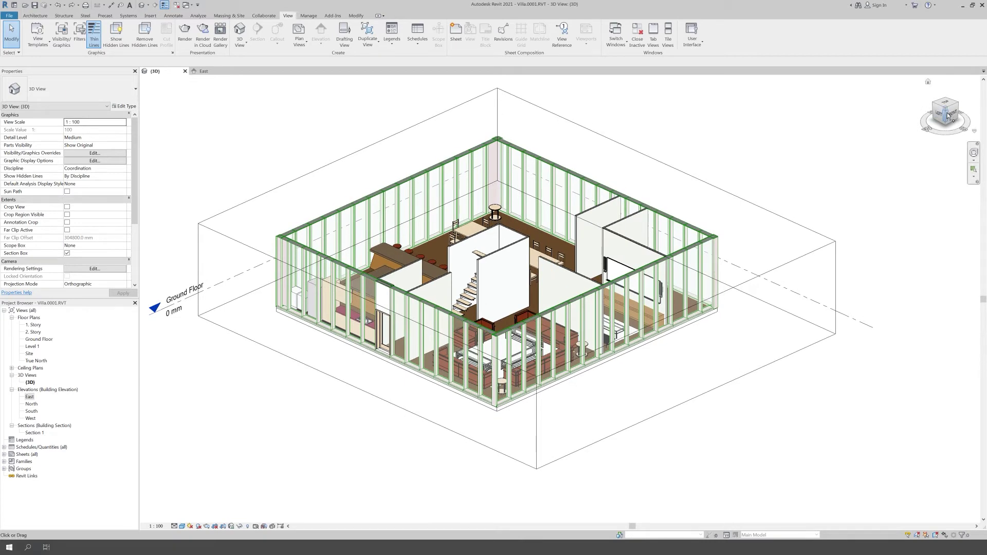
{"action": "left_click_drag", "start_coordinate": [948, 116], "coordinate": [955, 109]}
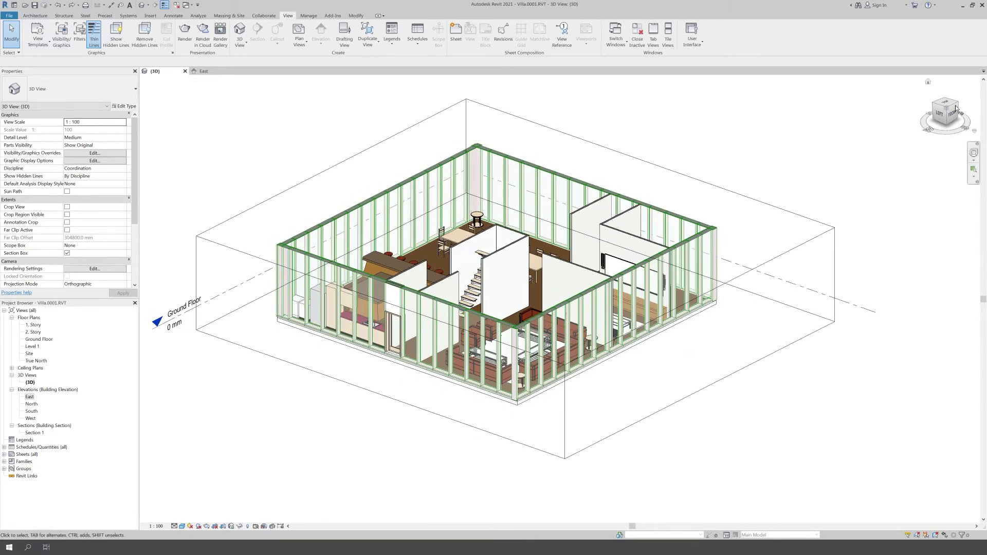
{"action": "left_click", "coordinate": [973, 132]}
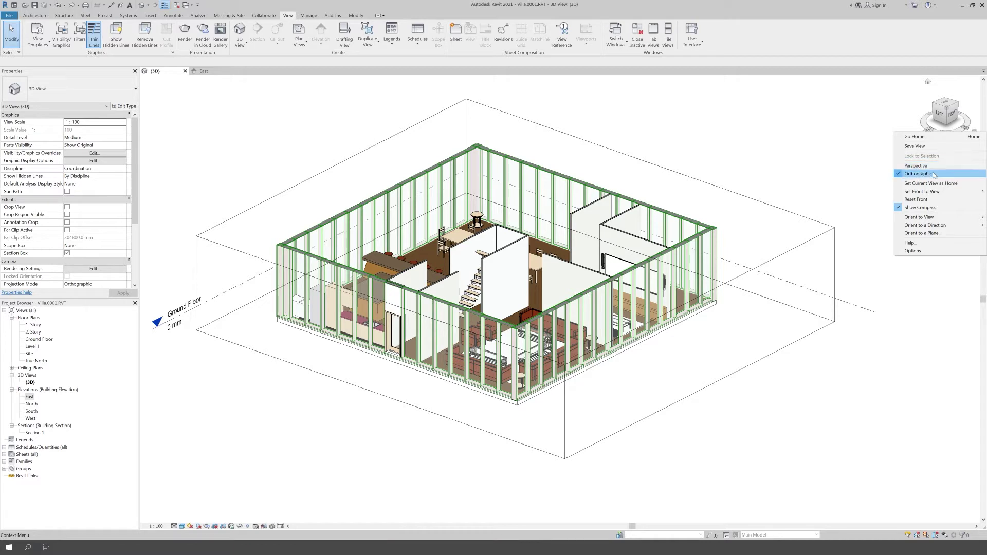
{"action": "left_click", "coordinate": [925, 165]}
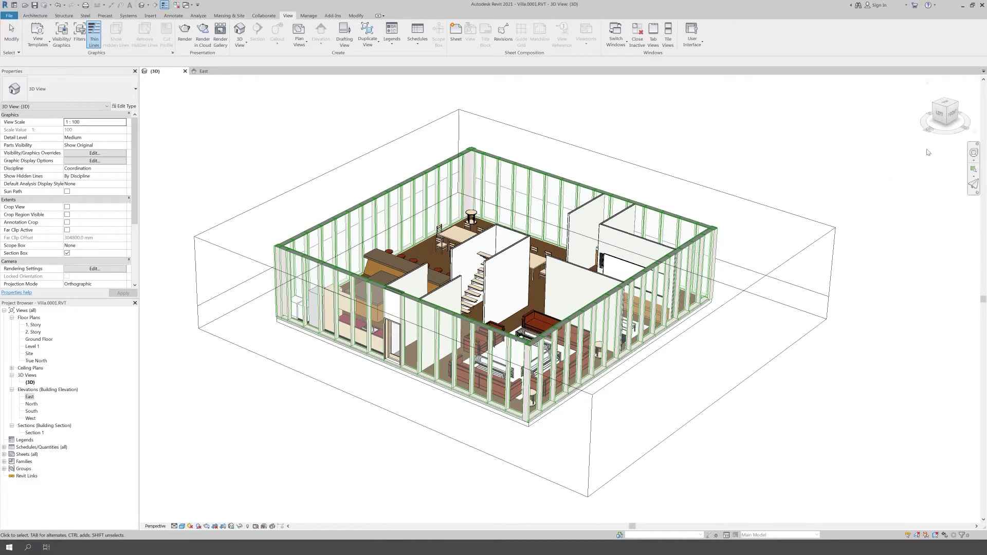
{"action": "left_click", "coordinate": [974, 133]}
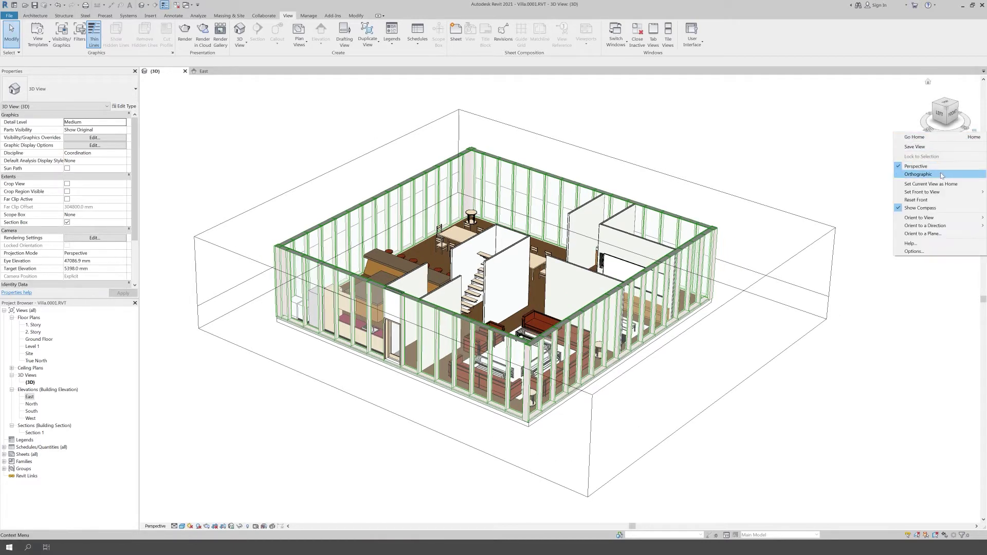
{"action": "left_click", "coordinate": [920, 173]}
{"action": "left_click", "coordinate": [972, 135]}
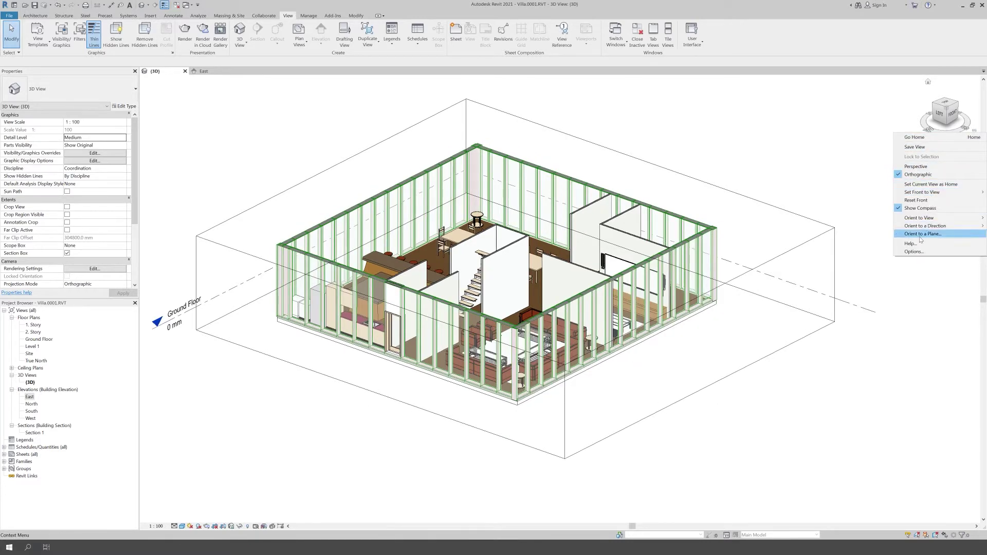
{"action": "left_click", "coordinate": [853, 152]}
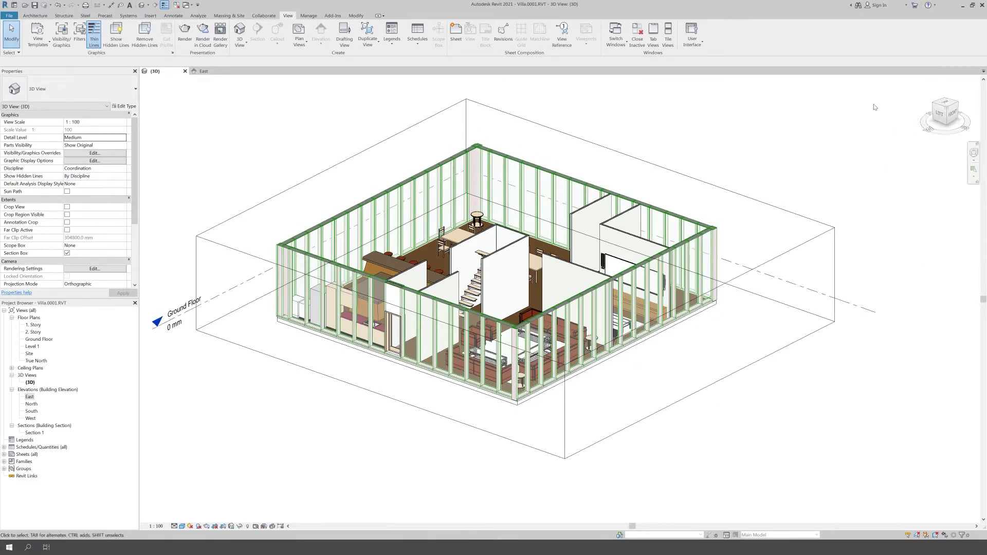
{"action": "left_click", "coordinate": [973, 155]}
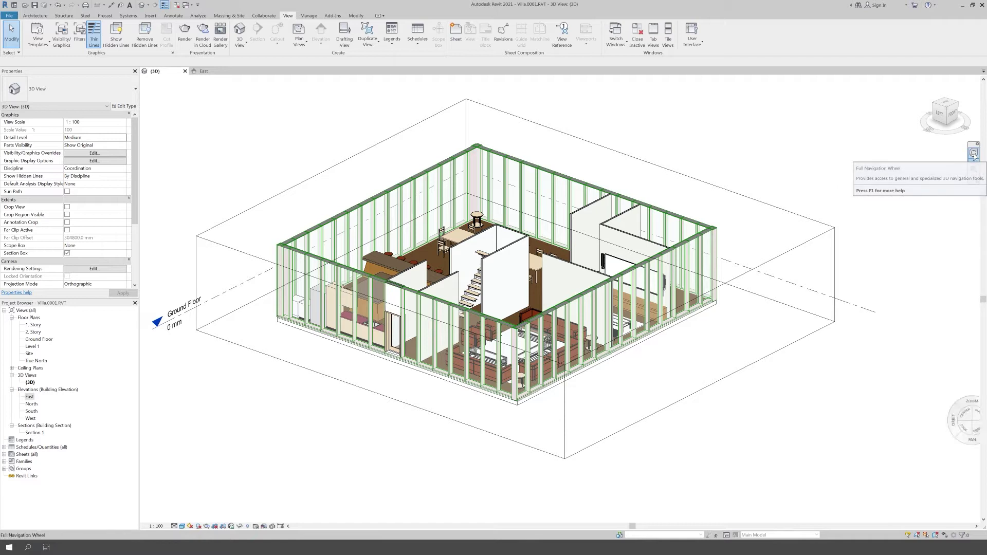
Step: Activate the Full Navigation Wheel and orbit the villa to a corner-on angle
{"action": "left_click", "coordinate": [973, 153]}
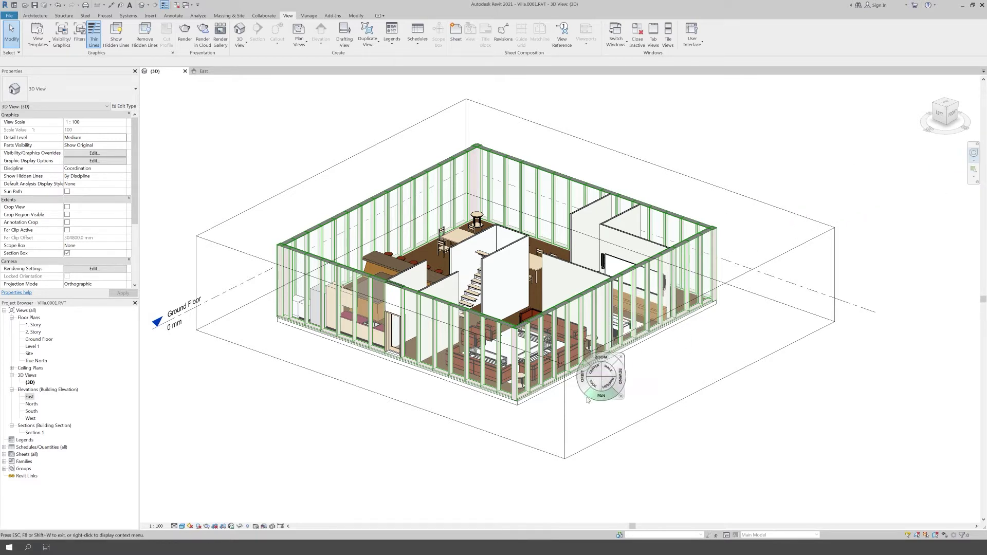
{"action": "left_click_drag", "start_coordinate": [582, 378], "coordinate": [662, 377]}
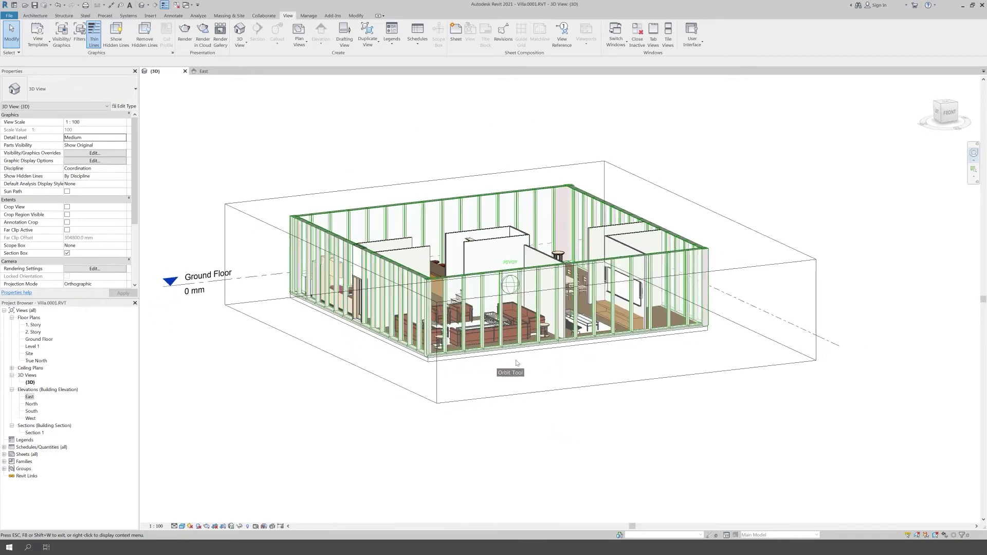
{"action": "mouse_move", "coordinate": [662, 378]}
{"action": "left_mouse_down"}
{"action": "mouse_move", "coordinate": [580, 377]}
{"action": "mouse_move", "coordinate": [586, 354]}
{"action": "left_mouse_up"}
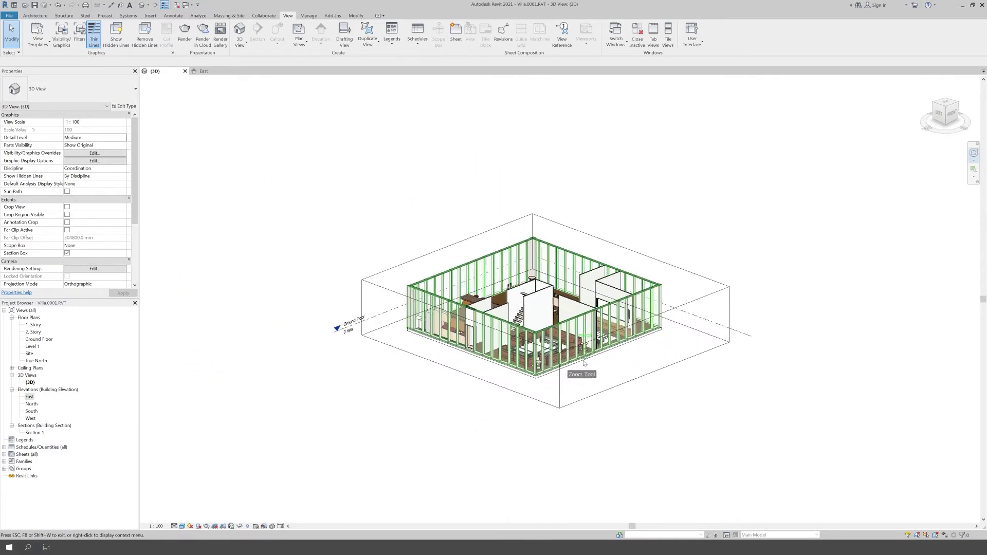
{"action": "mouse_move", "coordinate": [606, 371]}
{"action": "left_mouse_down"}
{"action": "mouse_move", "coordinate": [319, 377]}
{"action": "mouse_move", "coordinate": [604, 372]}
{"action": "mouse_move", "coordinate": [590, 386]}
{"action": "mouse_move", "coordinate": [624, 393]}
{"action": "mouse_move", "coordinate": [625, 404]}
{"action": "mouse_move", "coordinate": [545, 365]}
{"action": "mouse_move", "coordinate": [634, 392]}
{"action": "mouse_move", "coordinate": [591, 385]}
{"action": "left_mouse_up"}
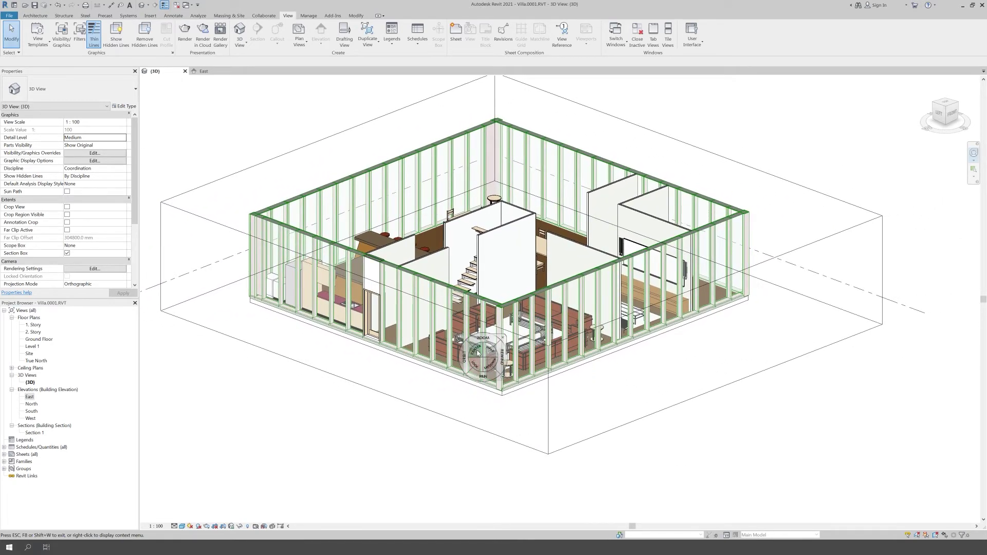
Step: Re-centre, look and move the camera vertically over the villa with the wheel, then close it
{"action": "left_click", "coordinate": [476, 352]}
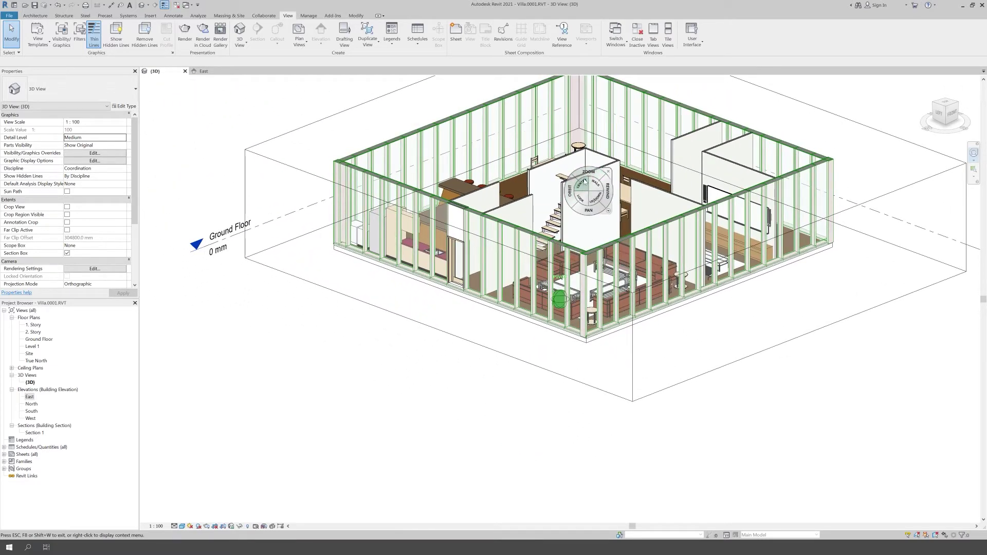
{"action": "left_click", "coordinate": [584, 184]}
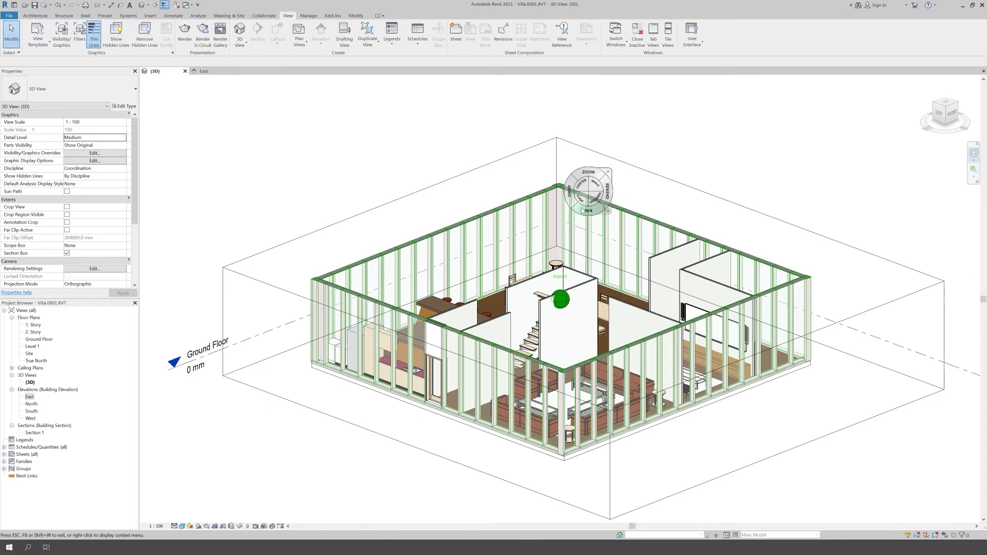
{"action": "mouse_move", "coordinate": [581, 201]}
{"action": "left_mouse_down"}
{"action": "mouse_move", "coordinate": [528, 208]}
{"action": "mouse_move", "coordinate": [616, 207]}
{"action": "mouse_move", "coordinate": [592, 195]}
{"action": "left_mouse_up"}
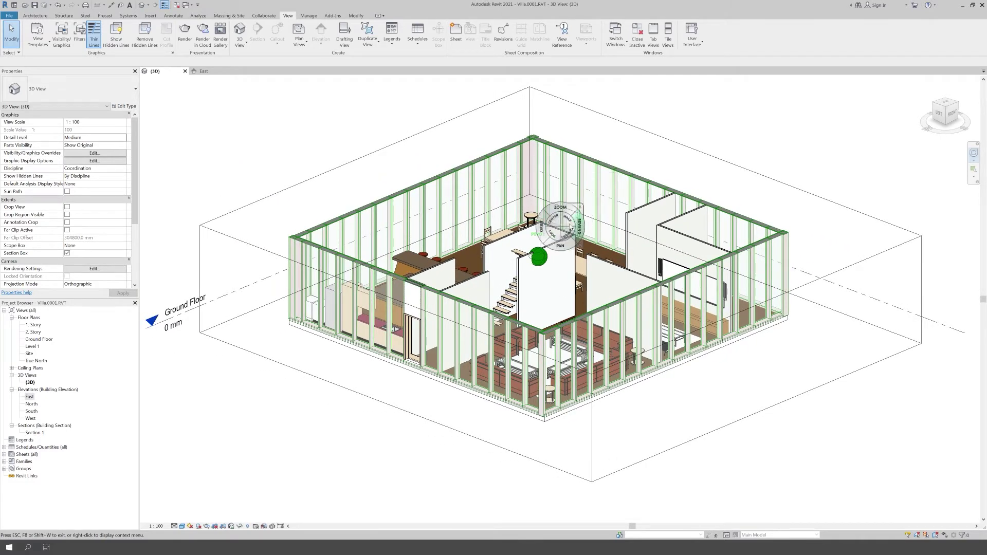
{"action": "mouse_move", "coordinate": [567, 235]}
{"action": "left_mouse_down"}
{"action": "mouse_move", "coordinate": [566, 214]}
{"action": "mouse_move", "coordinate": [570, 246]}
{"action": "mouse_move", "coordinate": [561, 250]}
{"action": "left_mouse_up"}
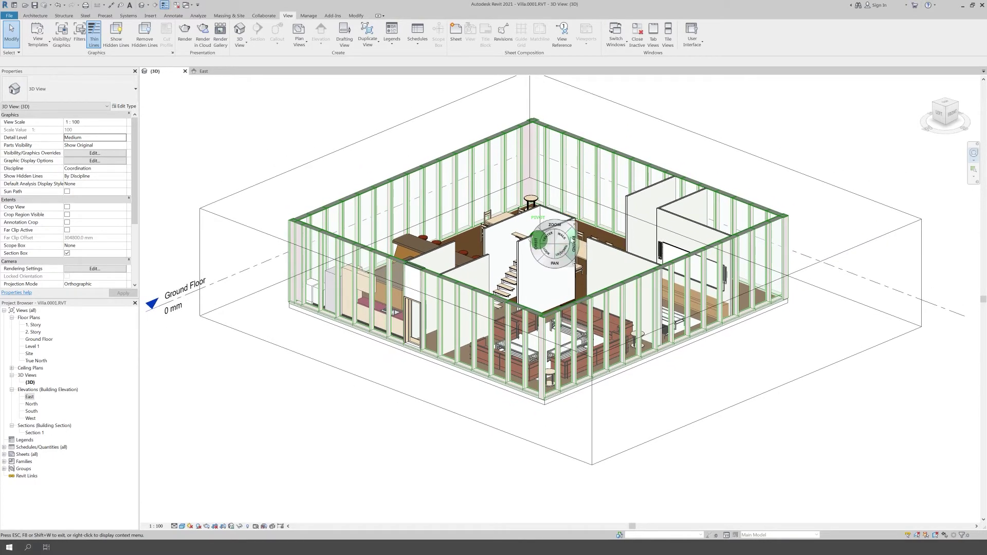
{"action": "left_click", "coordinate": [561, 240]}
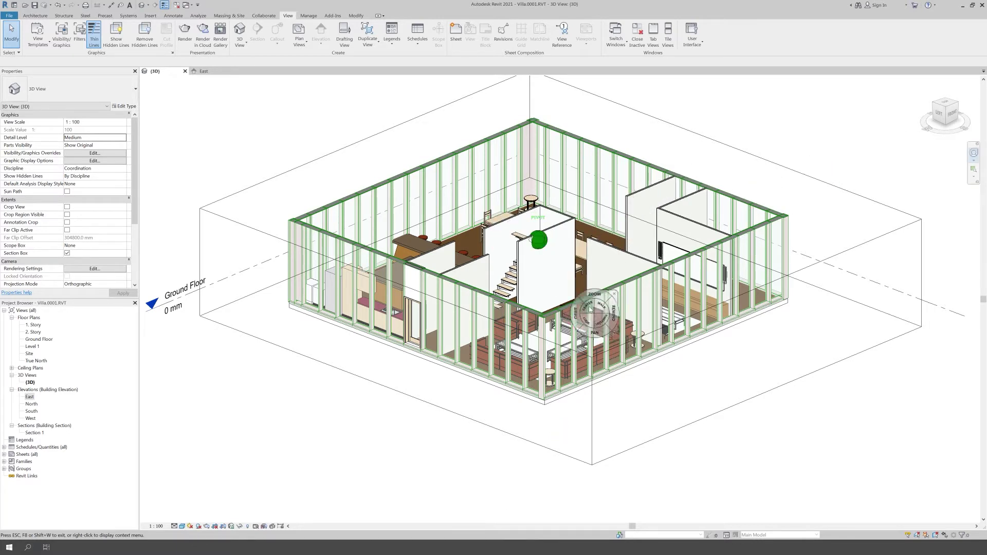
{"action": "left_click", "coordinate": [611, 291]}
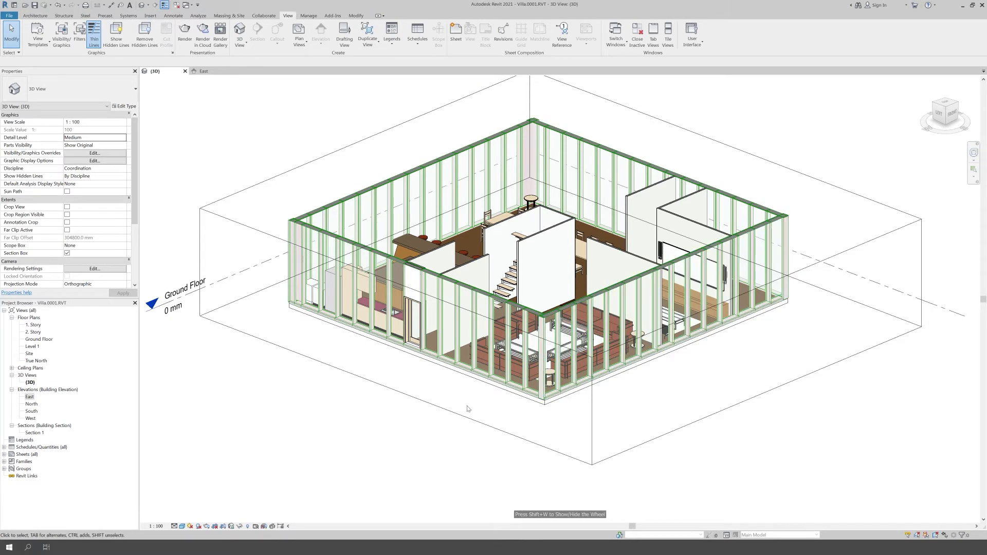
Step: Toggle the navigation wheel with Shift+W and open its options list
{"action": "key", "text": "shift+w"}
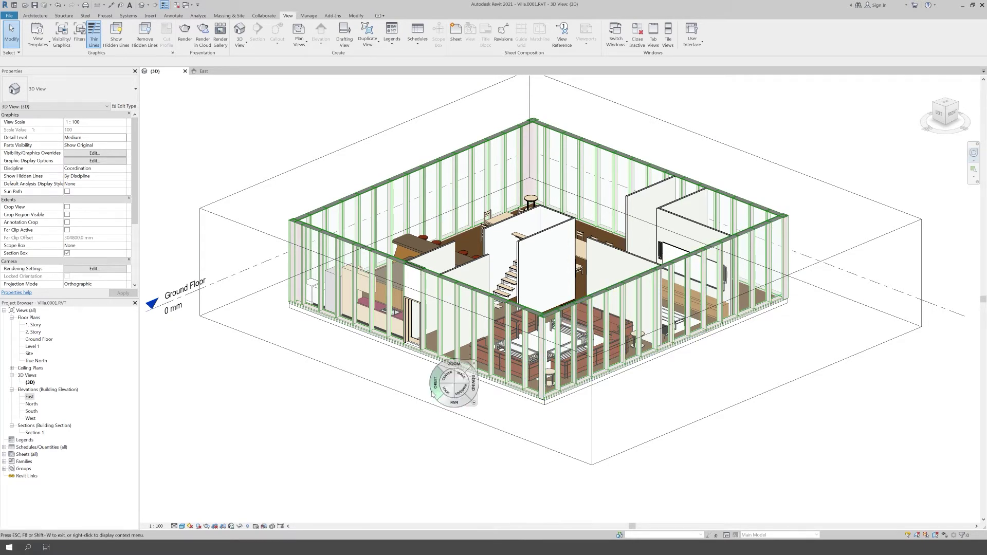
{"action": "key", "text": "shift+w"}
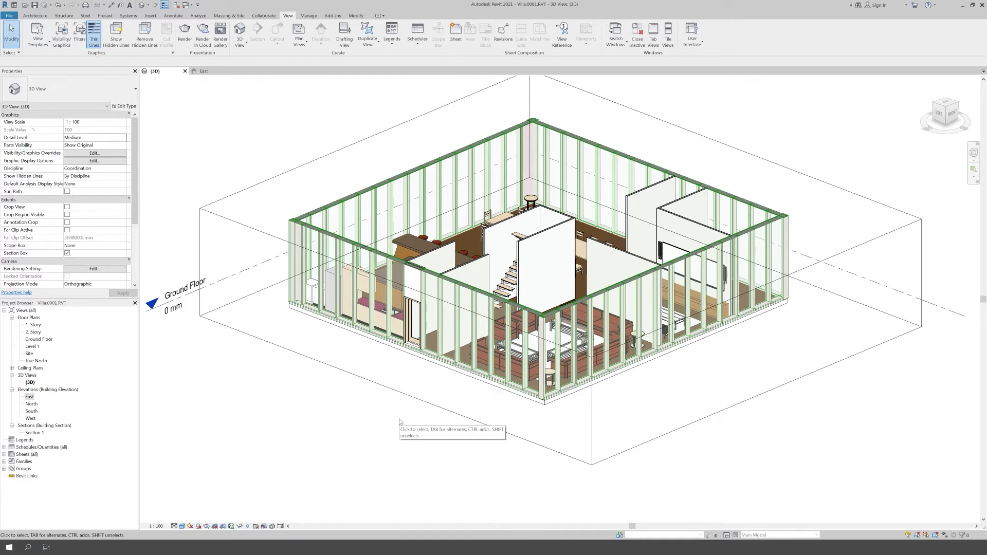
{"action": "key", "text": "shift+w"}
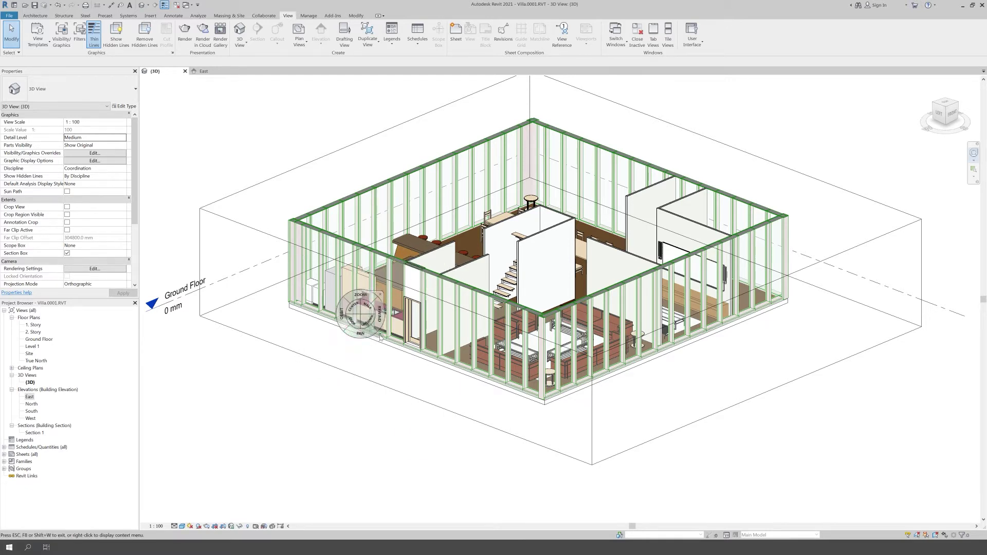
{"action": "left_click", "coordinate": [380, 336]}
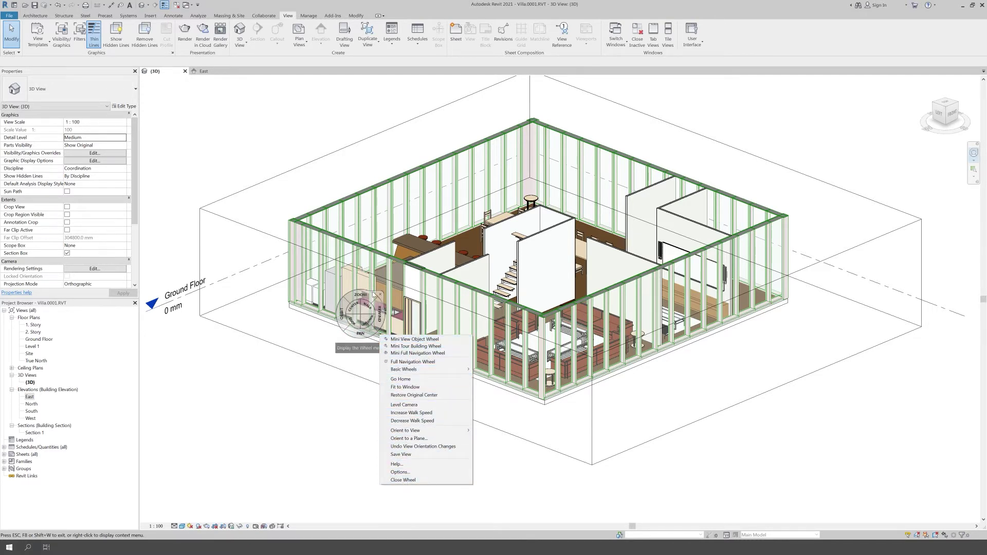
Step: Switch to the Mini Full Navigation Wheel, close it, and restore the Previous Pan/Zoom view
{"action": "left_click", "coordinate": [381, 296]}
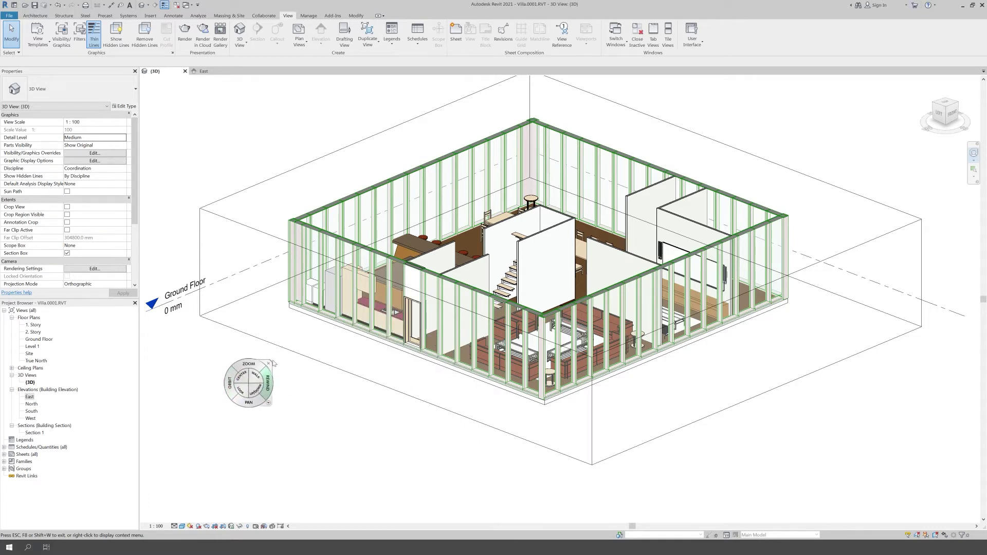
{"action": "left_click", "coordinate": [271, 362]}
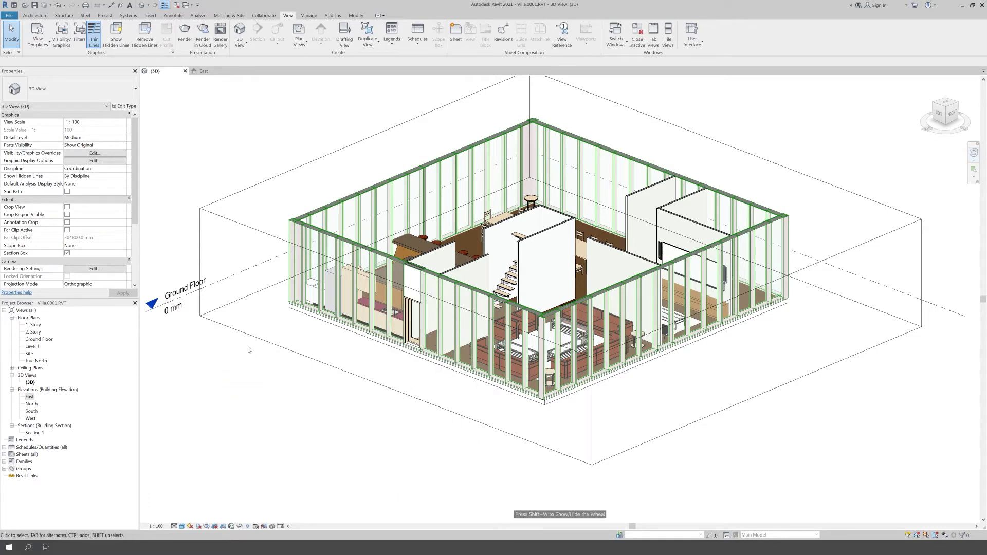
{"action": "left_click", "coordinate": [972, 177]}
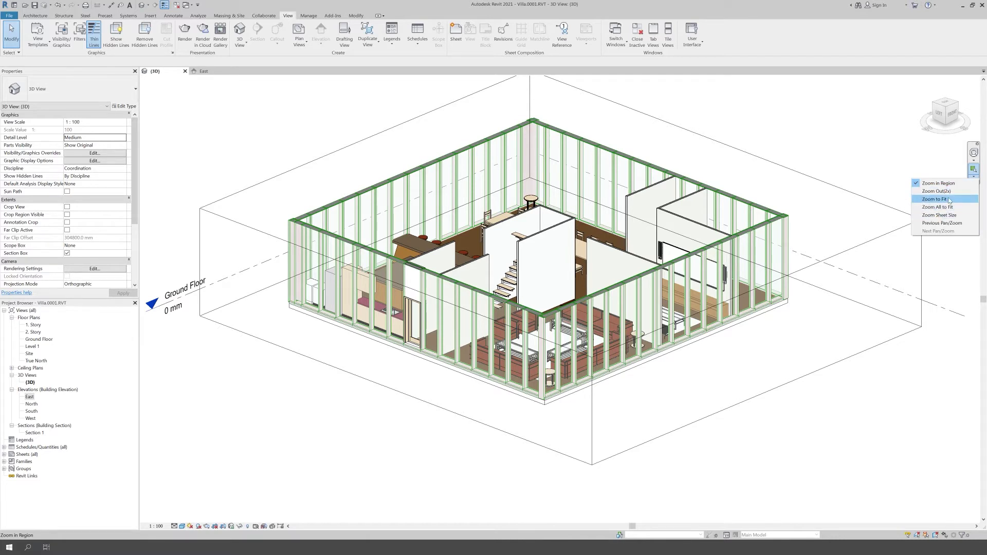
{"action": "left_click", "coordinate": [943, 183]}
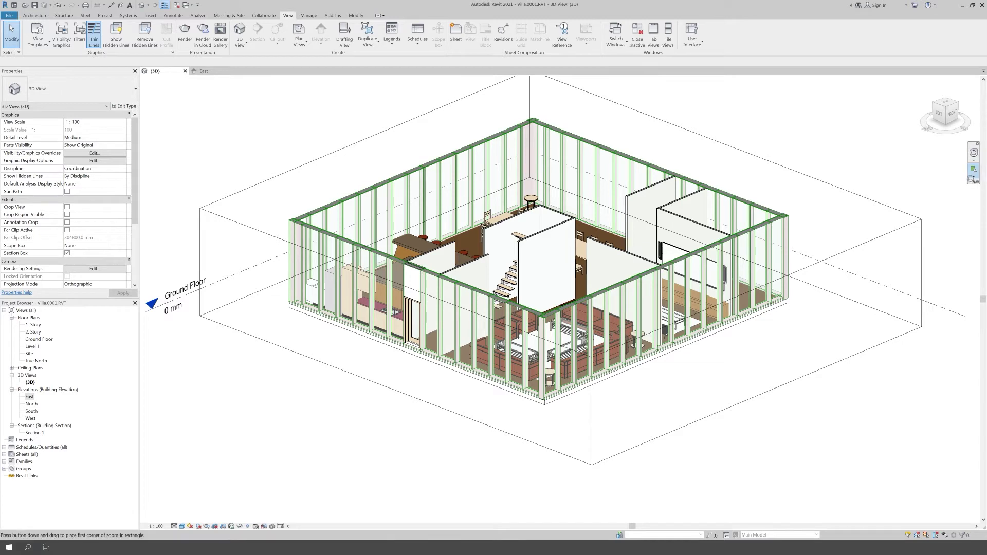
{"action": "left_click", "coordinate": [971, 177]}
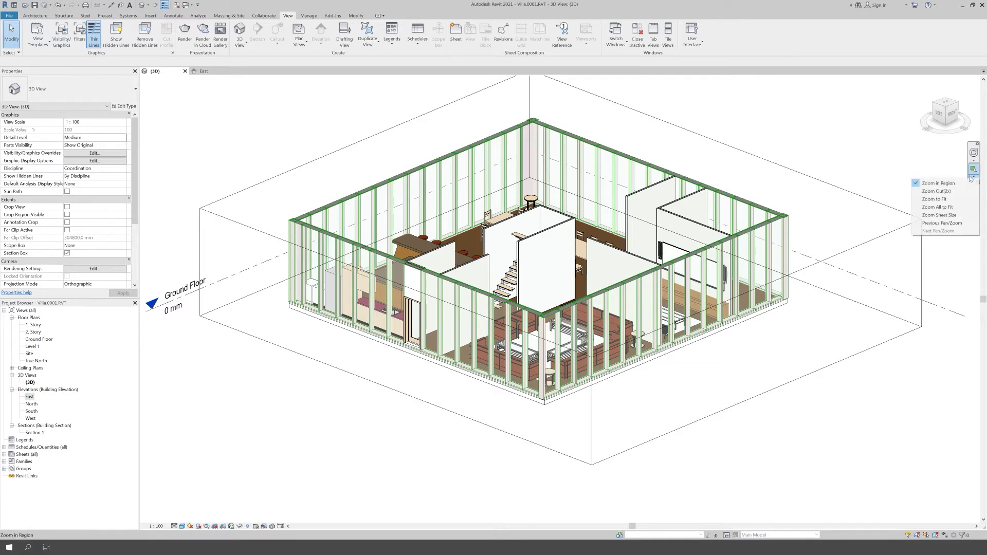
{"action": "left_click", "coordinate": [953, 224]}
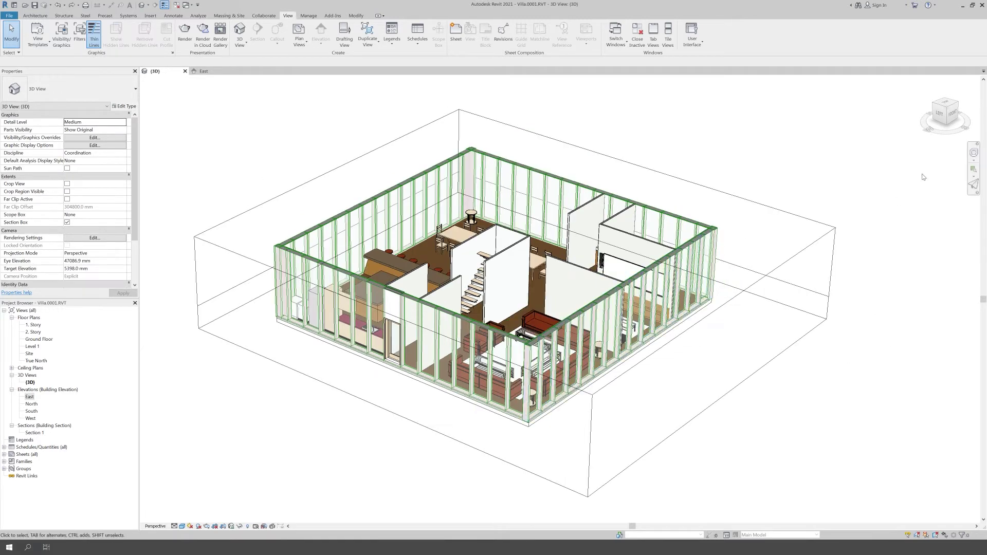
Step: Toggle the ViewCube projection ending on Orthographic, then orbit and pan the villa to a new angle
{"action": "left_click", "coordinate": [973, 132]}
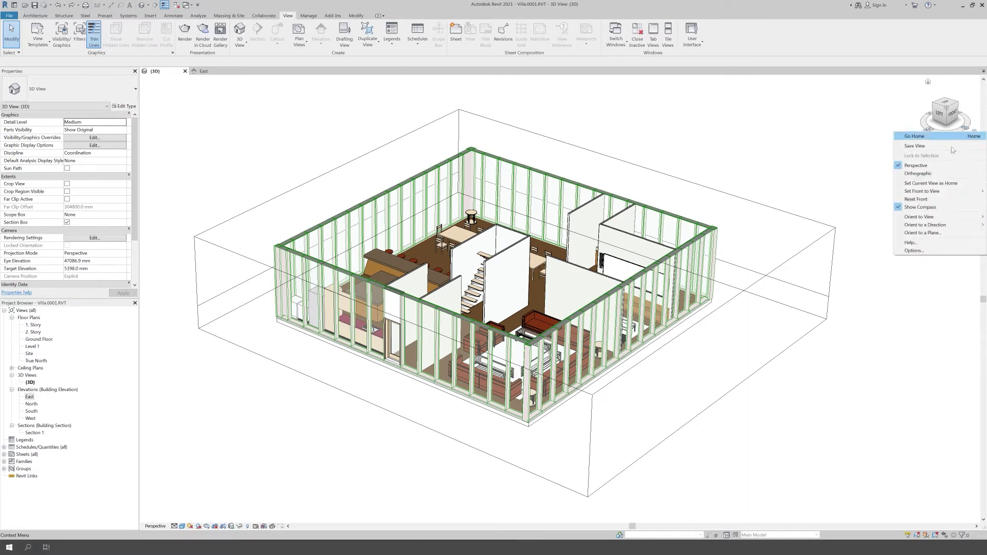
{"action": "left_click", "coordinate": [925, 174]}
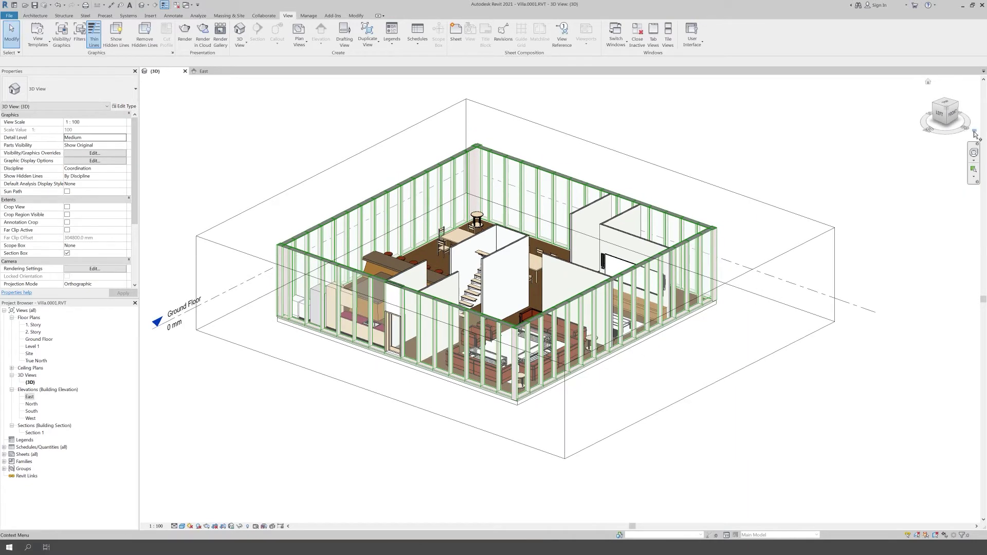
{"action": "left_click", "coordinate": [974, 131]}
{"action": "left_click", "coordinate": [920, 166]}
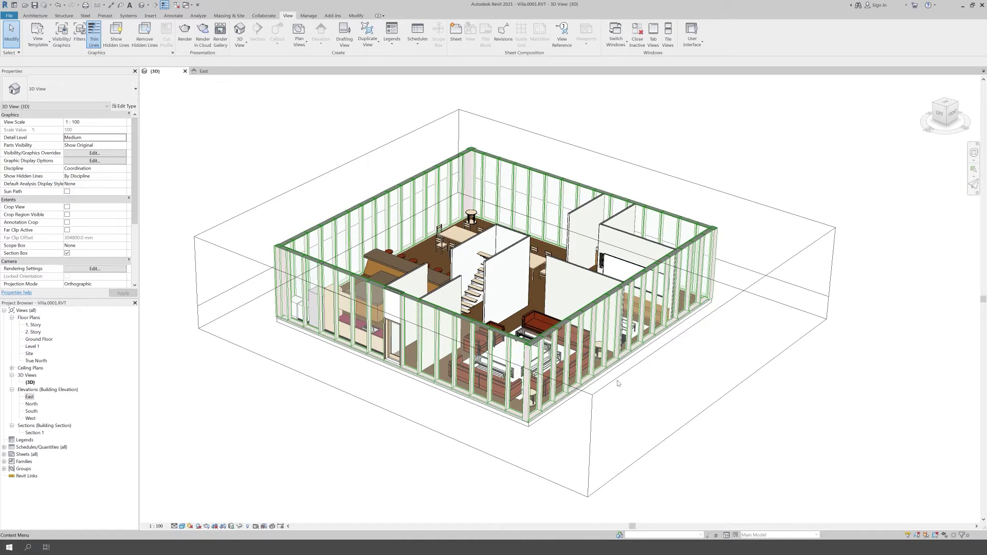
{"action": "left_click", "coordinate": [973, 132]}
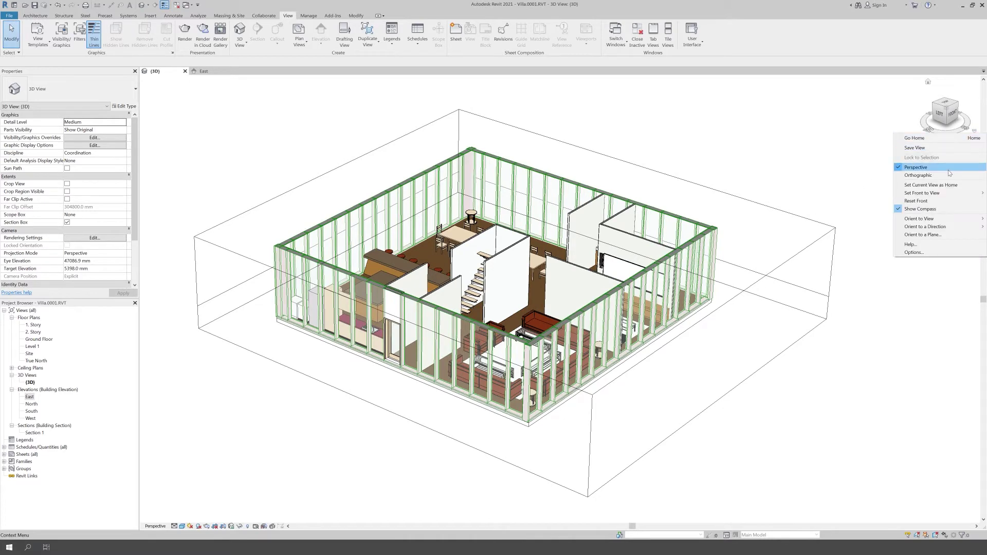
{"action": "left_click", "coordinate": [928, 176]}
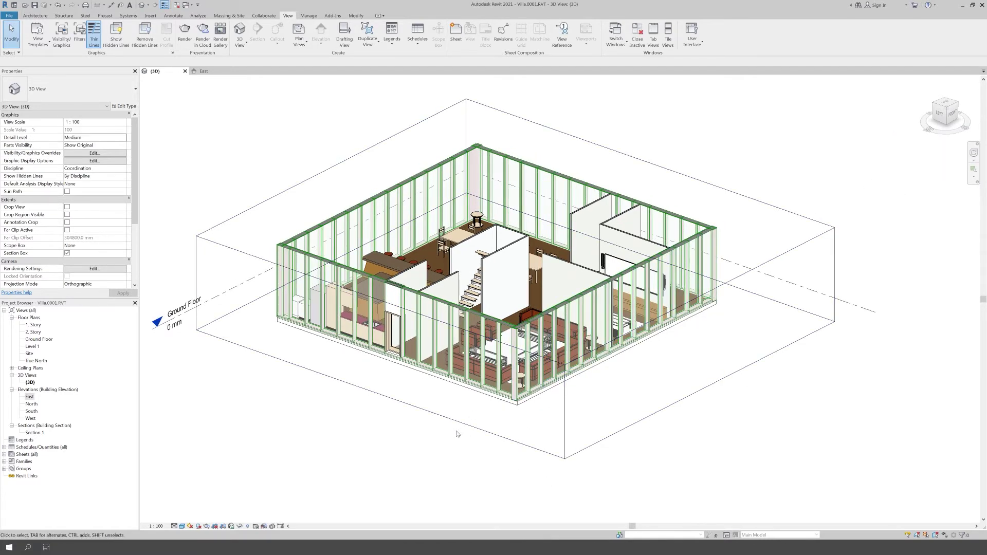
{"action": "middle_click_drag", "start_coordinate": [462, 436], "coordinate": [478, 458], "text": "shift"}
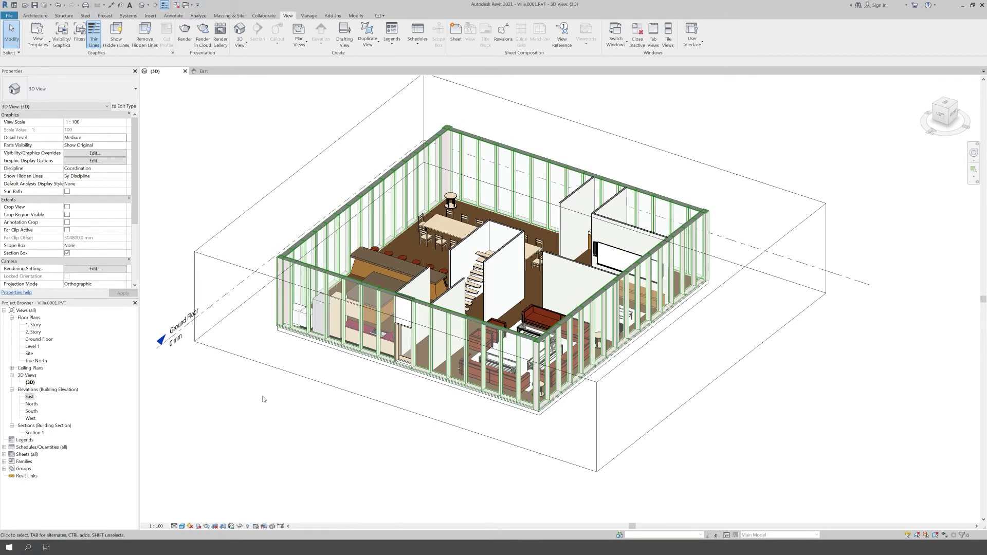
{"action": "middle_click_drag", "start_coordinate": [207, 167], "coordinate": [243, 205]}
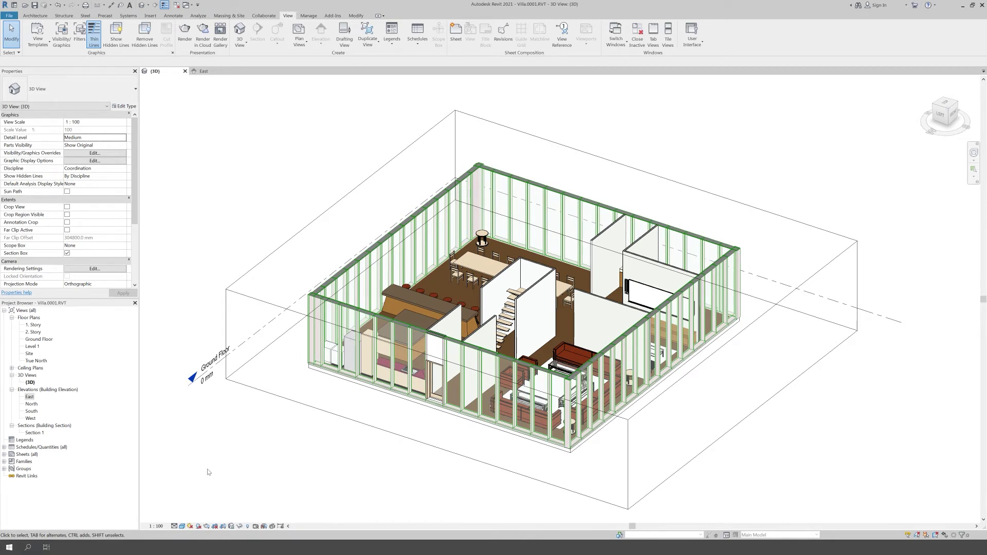
Step: Turn on shadows and the sun path in the 3D view, keeping current sun settings
{"action": "left_click", "coordinate": [199, 526]}
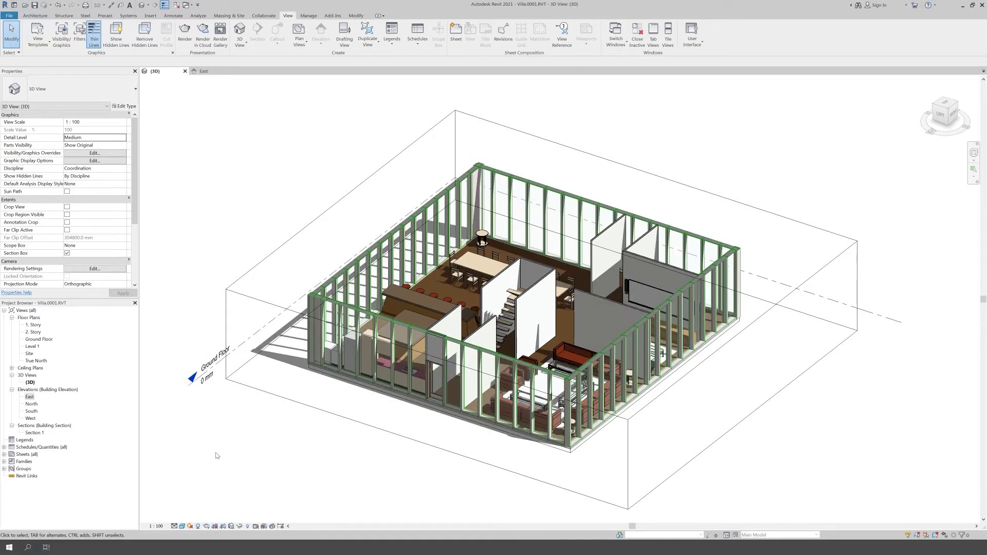
{"action": "scroll", "coordinate": [216, 455], "scroll_direction": "down", "scroll_amount": 1}
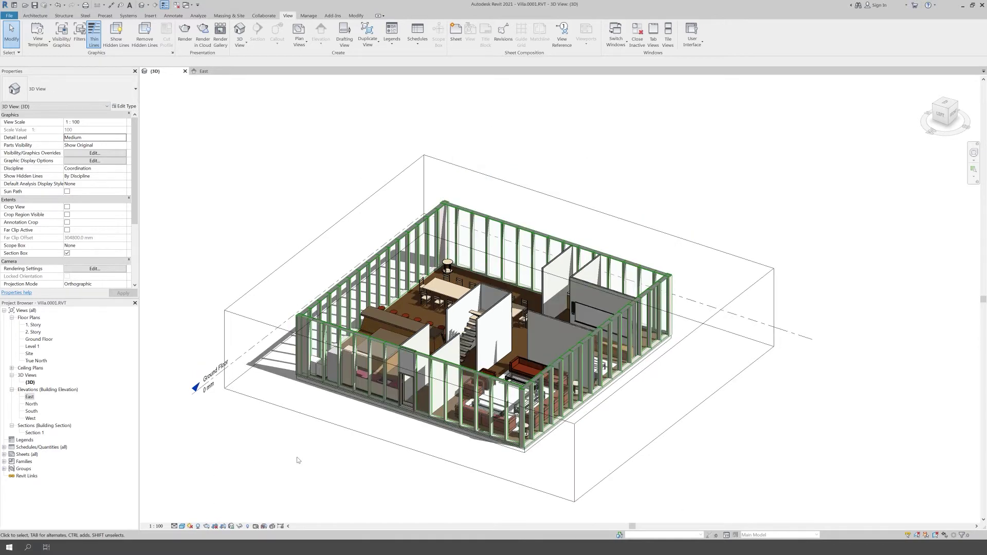
{"action": "left_click", "coordinate": [190, 526]}
{"action": "left_click", "coordinate": [197, 519]}
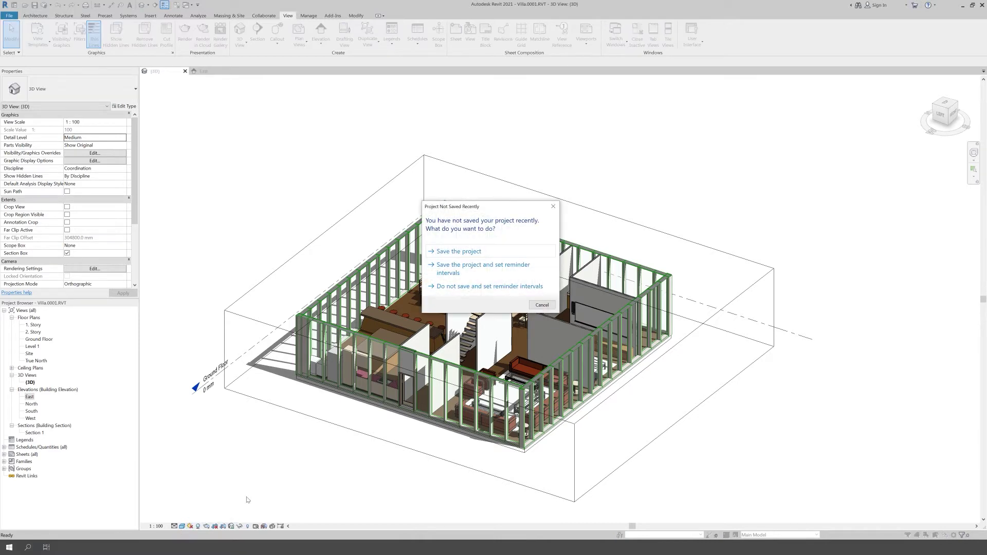
{"action": "left_click", "coordinate": [553, 208]}
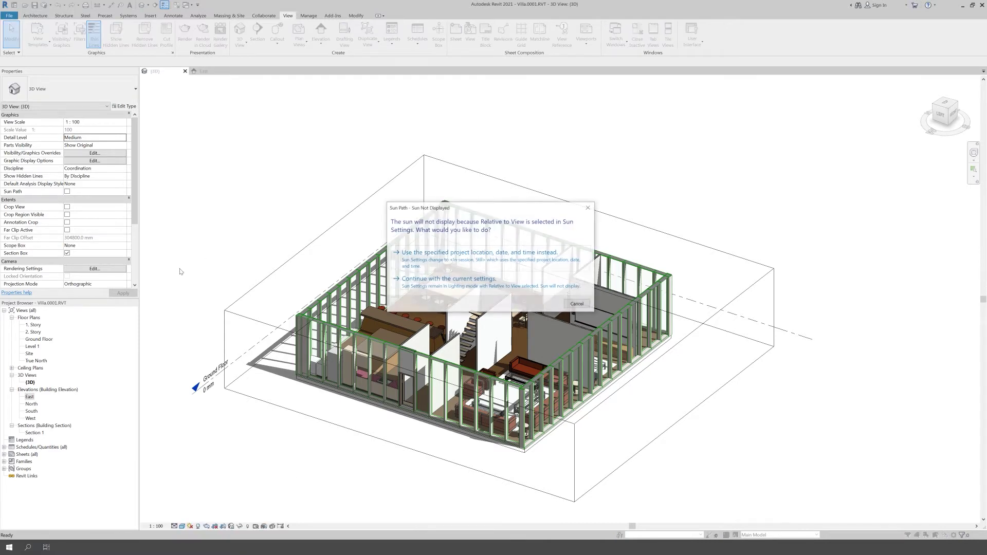
{"action": "left_click", "coordinate": [591, 208]}
Step: Select the sun path and set the solar study to Still in Sun Settings
{"action": "scroll", "coordinate": [429, 395], "scroll_direction": "down", "scroll_amount": 2}
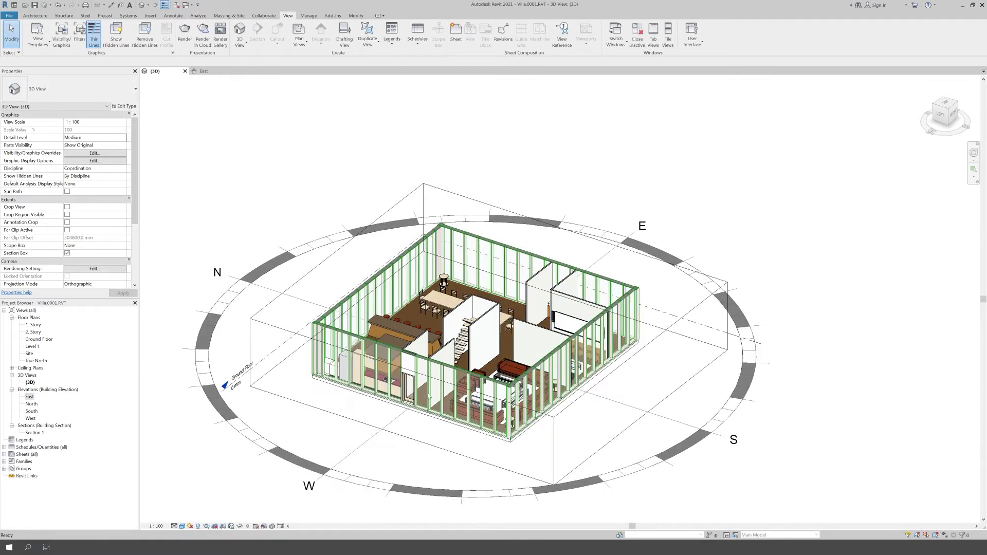
{"action": "scroll", "coordinate": [217, 272], "scroll_direction": "down", "scroll_amount": 2}
{"action": "left_click", "coordinate": [242, 281]}
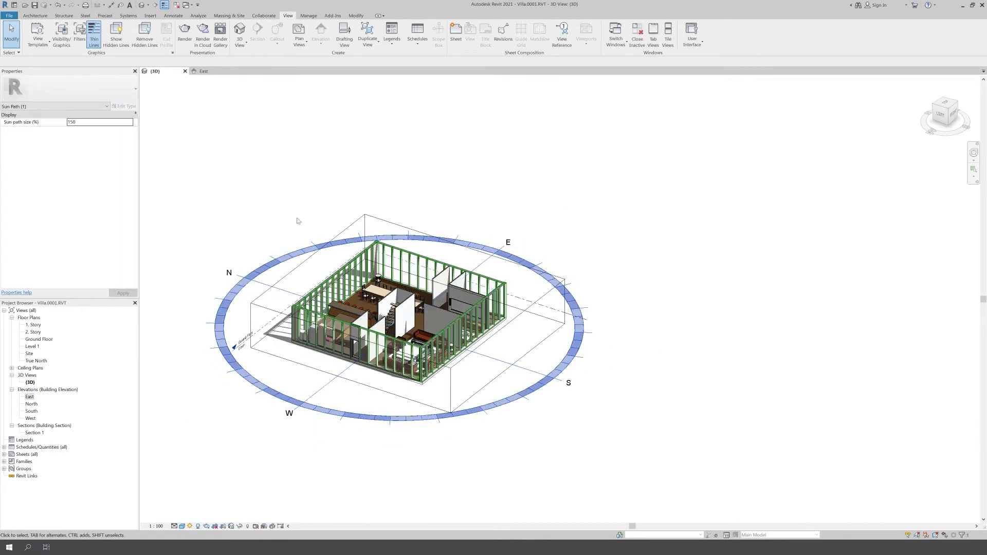
{"action": "left_click", "coordinate": [208, 499]}
{"action": "left_click", "coordinate": [391, 223]}
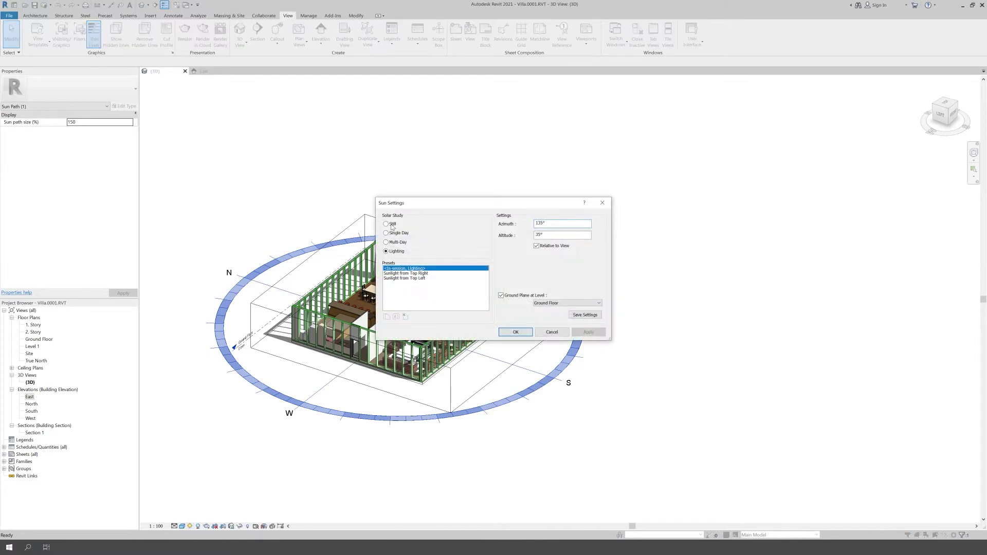
{"action": "left_click", "coordinate": [516, 332]}
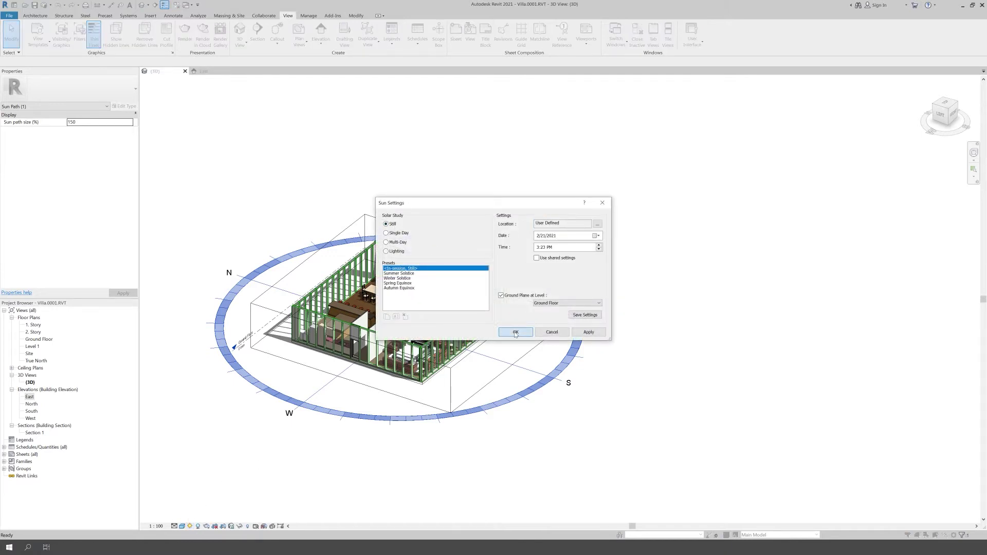
Step: Drag the sun path date to June 26 and the sun to 5:15 AM
{"action": "scroll", "coordinate": [402, 343], "scroll_direction": "up", "scroll_amount": 1}
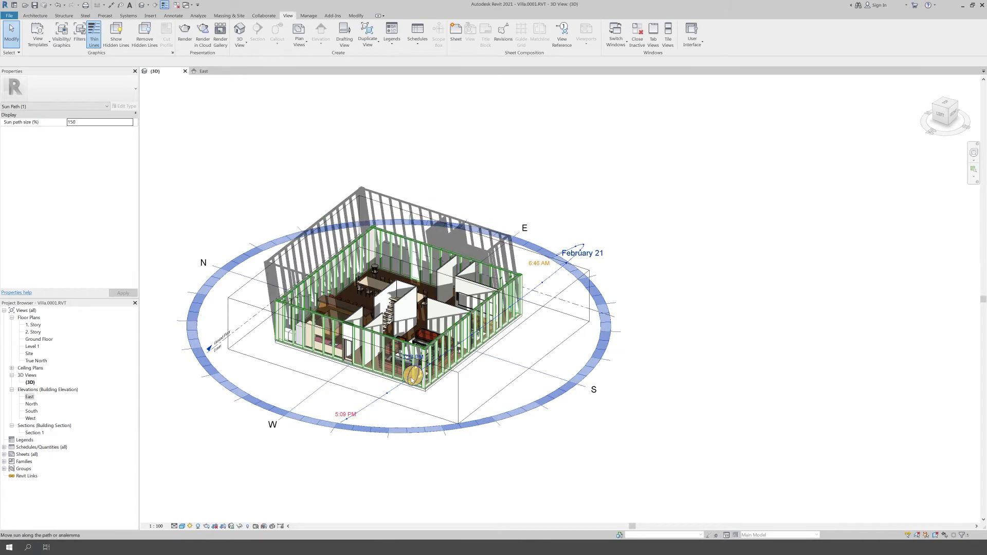
{"action": "mouse_move", "coordinate": [394, 398]}
{"action": "left_mouse_down"}
{"action": "mouse_move", "coordinate": [415, 383]}
{"action": "mouse_move", "coordinate": [437, 302]}
{"action": "mouse_move", "coordinate": [355, 273]}
{"action": "mouse_move", "coordinate": [339, 283]}
{"action": "left_mouse_up"}
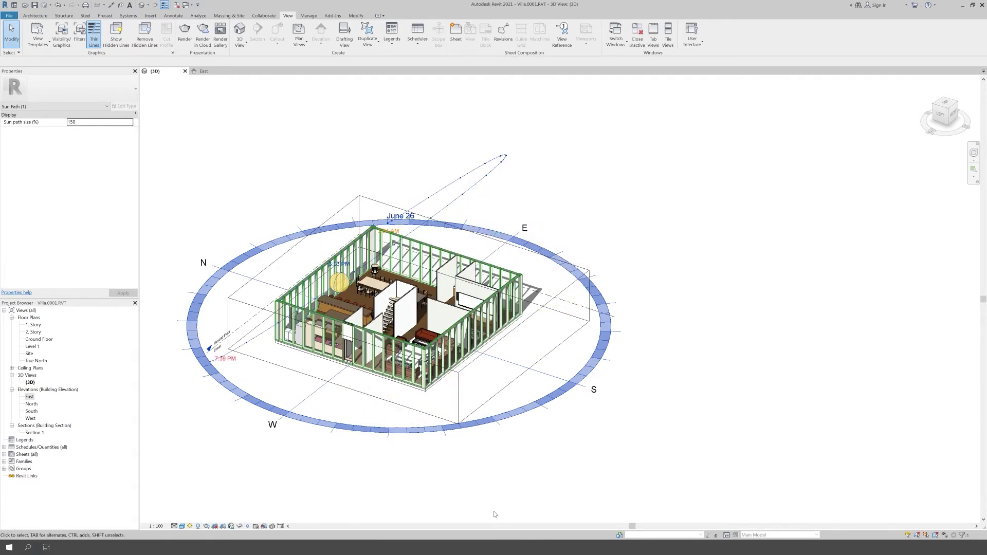
{"action": "mouse_move", "coordinate": [339, 283]}
{"action": "left_mouse_down"}
{"action": "mouse_move", "coordinate": [383, 225]}
{"action": "mouse_move", "coordinate": [432, 200]}
{"action": "left_mouse_up"}
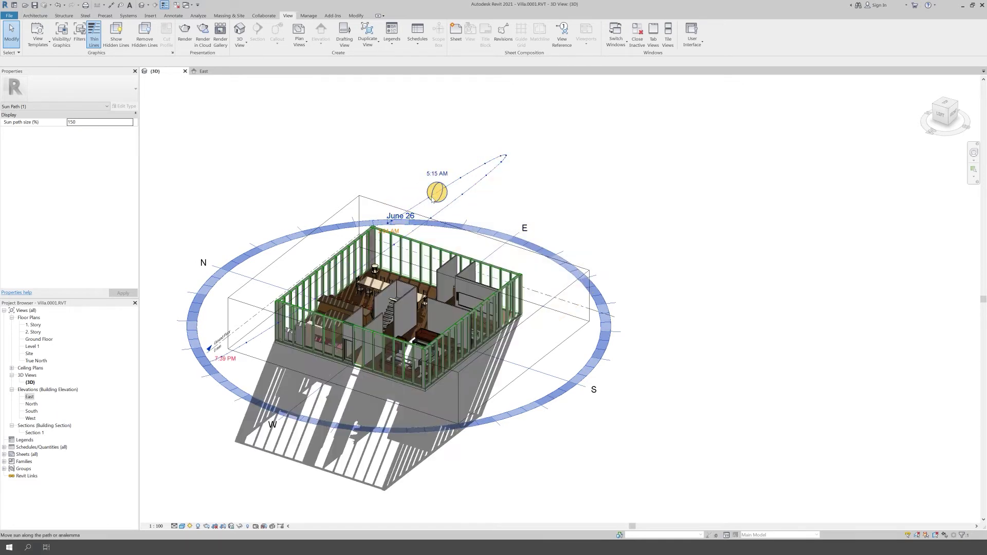
Step: Set the sun to a Still study at 10:15 AM on June 26
{"action": "left_click", "coordinate": [230, 361]}
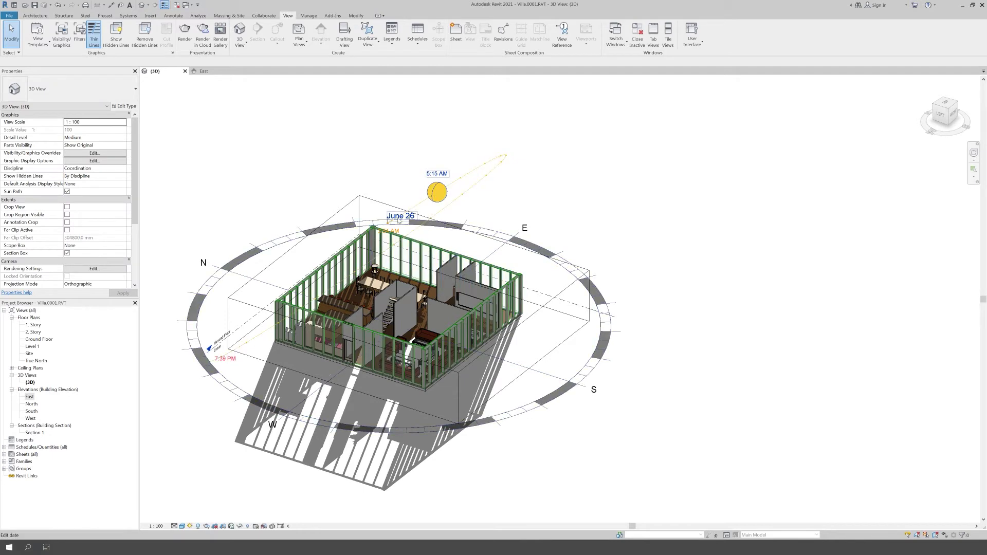
{"action": "left_click", "coordinate": [400, 217]}
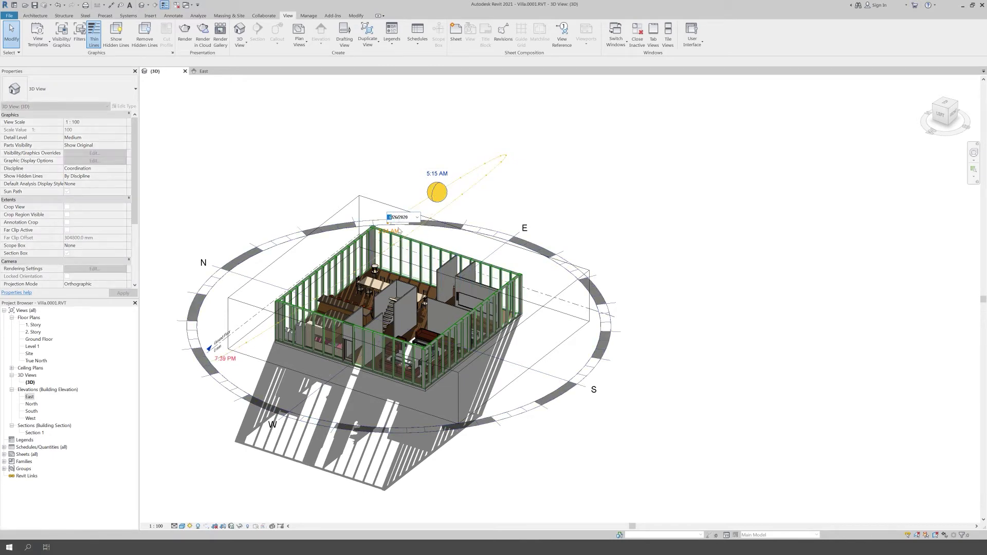
{"action": "left_click", "coordinate": [439, 174]}
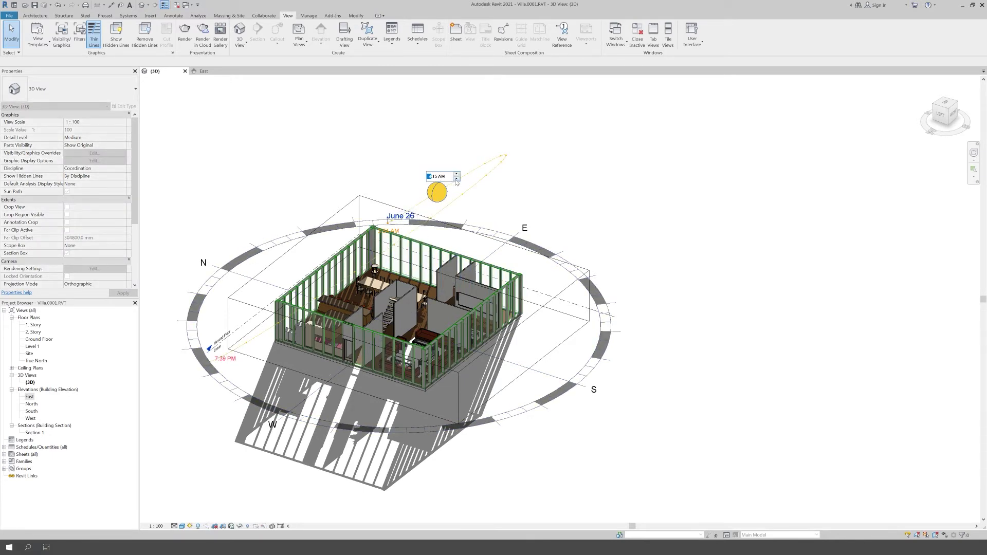
{"action": "type", "text": "4"}
{"action": "left_click", "coordinate": [193, 526]}
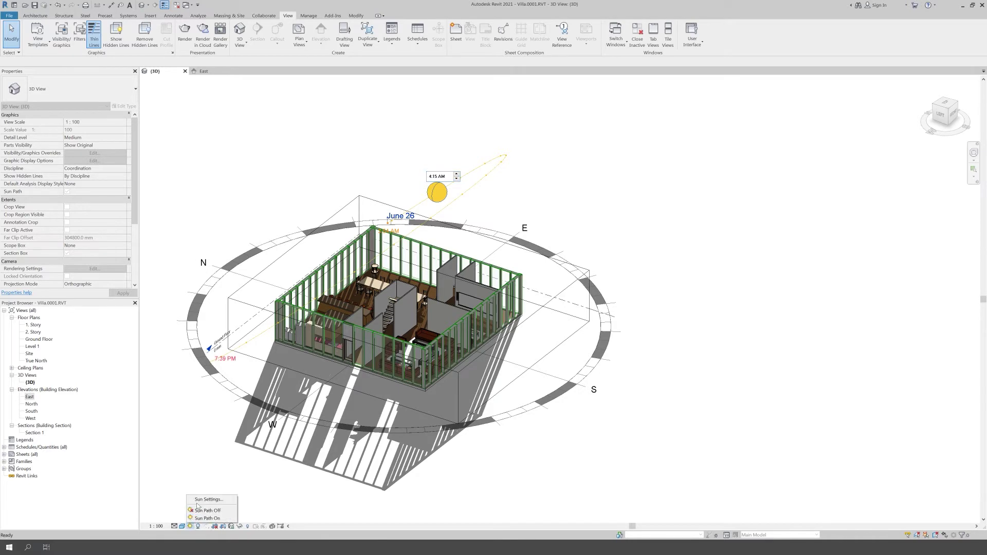
{"action": "left_click", "coordinate": [208, 498]}
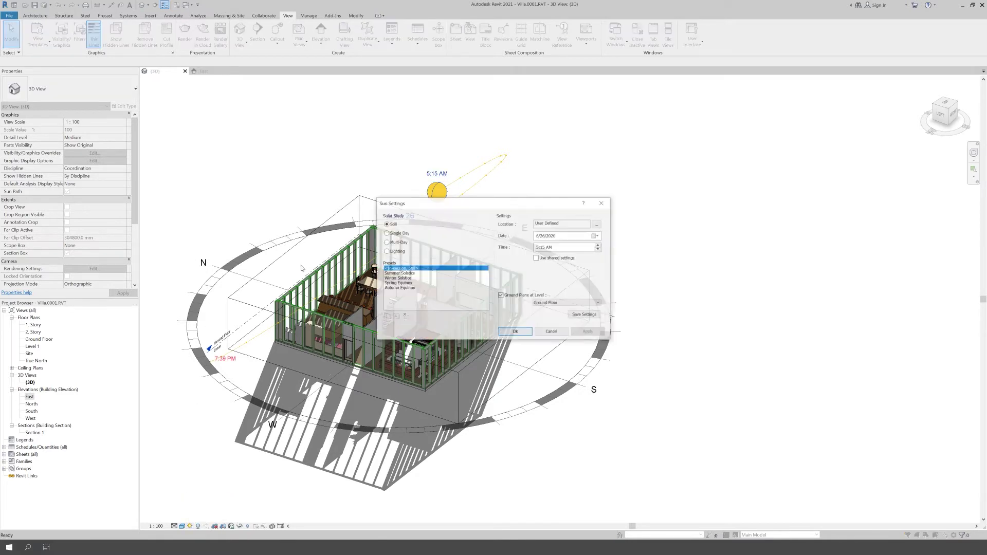
{"action": "left_click", "coordinate": [395, 252]}
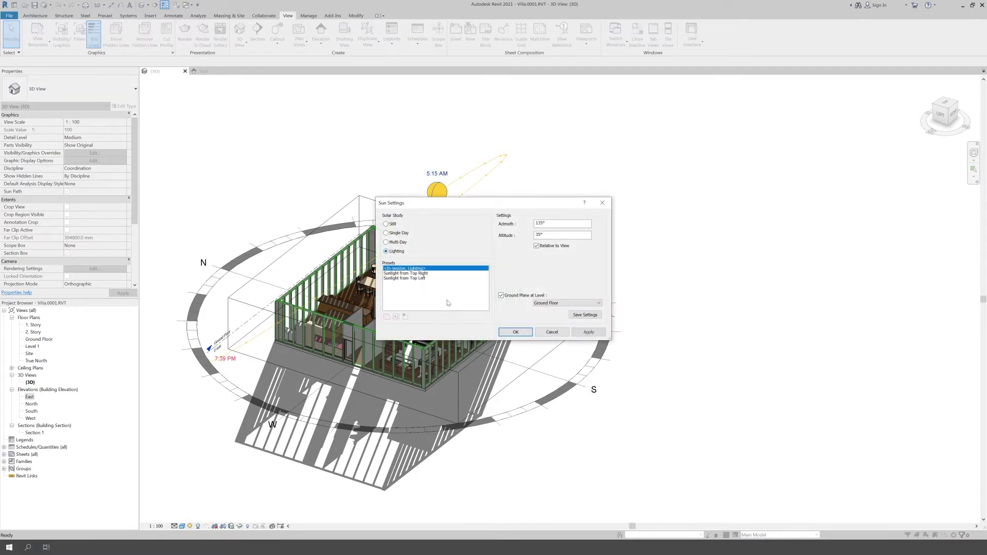
{"action": "left_click", "coordinate": [403, 235]}
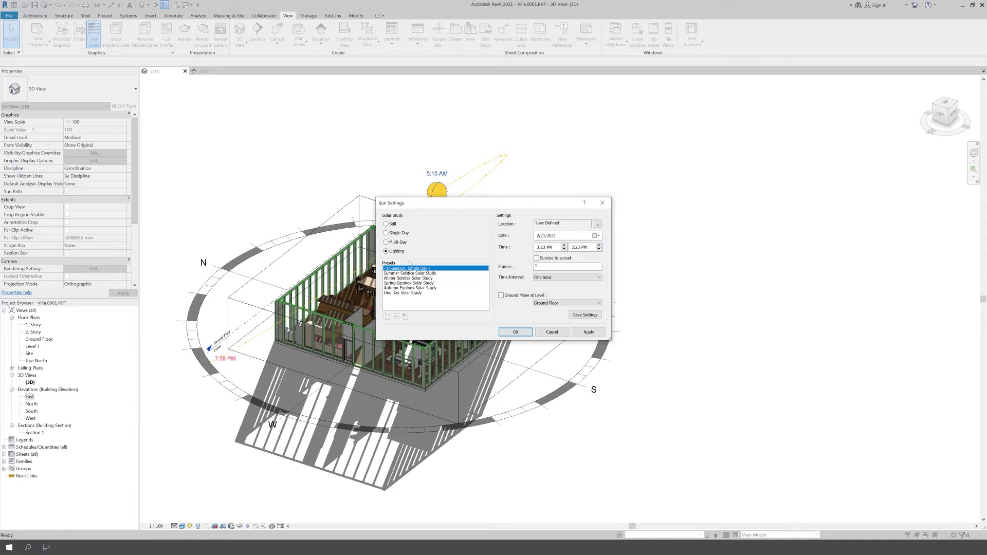
{"action": "left_click", "coordinate": [386, 224]}
{"action": "left_click", "coordinate": [536, 248]}
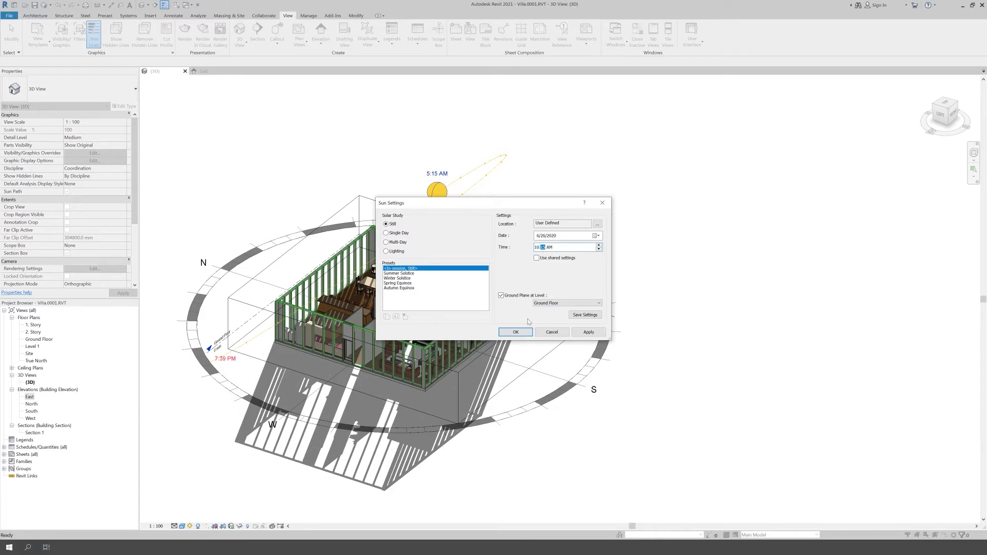
{"action": "left_click", "coordinate": [516, 332]}
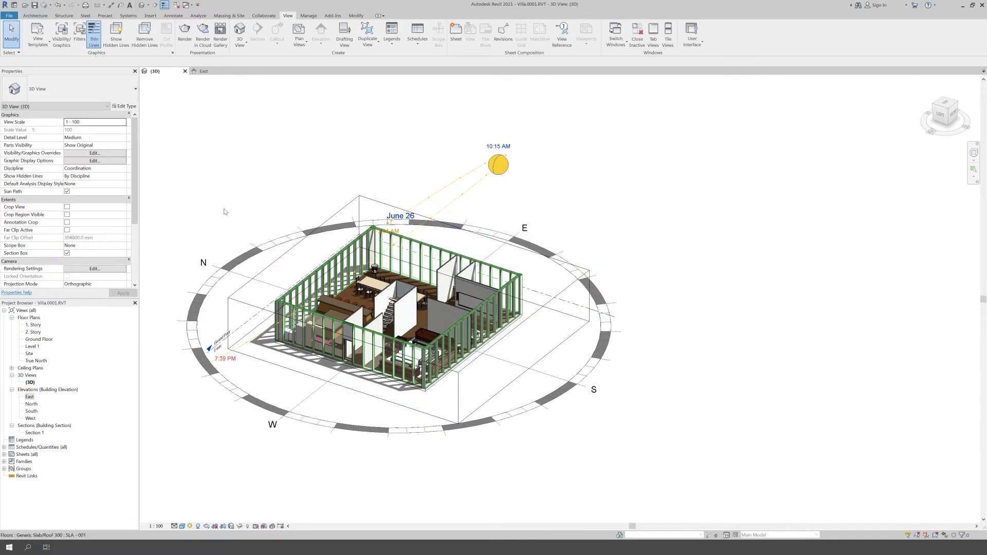
{"action": "left_click", "coordinate": [190, 526]}
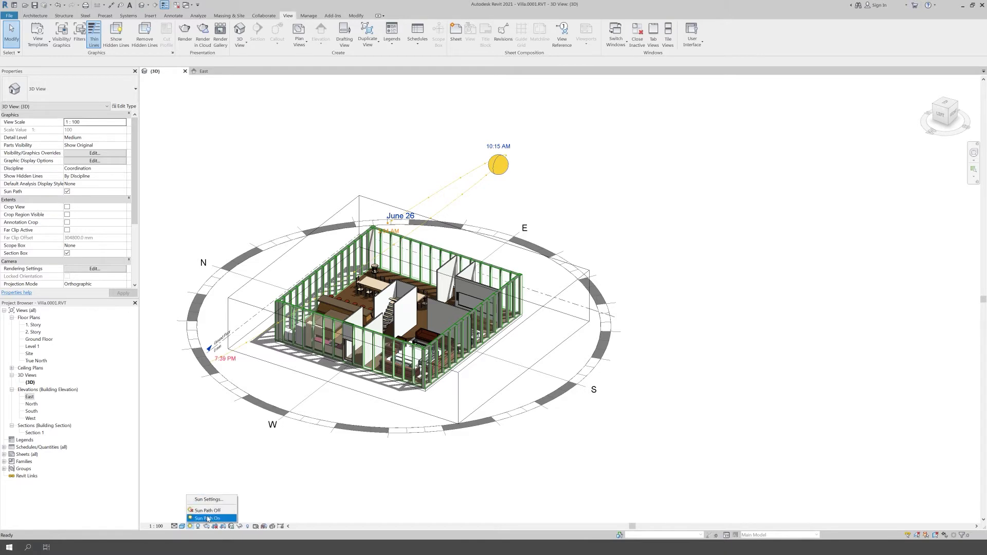
Step: Turn the sun path off and switch the 3D view to perspective
{"action": "left_click", "coordinate": [207, 511]}
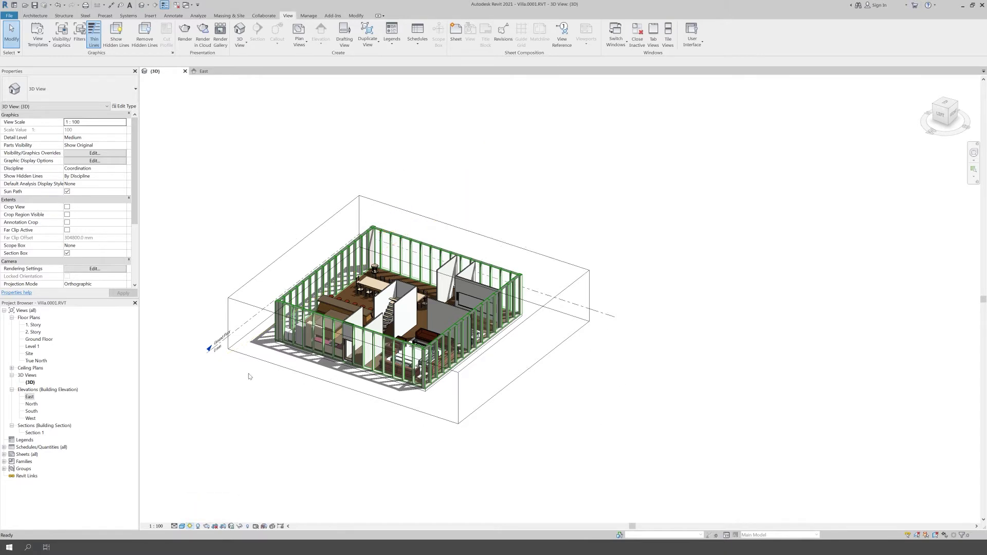
{"action": "scroll", "coordinate": [251, 372], "scroll_direction": "up", "scroll_amount": 2}
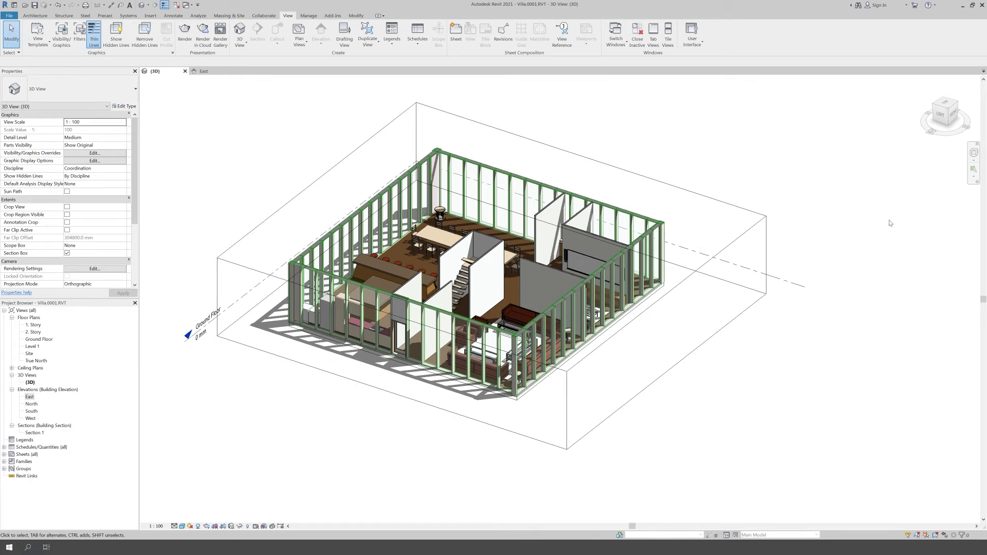
{"action": "left_click", "coordinate": [966, 127]}
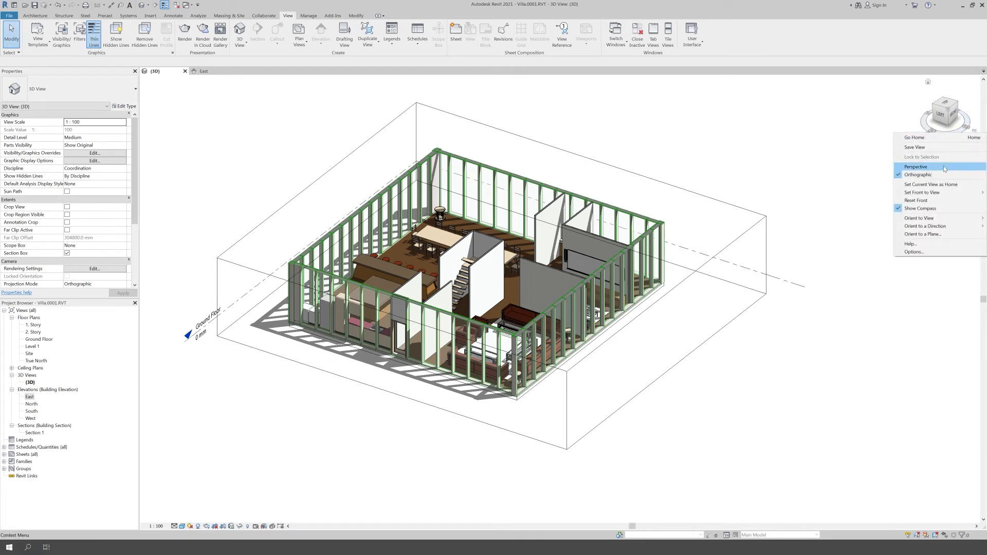
{"action": "left_click", "coordinate": [944, 167]}
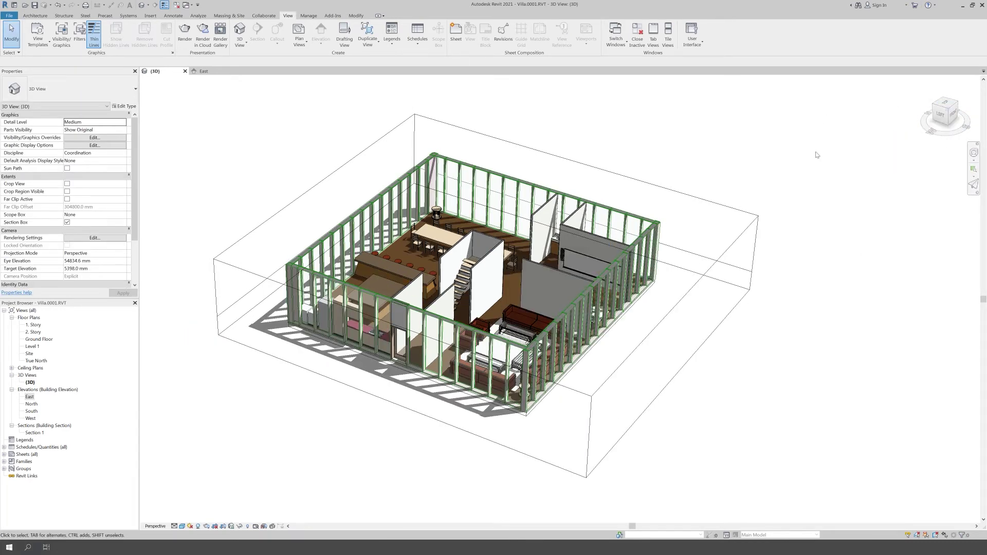
Step: Orient the perspective view from Top to the top-left-front corner of the villa
{"action": "left_click", "coordinate": [946, 106]}
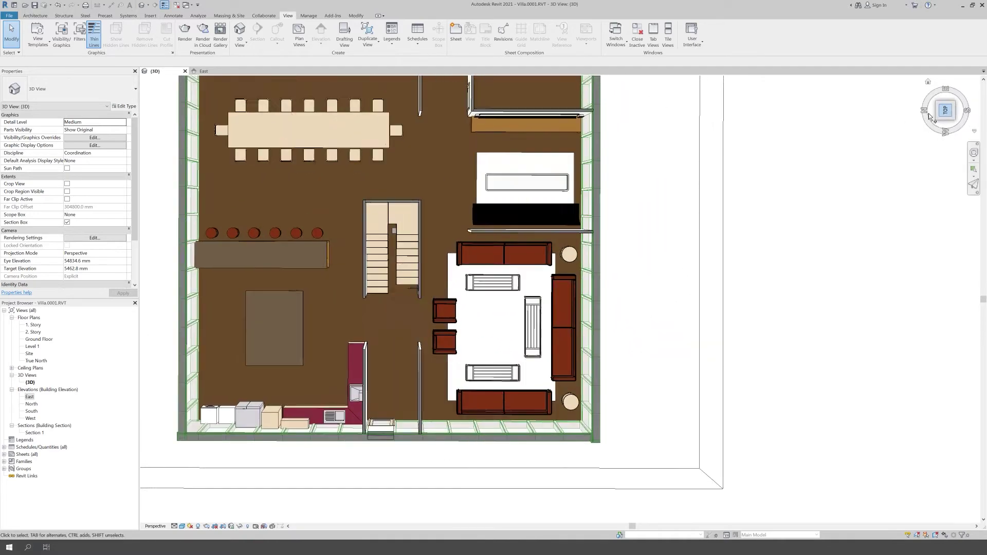
{"action": "scroll", "coordinate": [661, 326], "scroll_direction": "down", "scroll_amount": 3}
{"action": "scroll", "coordinate": [595, 413], "scroll_direction": "up", "scroll_amount": 2}
{"action": "scroll", "coordinate": [595, 412], "scroll_direction": "up", "scroll_amount": 1}
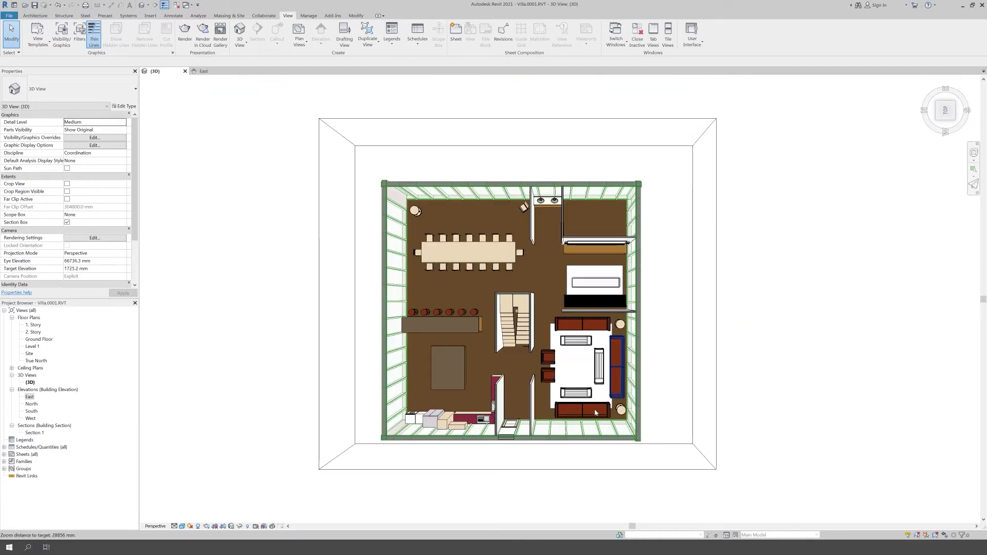
{"action": "scroll", "coordinate": [595, 412], "scroll_direction": "up", "scroll_amount": 2}
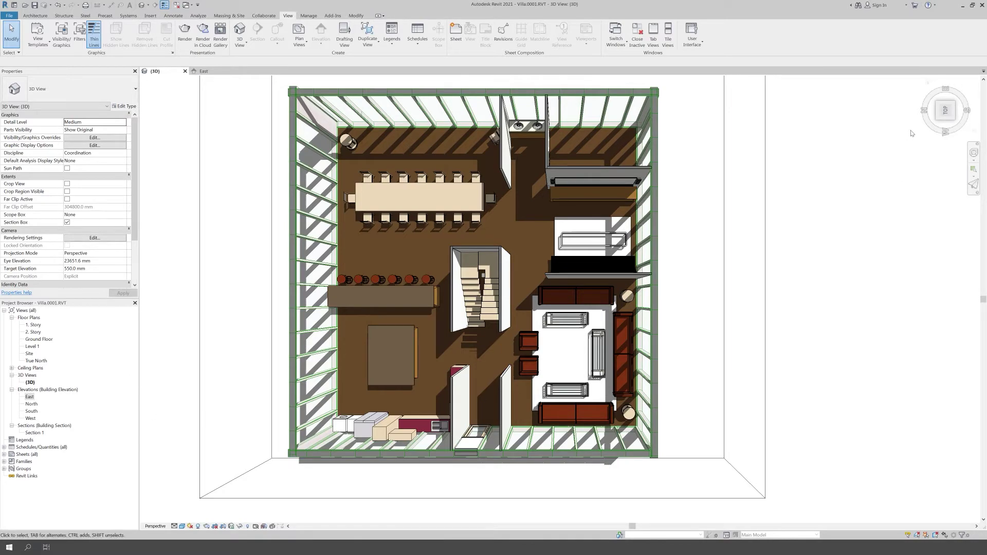
{"action": "left_click", "coordinate": [938, 119]}
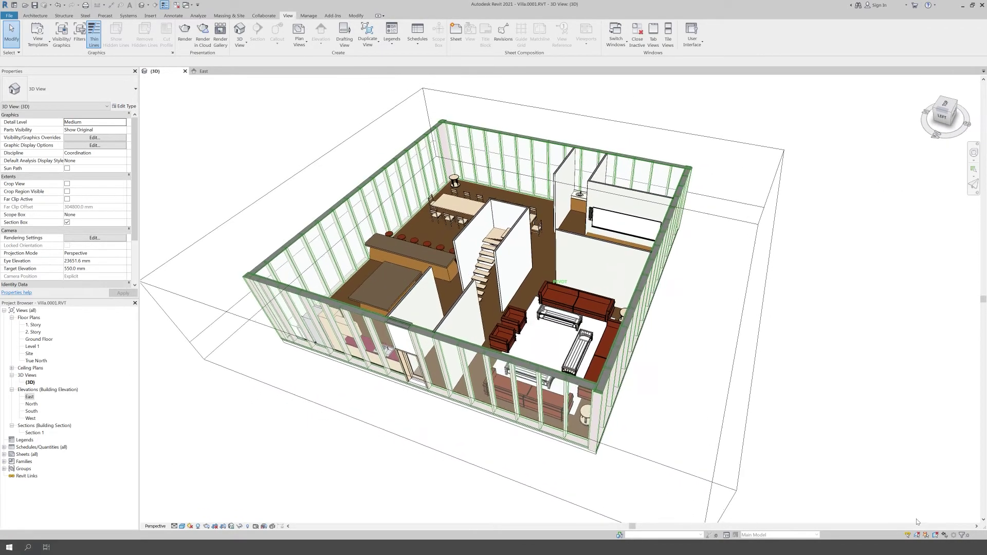
{"action": "left_click", "coordinate": [206, 526]}
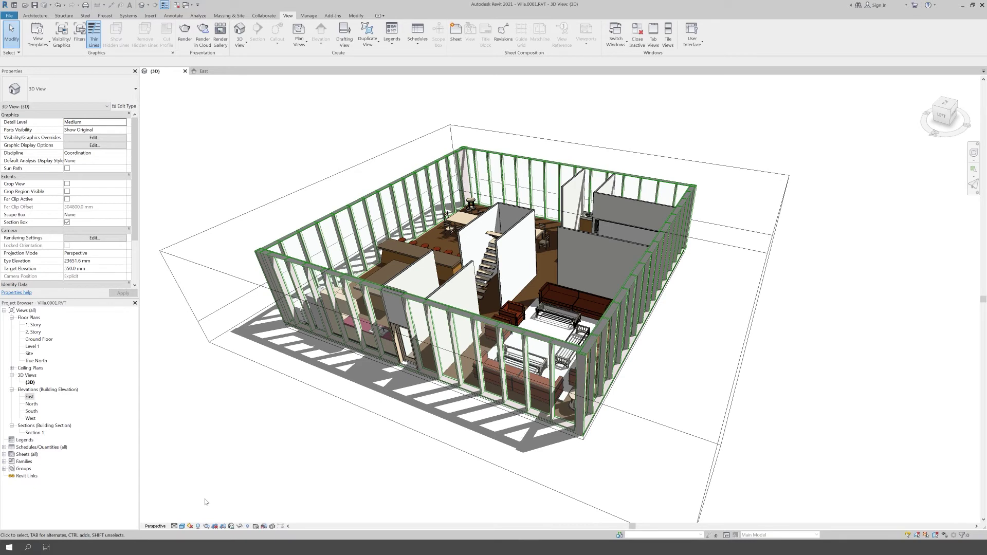
{"action": "left_click", "coordinate": [180, 526]}
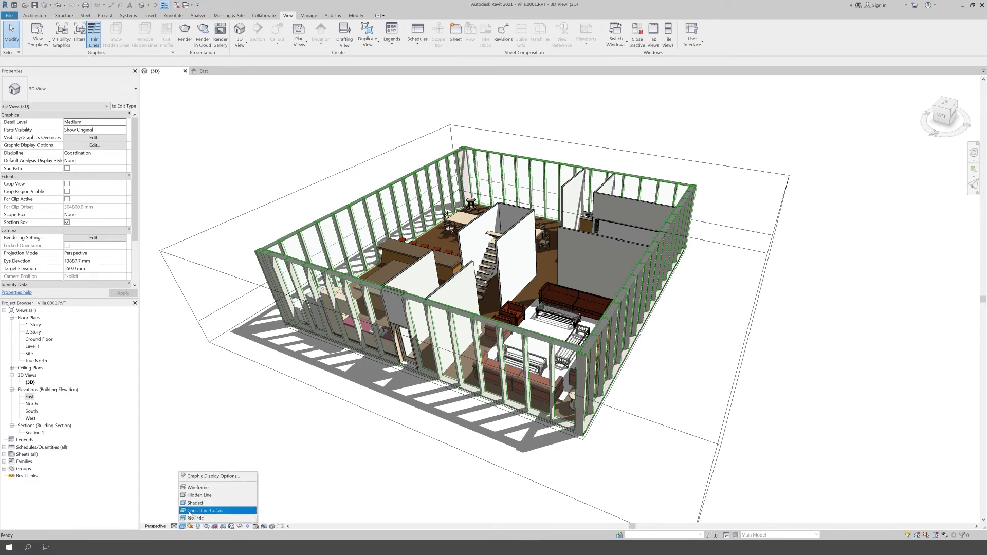
Step: Try Consistent Colors, then Hidden Line, and orbit the model to a lower angle
{"action": "left_click", "coordinate": [201, 510]}
{"action": "left_click", "coordinate": [182, 526]}
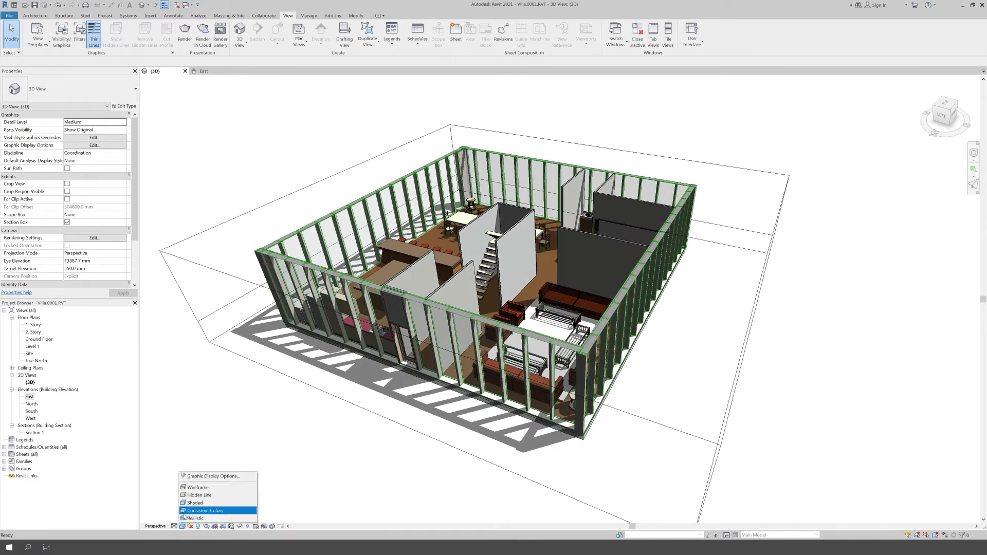
{"action": "left_click", "coordinate": [193, 495]}
{"action": "middle_click_drag", "start_coordinate": [451, 473], "coordinate": [493, 463], "text": "shift"}
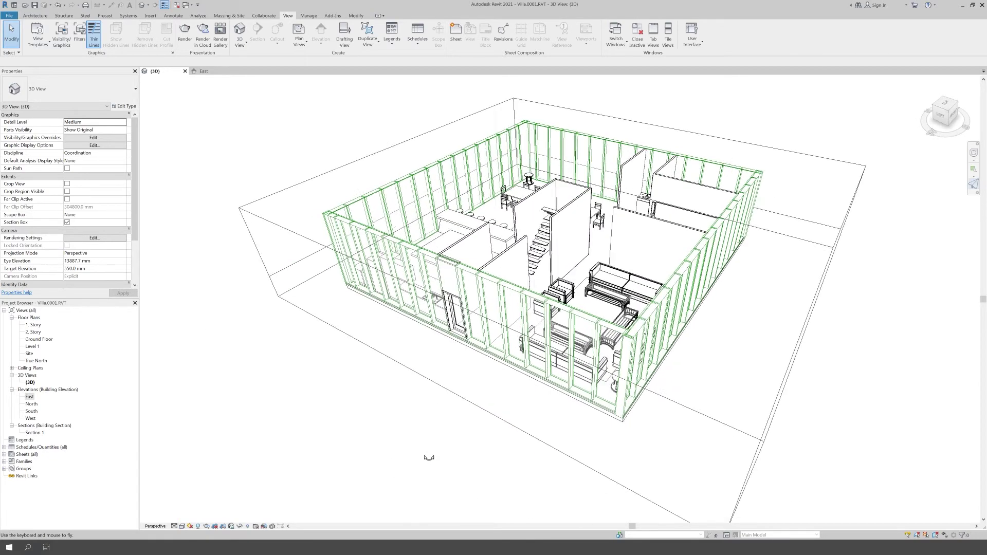
{"action": "scroll", "coordinate": [519, 519], "scroll_direction": "down", "scroll_amount": 3}
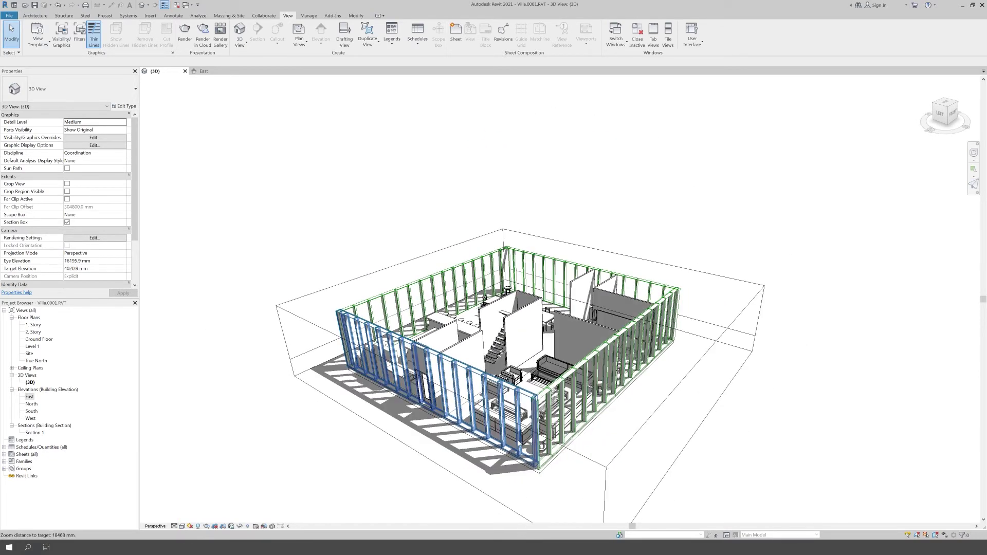
{"action": "scroll", "coordinate": [519, 442], "scroll_direction": "up", "scroll_amount": 2}
Step: Return to Consistent Colors, pan the model higher and switch the view to orthographic
{"action": "left_click", "coordinate": [182, 525]}
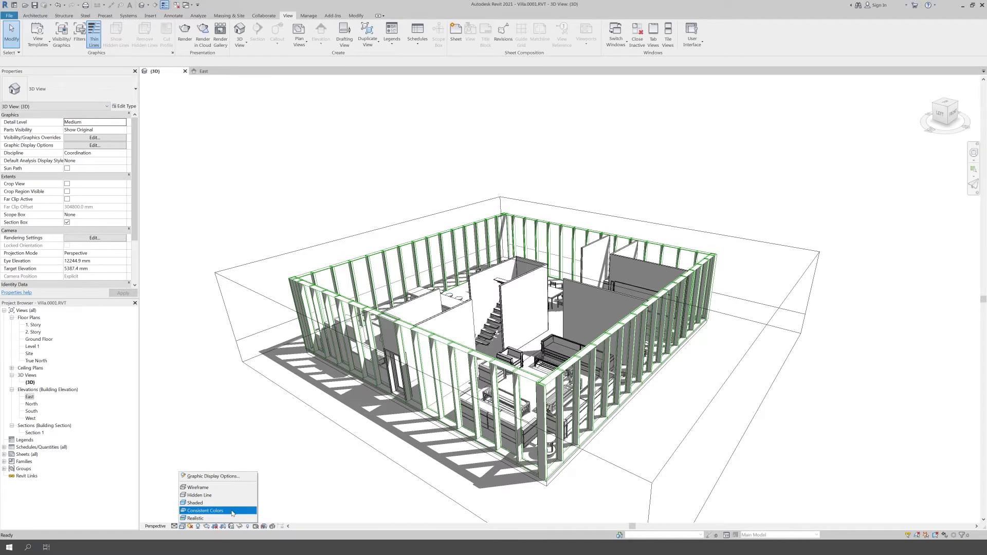
{"action": "left_click", "coordinate": [232, 513]}
{"action": "mouse_move", "coordinate": [296, 401]}
{"action": "middle_mouse_down"}
{"action": "mouse_move", "coordinate": [312, 441]}
{"action": "mouse_move", "coordinate": [360, 360]}
{"action": "middle_mouse_up"}
{"action": "scroll", "coordinate": [918, 75], "scroll_direction": "down", "scroll_amount": 2}
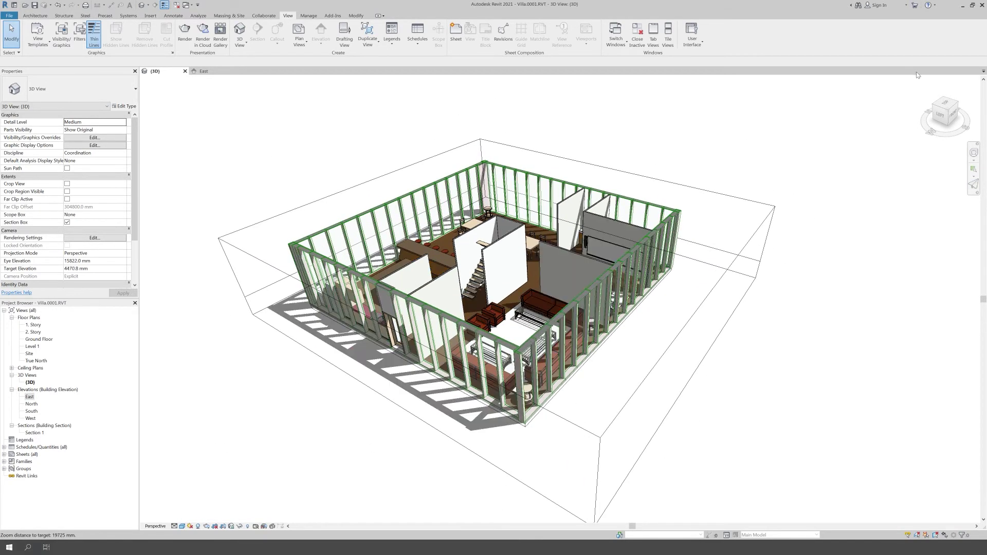
{"action": "right_click", "coordinate": [974, 130]}
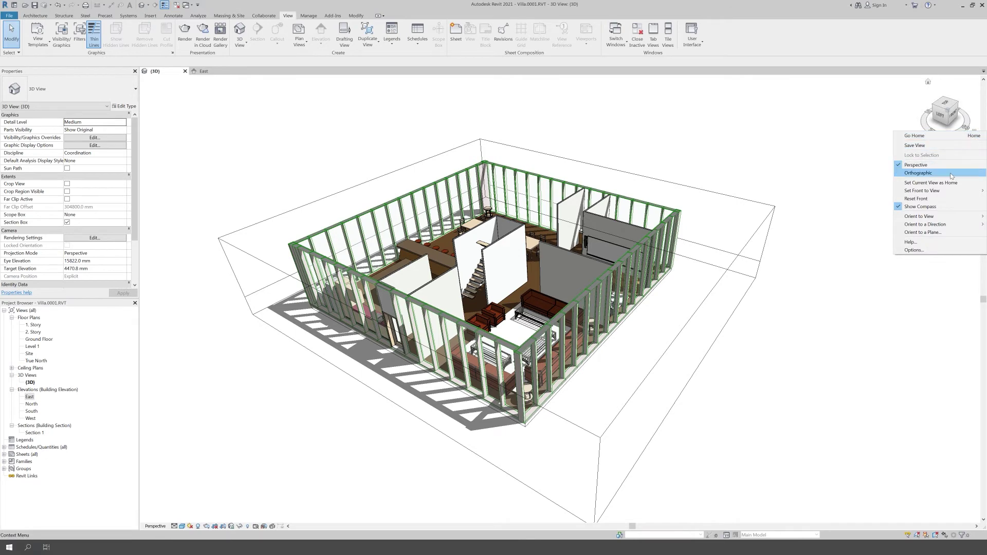
{"action": "left_click", "coordinate": [920, 172]}
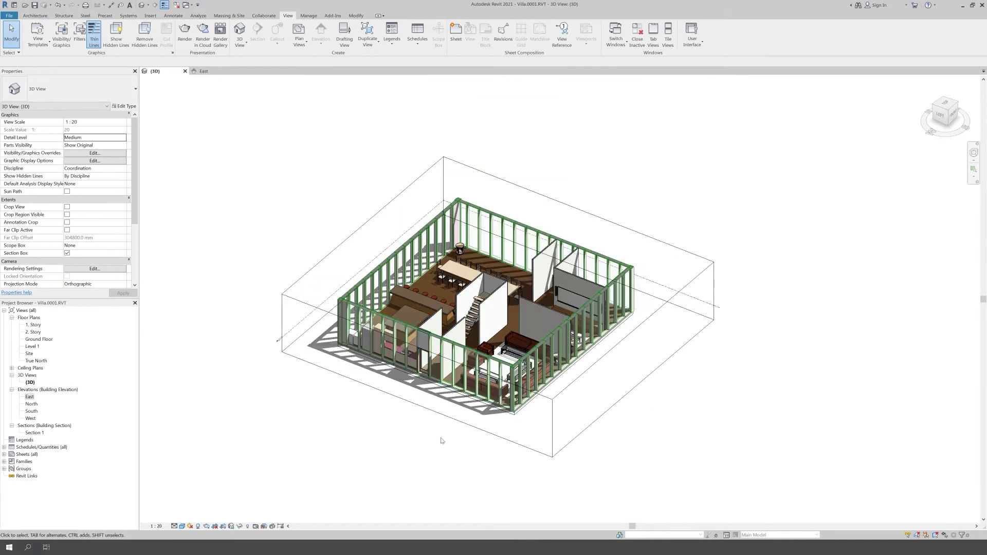
{"action": "left_click", "coordinate": [182, 526]}
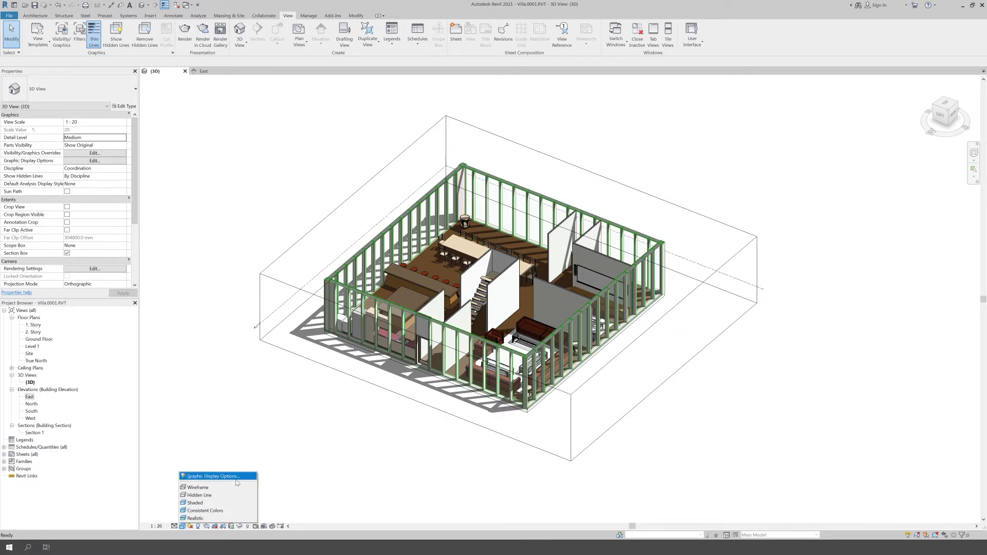
Step: Turn on smooth-line anti-aliasing and make the model partly transparent in Graphic Display Options
{"action": "left_click", "coordinate": [236, 477]}
{"action": "left_click", "coordinate": [302, 149]}
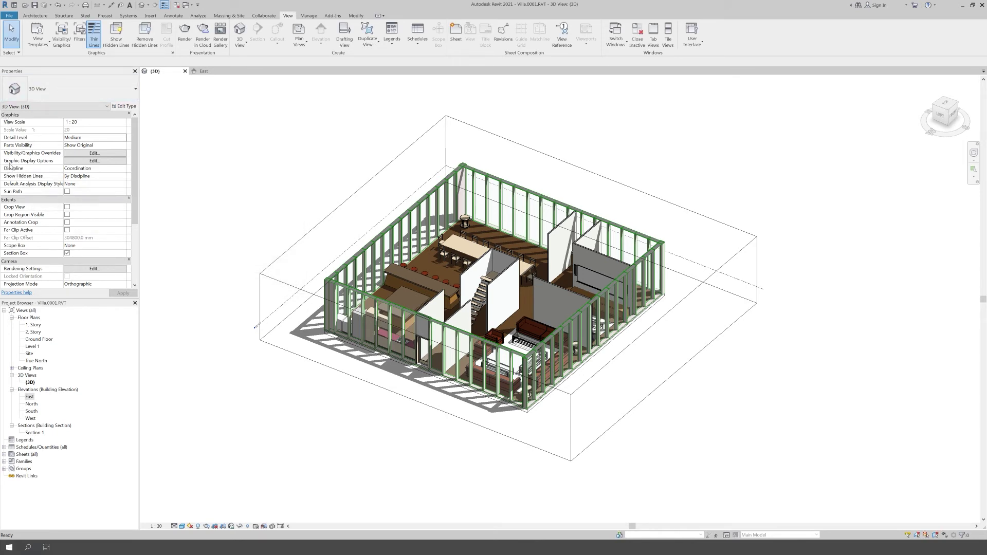
{"action": "left_click", "coordinate": [91, 162]}
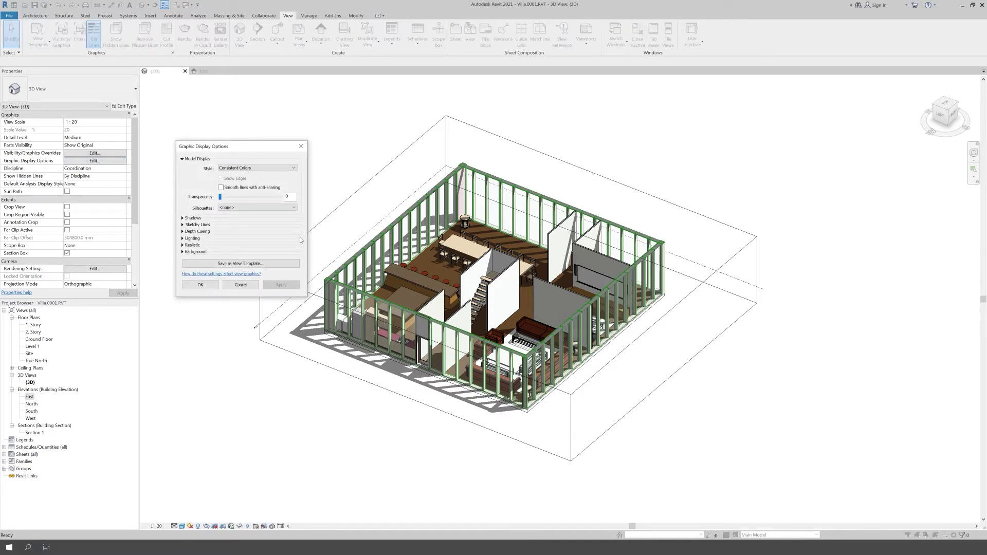
{"action": "left_click", "coordinate": [221, 187]}
{"action": "left_click_drag", "start_coordinate": [220, 197], "coordinate": [243, 197]}
{"action": "left_click", "coordinate": [200, 285]}
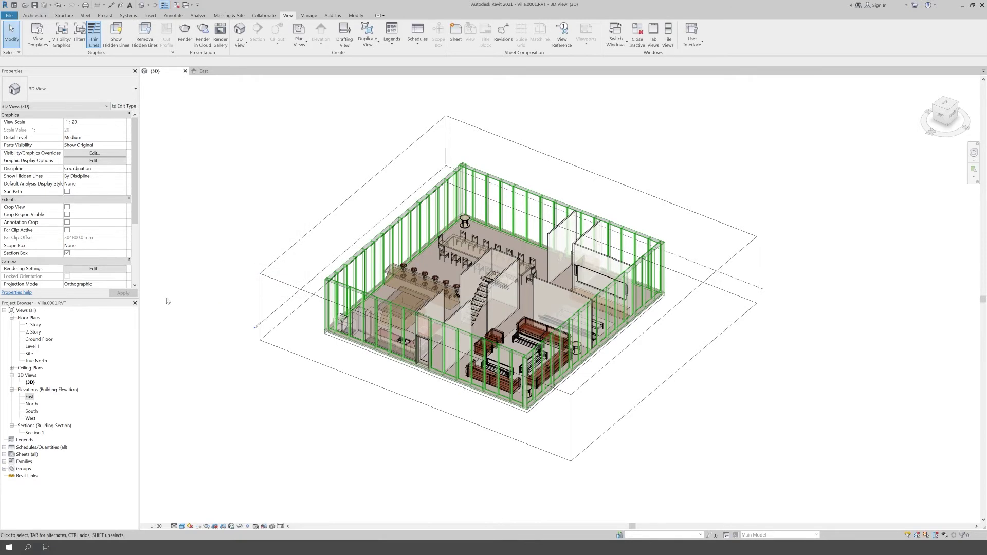
Step: Reset model transparency to 0 and switch the style to Shaded without edges
{"action": "left_click", "coordinate": [204, 527]}
{"action": "left_click", "coordinate": [145, 117]}
{"action": "left_click", "coordinate": [85, 161]}
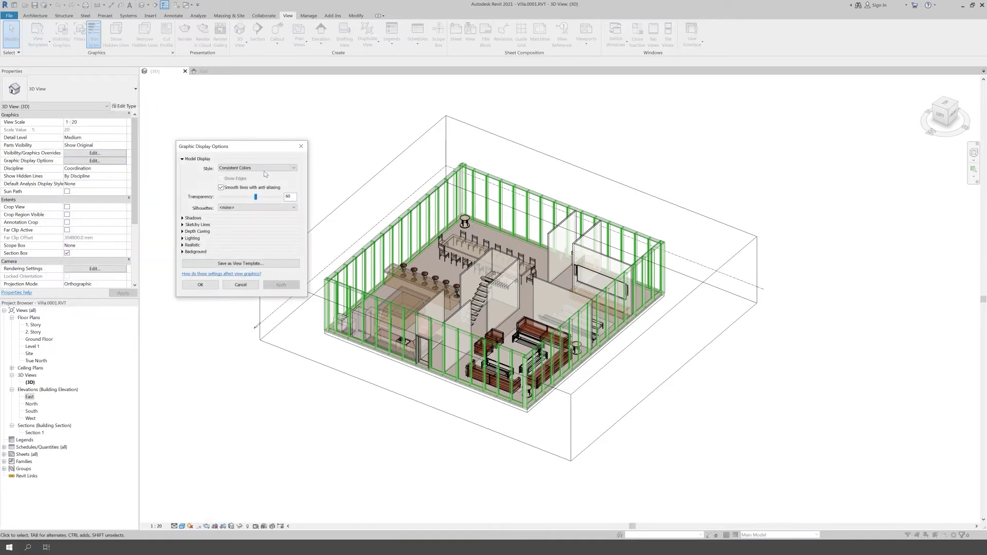
{"action": "left_click_drag", "start_coordinate": [242, 195], "coordinate": [209, 196]}
{"action": "left_click", "coordinate": [245, 169]}
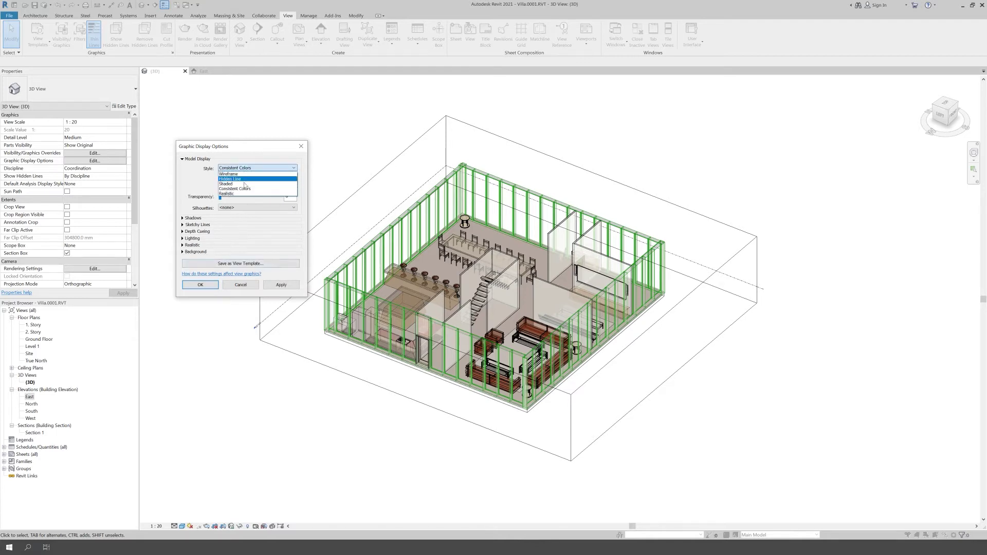
{"action": "left_click", "coordinate": [230, 183]}
{"action": "left_click", "coordinate": [221, 187]}
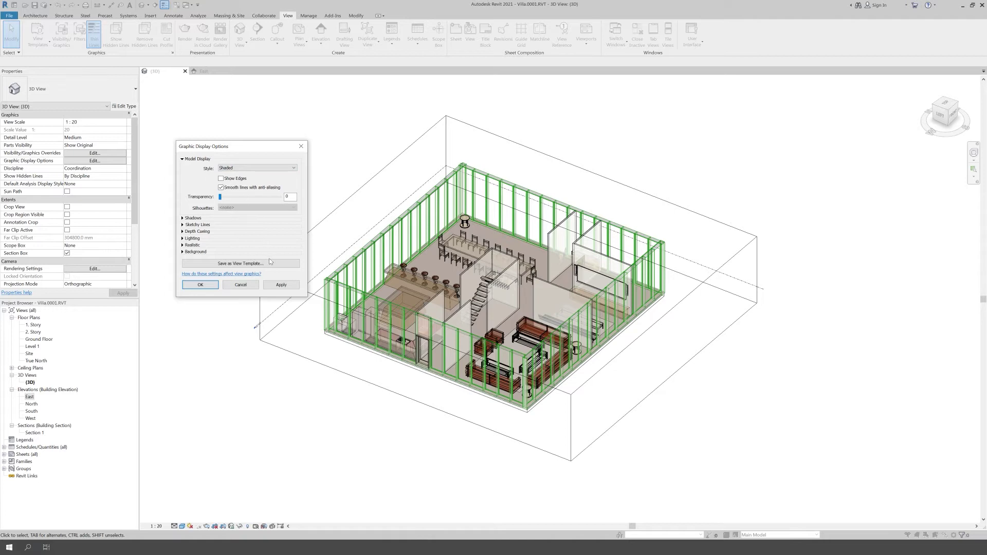
{"action": "left_click", "coordinate": [282, 286]}
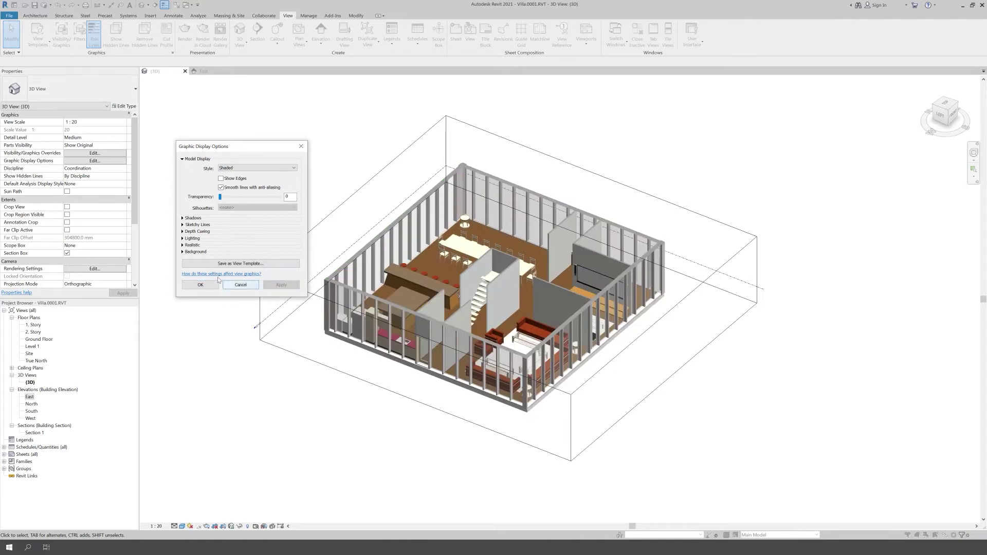
Step: Enable Cast Shadows with ambient light 45 and sun intensity 25
{"action": "left_click", "coordinate": [183, 219]}
{"action": "left_click", "coordinate": [221, 224]}
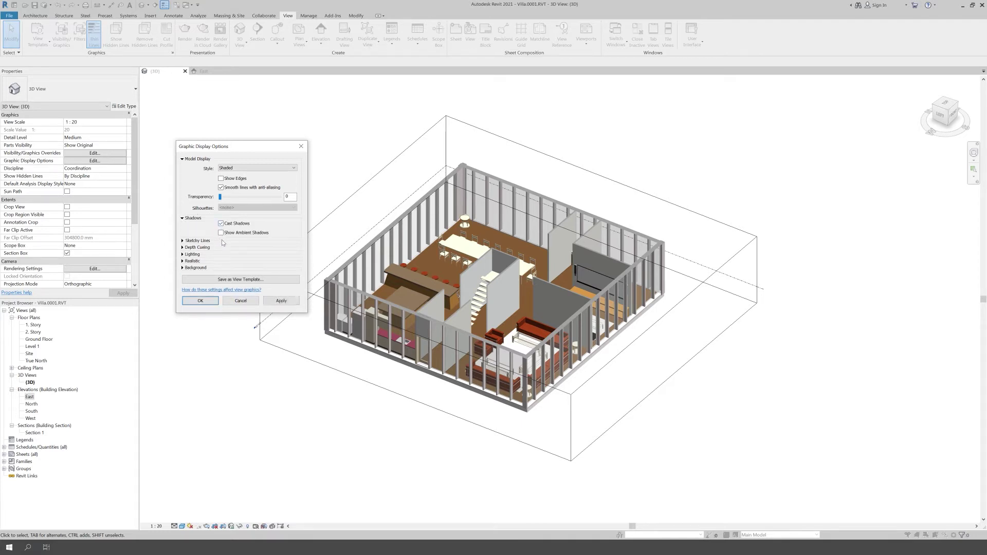
{"action": "left_click", "coordinate": [183, 255]}
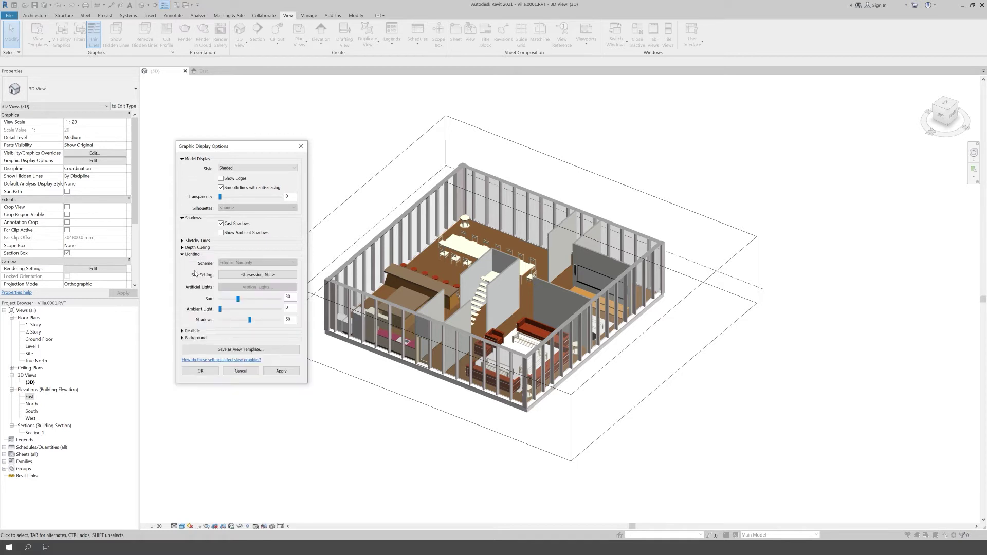
{"action": "left_click_drag", "start_coordinate": [220, 309], "coordinate": [237, 310]}
{"action": "left_click", "coordinate": [282, 371]}
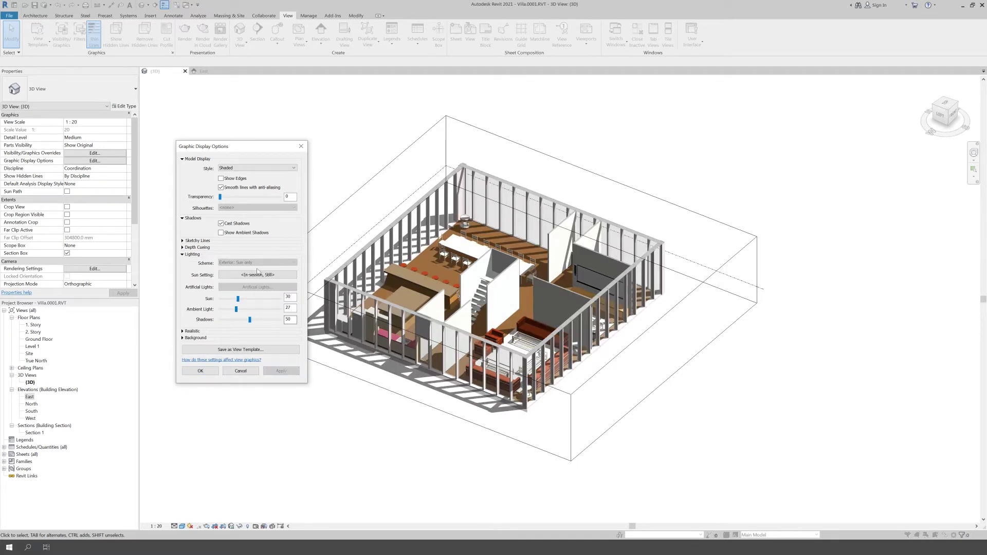
{"action": "left_click_drag", "start_coordinate": [237, 309], "coordinate": [247, 311]}
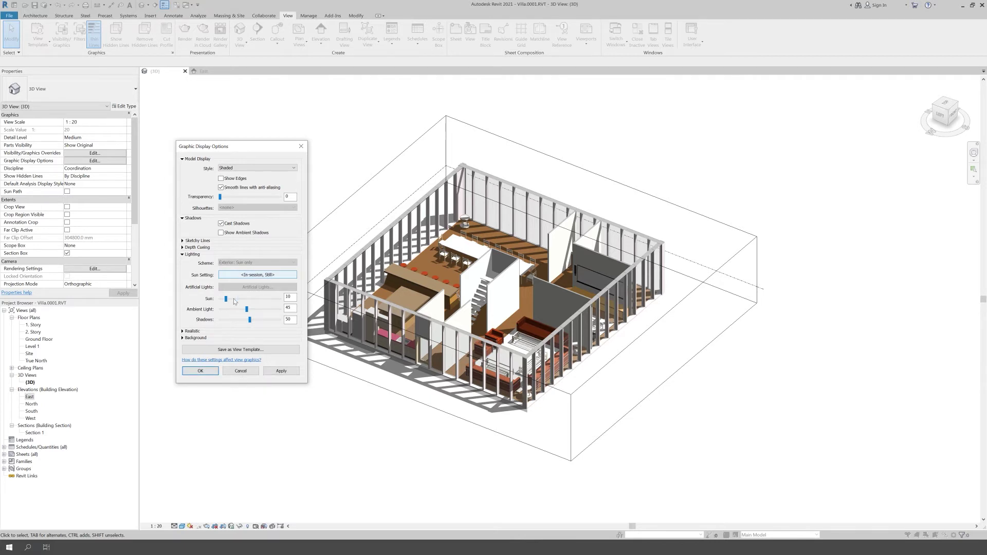
{"action": "left_click", "coordinate": [282, 372]}
{"action": "left_click_drag", "start_coordinate": [231, 300], "coordinate": [235, 300]}
{"action": "left_click", "coordinate": [281, 370]}
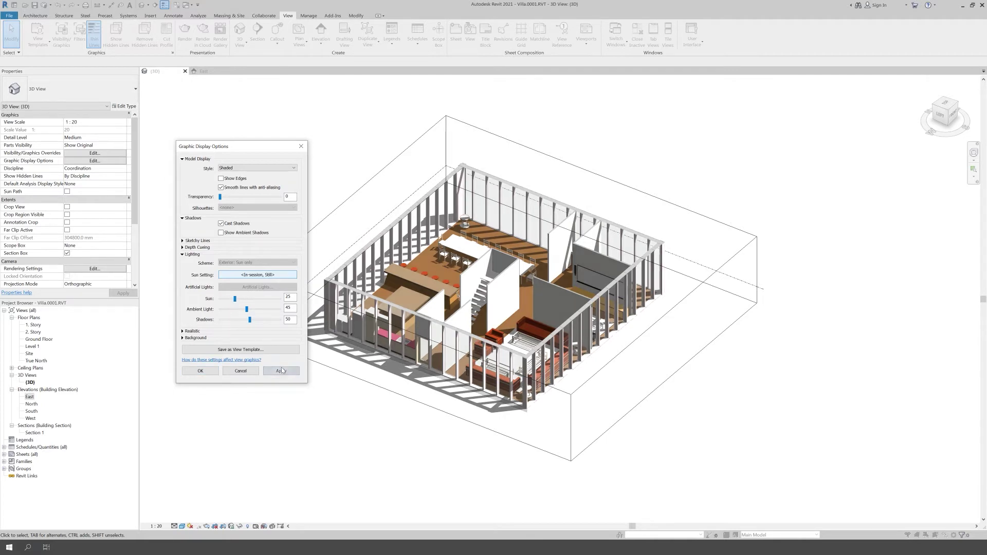
Step: Test Hidden Line with sketchy lines at extension 1, then reselect Shaded
{"action": "left_click", "coordinate": [182, 241]}
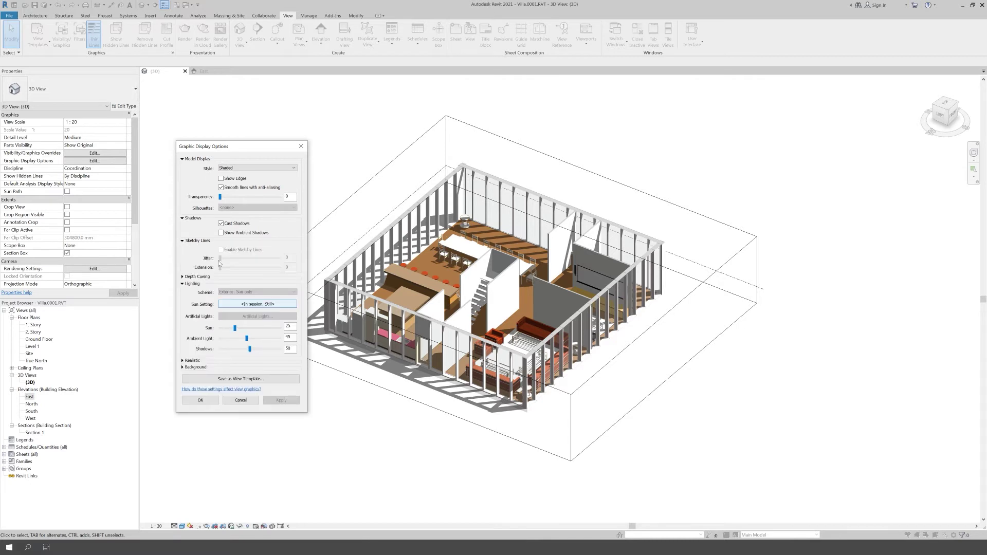
{"action": "left_click", "coordinate": [257, 167]}
{"action": "left_click", "coordinate": [231, 180]}
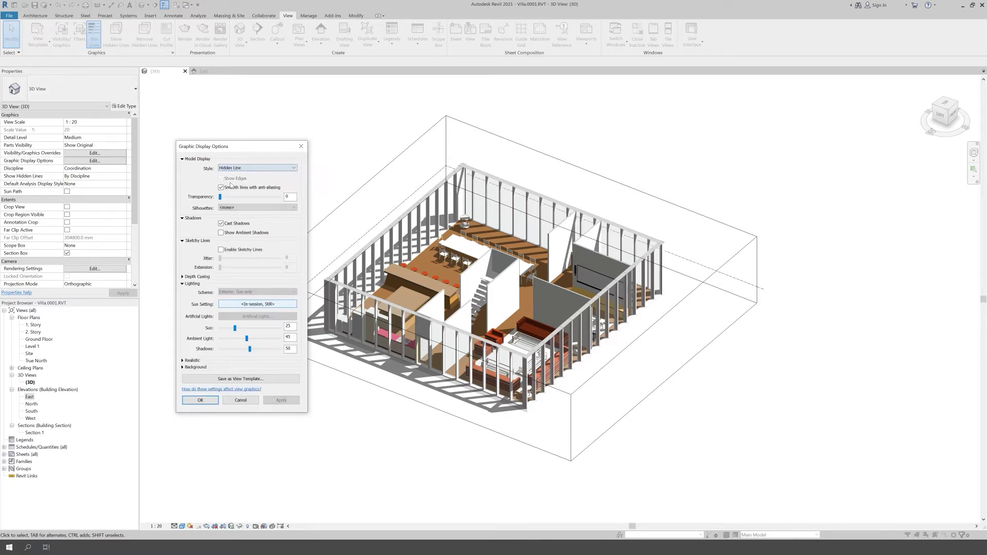
{"action": "left_click", "coordinate": [221, 250]}
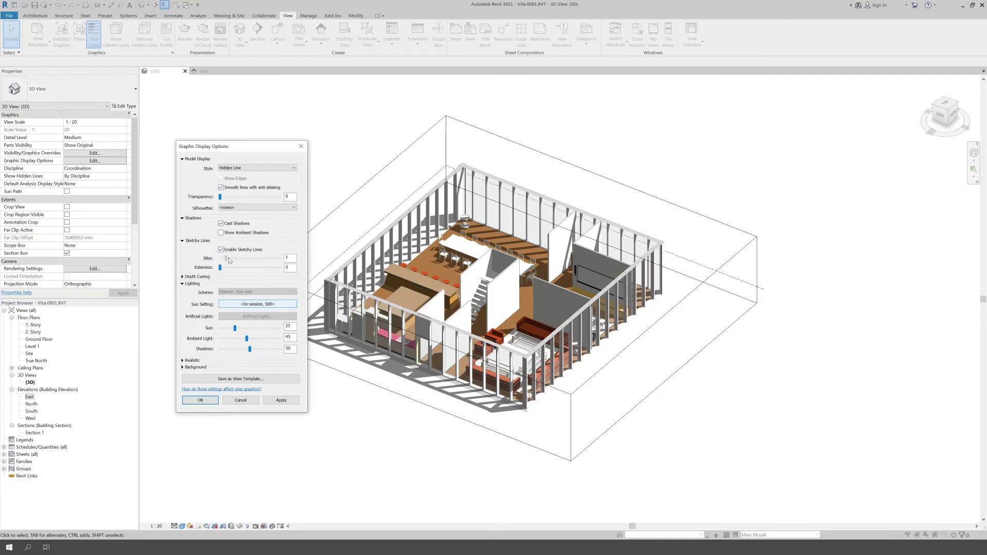
{"action": "left_click_drag", "start_coordinate": [220, 268], "coordinate": [225, 271]}
{"action": "left_click", "coordinate": [281, 400]}
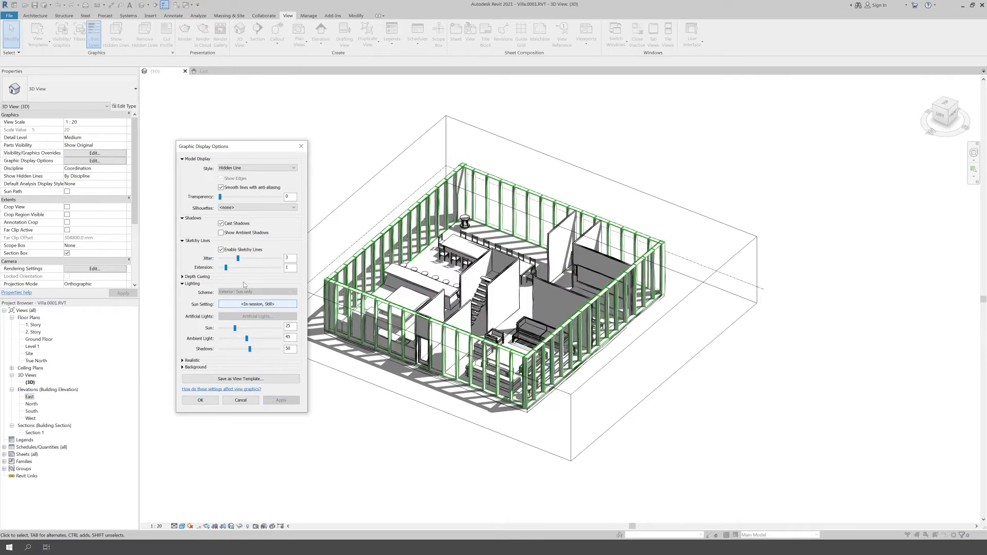
{"action": "left_click", "coordinate": [248, 168]}
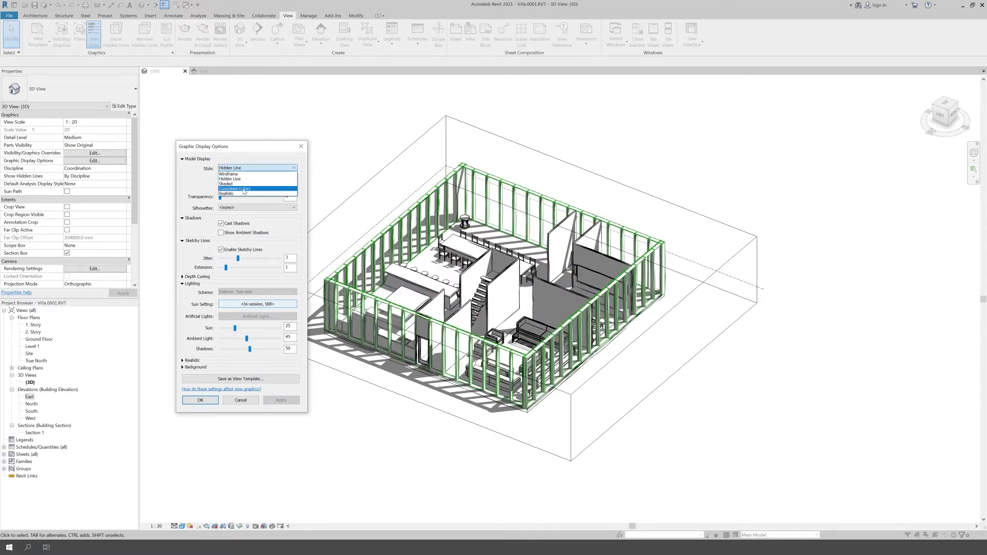
{"action": "left_click", "coordinate": [239, 184]}
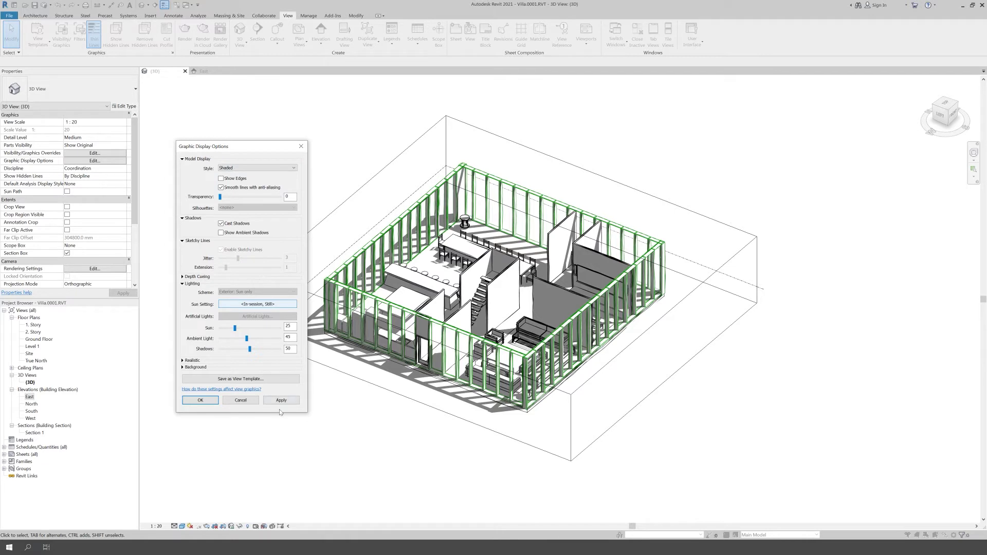
Step: Try Consistent Colors with sketchy lines off and darken the shadows to 65
{"action": "left_click", "coordinate": [278, 401]}
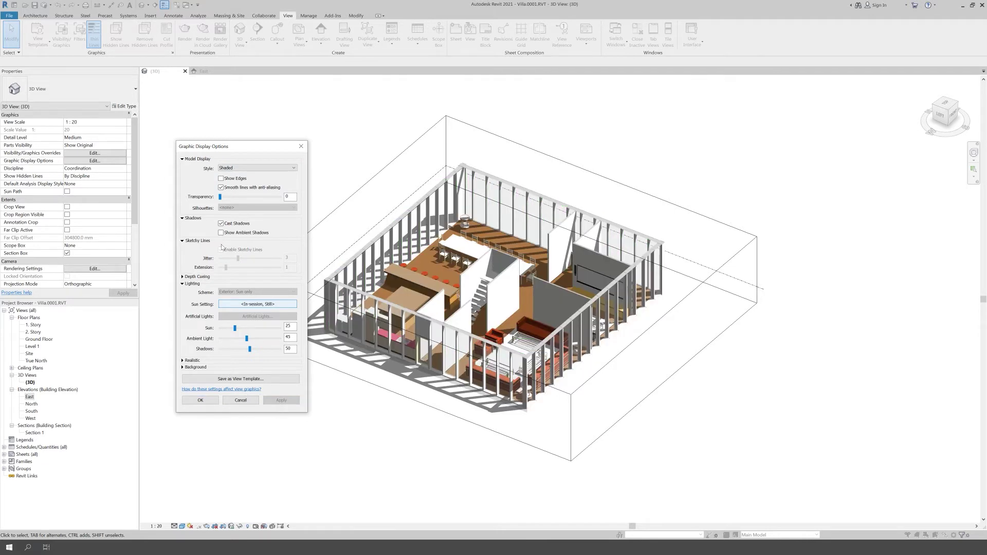
{"action": "left_click", "coordinate": [232, 168]}
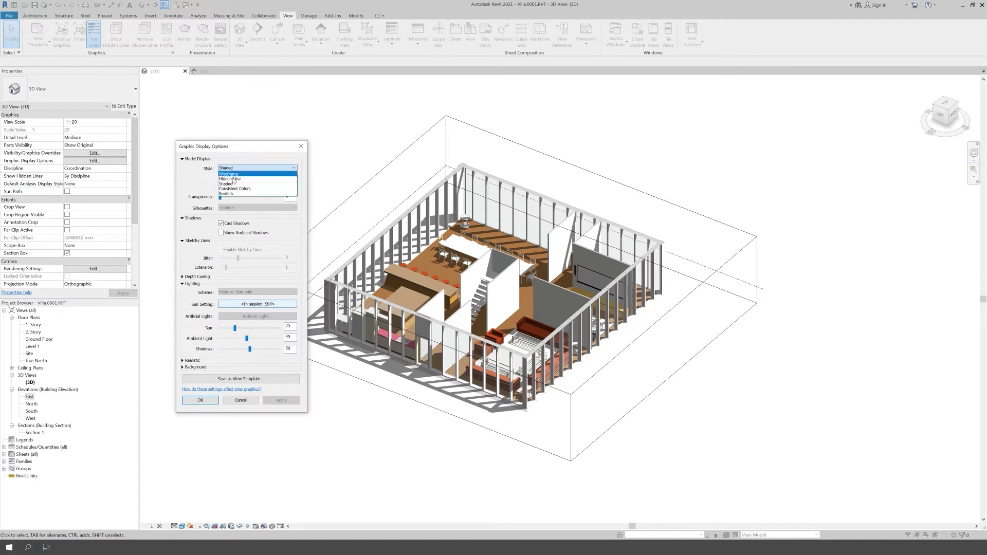
{"action": "left_click", "coordinate": [233, 189]}
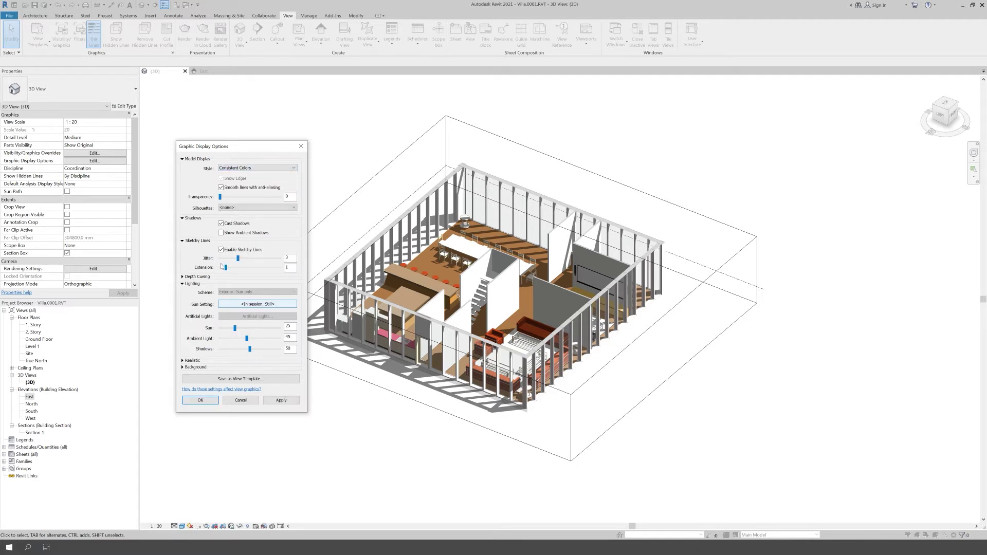
{"action": "left_click", "coordinate": [220, 250]}
{"action": "left_click_drag", "start_coordinate": [250, 350], "coordinate": [236, 349]}
{"action": "left_click", "coordinate": [280, 400]}
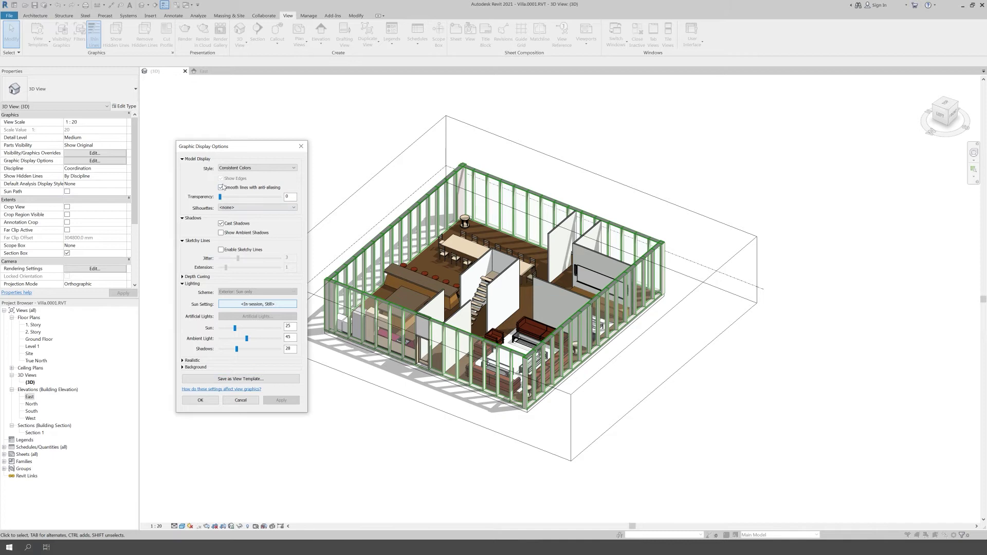
{"action": "left_click_drag", "start_coordinate": [237, 348], "coordinate": [254, 349]}
{"action": "left_click", "coordinate": [286, 401]}
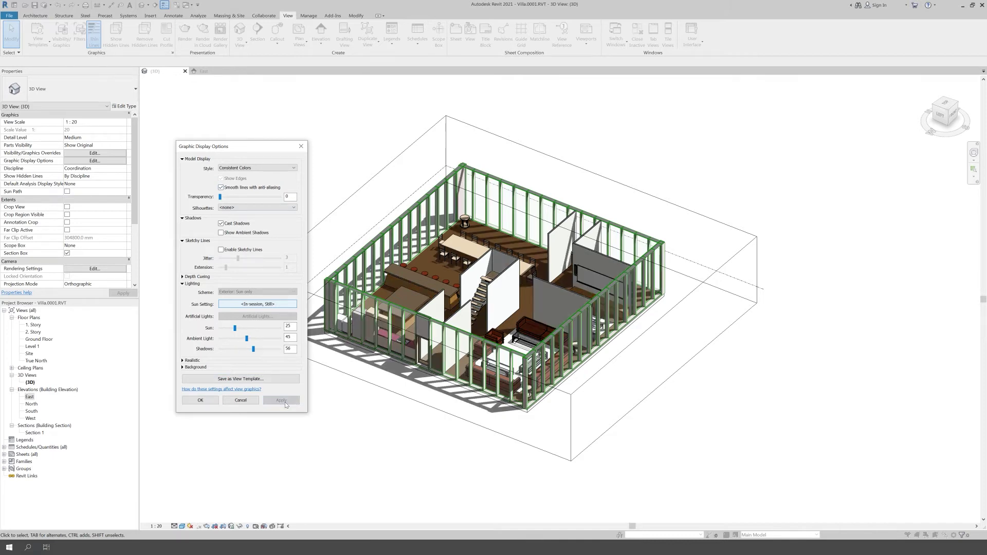
{"action": "left_click_drag", "start_coordinate": [254, 349], "coordinate": [260, 354]}
{"action": "left_click", "coordinate": [269, 401]}
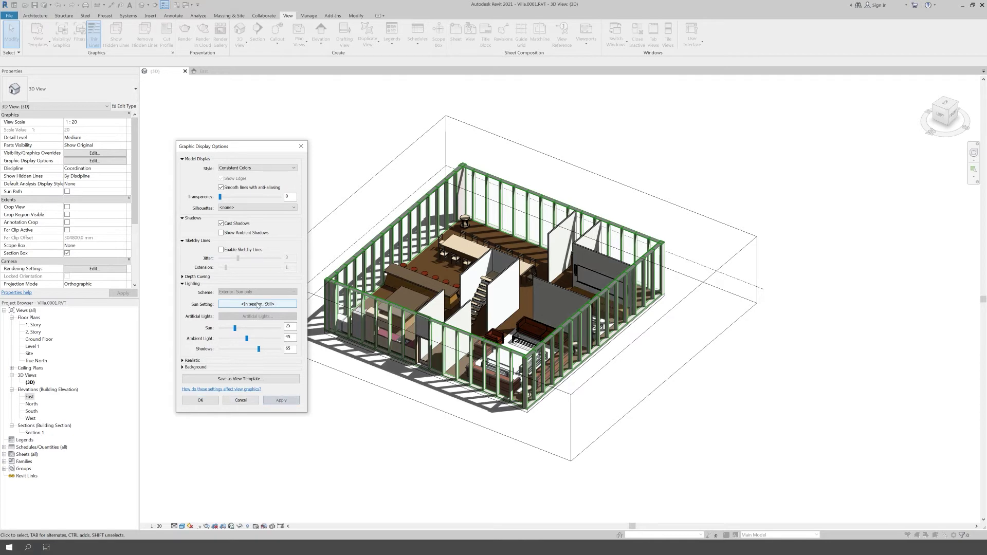
Step: Return the style to Shaded with edges hidden and confirm the display settings
{"action": "left_click", "coordinate": [247, 167]}
{"action": "left_click", "coordinate": [229, 186]}
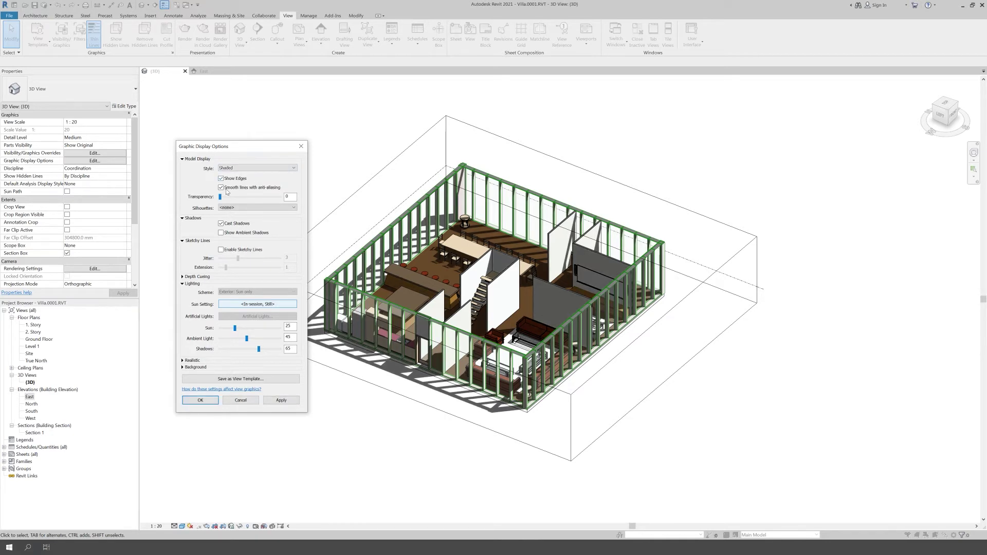
{"action": "left_click", "coordinate": [281, 400]}
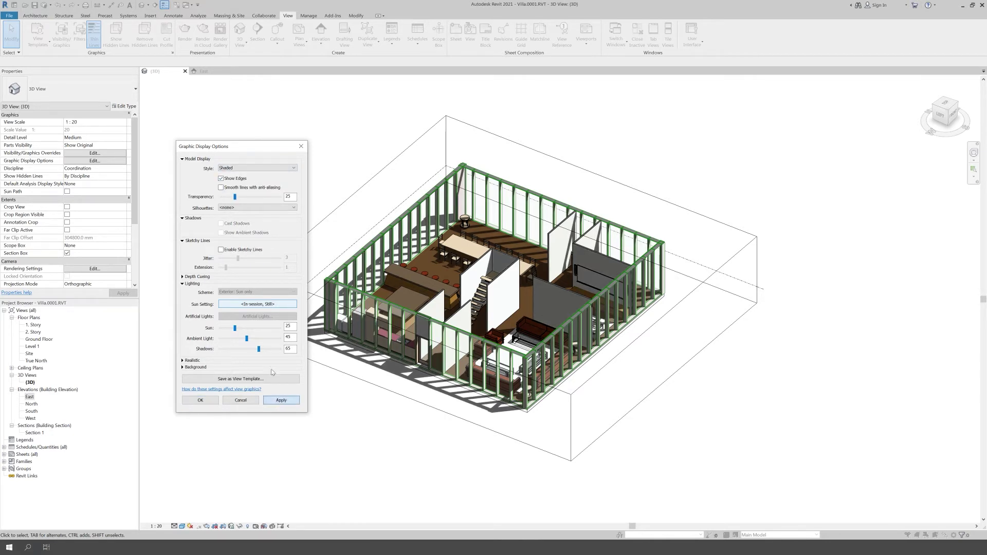
{"action": "left_click", "coordinate": [221, 187]}
{"action": "left_click", "coordinate": [281, 400]}
{"action": "left_click", "coordinate": [221, 178]}
{"action": "left_click", "coordinate": [281, 400]}
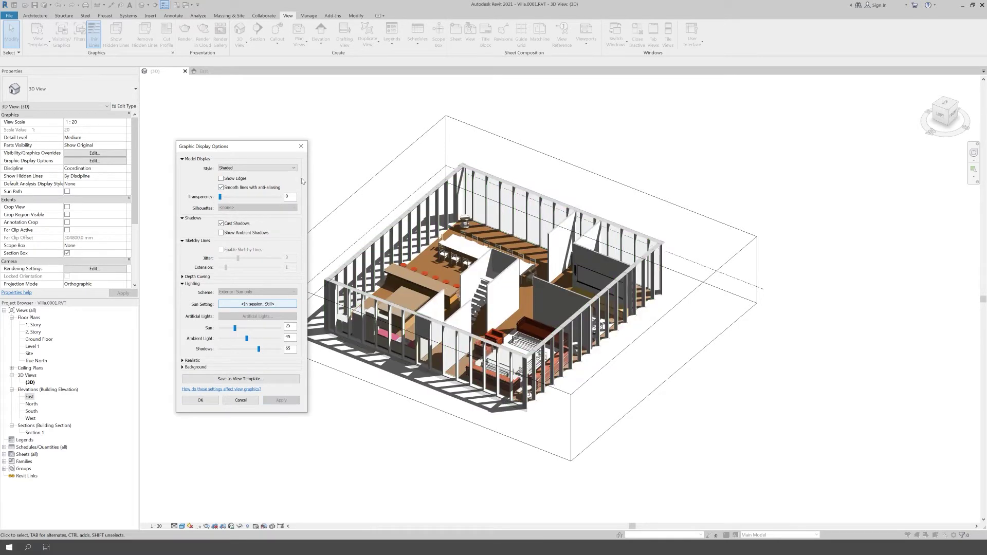
{"action": "left_click", "coordinate": [210, 401]}
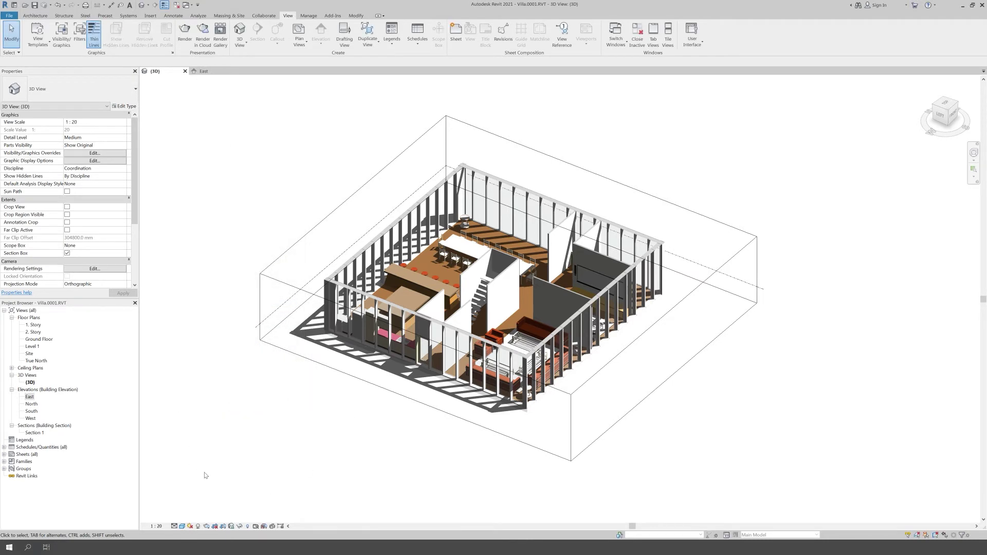
Step: In Rendering settings keep Draft quality and Exterior: Sun only lighting, and choose Image background style
{"action": "key", "text": "r"}
{"action": "key", "text": "r"}
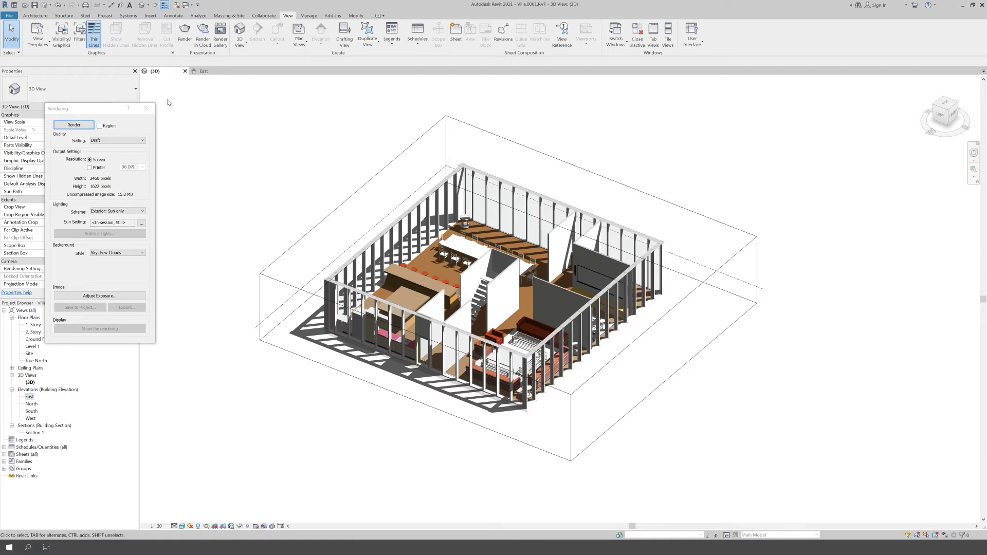
{"action": "left_click", "coordinate": [146, 108]}
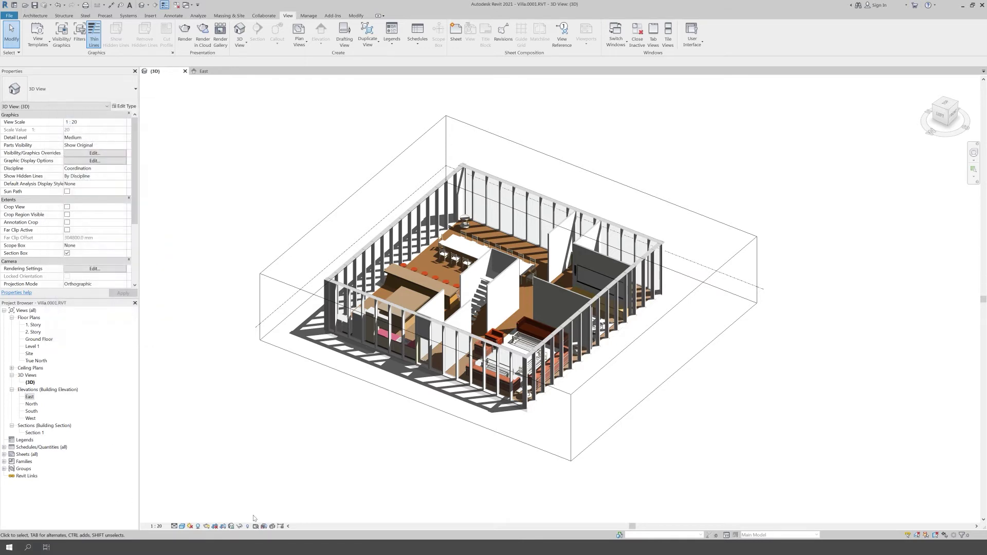
{"action": "left_click", "coordinate": [207, 527]}
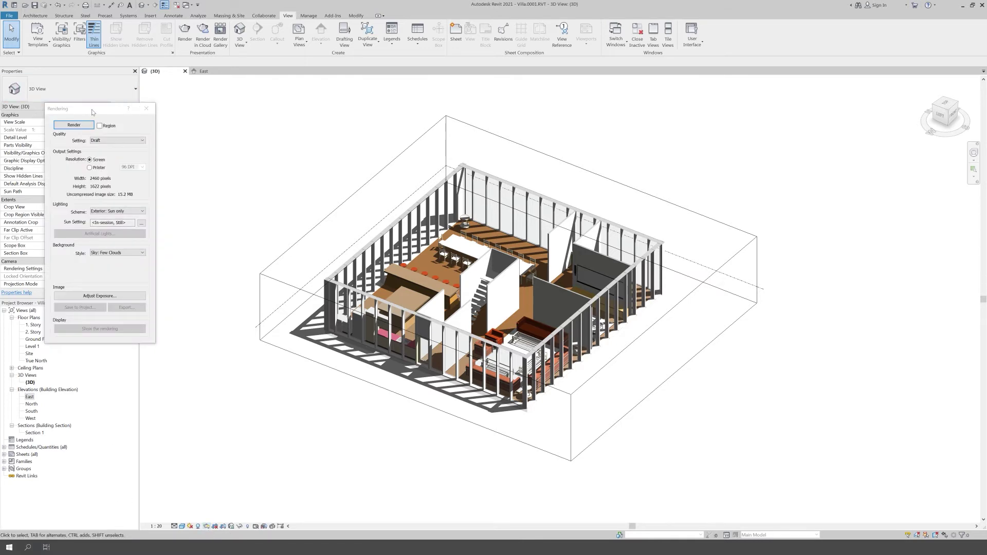
{"action": "left_click", "coordinate": [103, 130]}
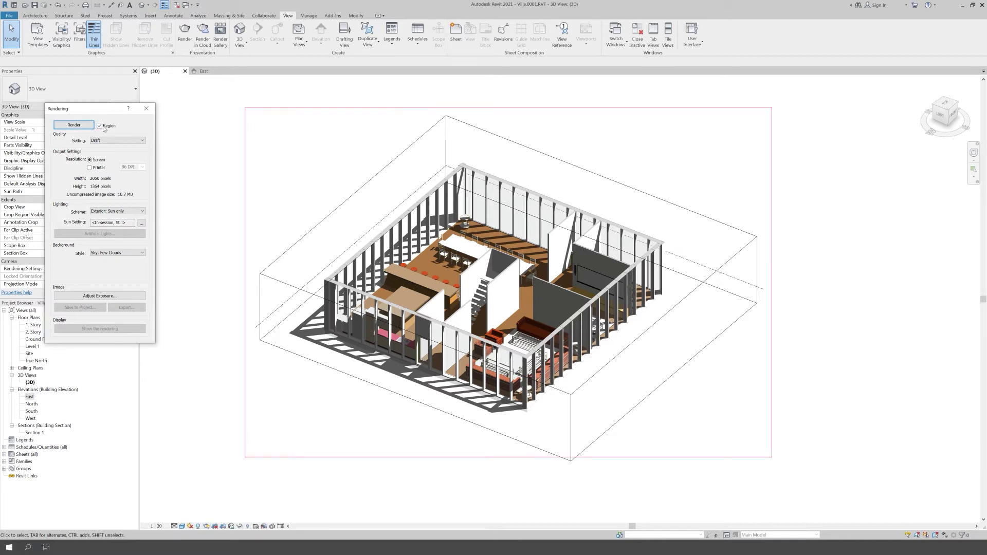
{"action": "left_click", "coordinate": [128, 140]}
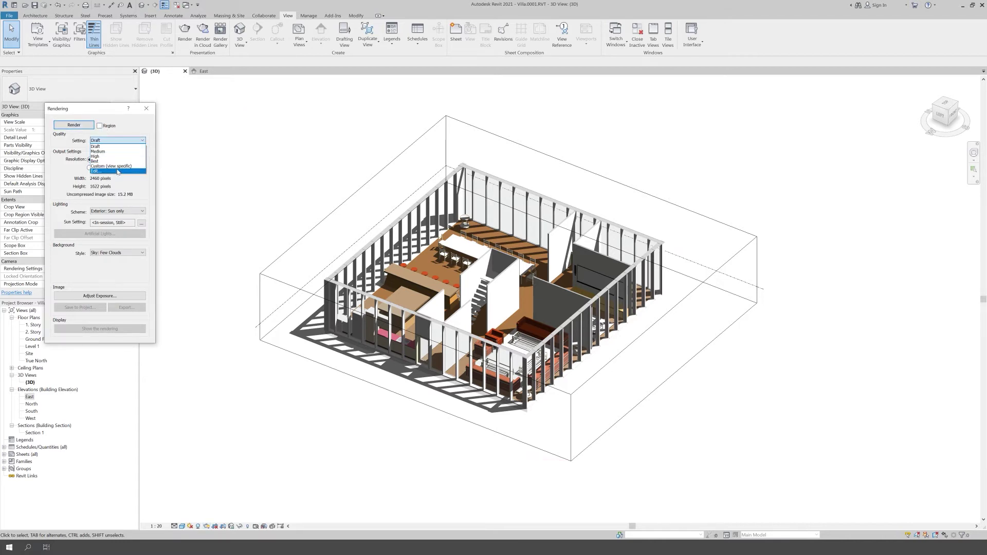
{"action": "left_click", "coordinate": [127, 147]}
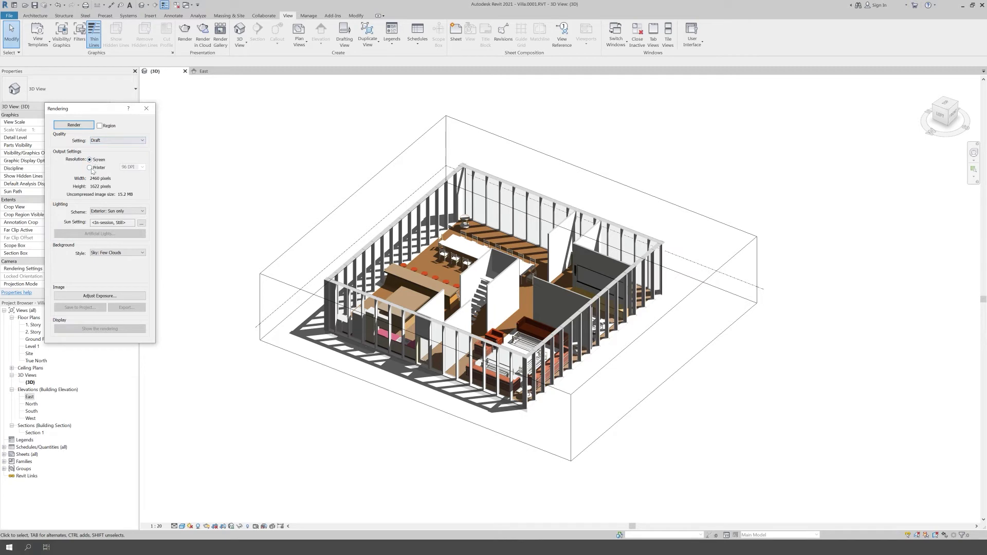
{"action": "left_click", "coordinate": [132, 212]}
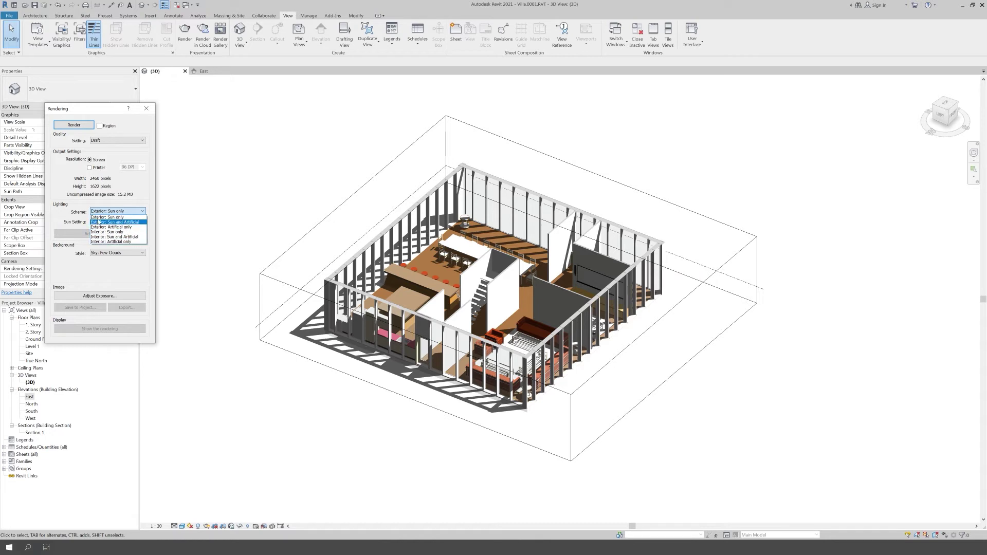
{"action": "left_click", "coordinate": [131, 193]}
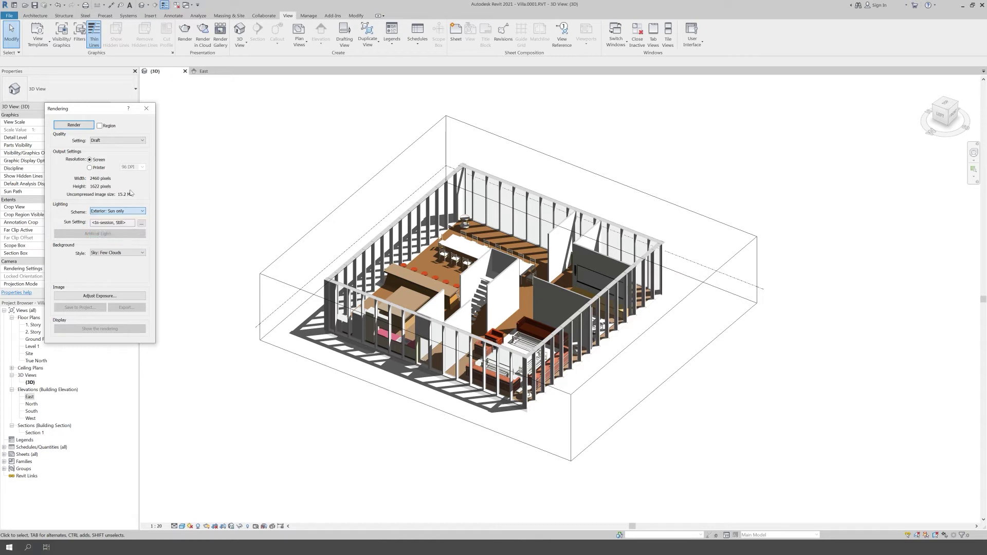
{"action": "left_click", "coordinate": [114, 252]}
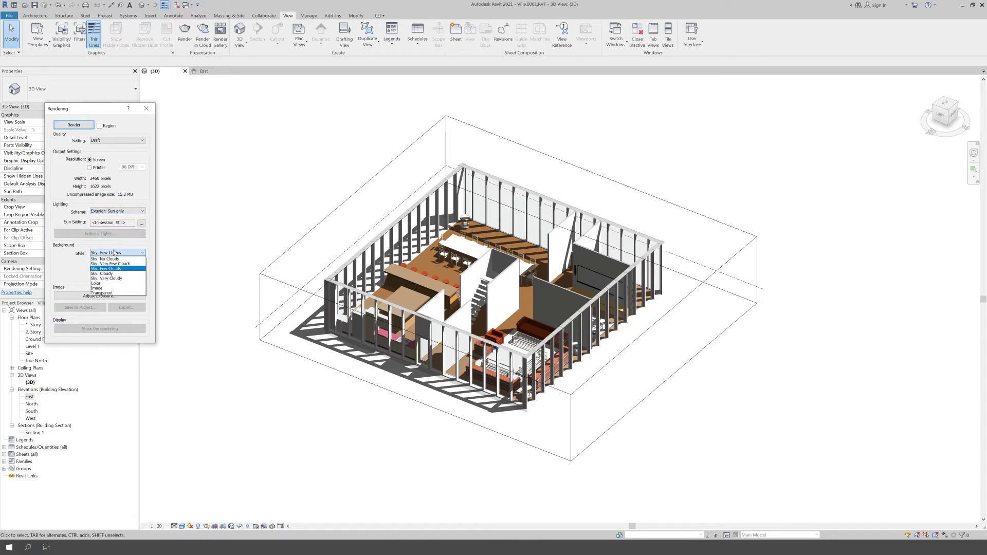
{"action": "left_click", "coordinate": [108, 289]}
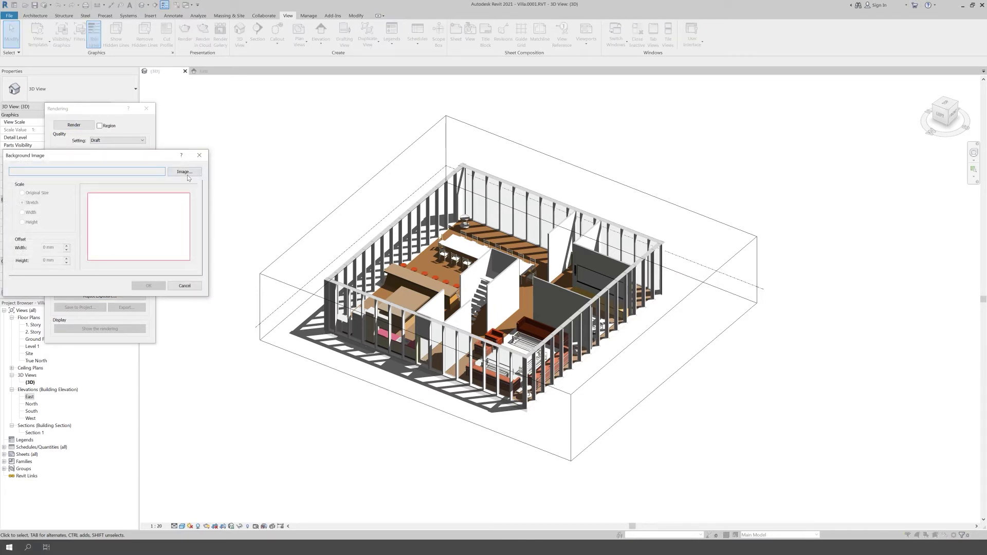
Step: After trying a near-white colour background, set the render background to Sky: No Clouds
{"action": "left_click", "coordinate": [199, 155]}
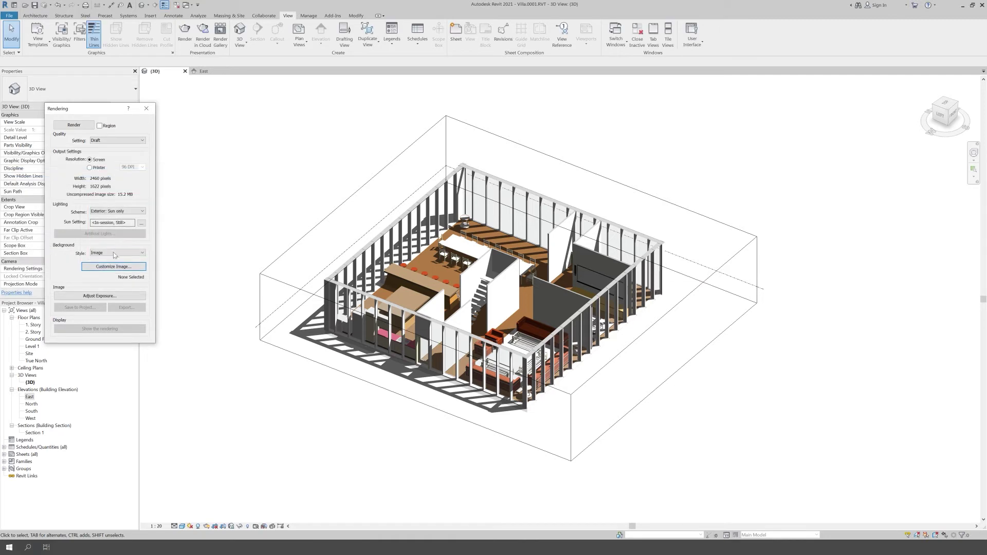
{"action": "left_click", "coordinate": [116, 253]}
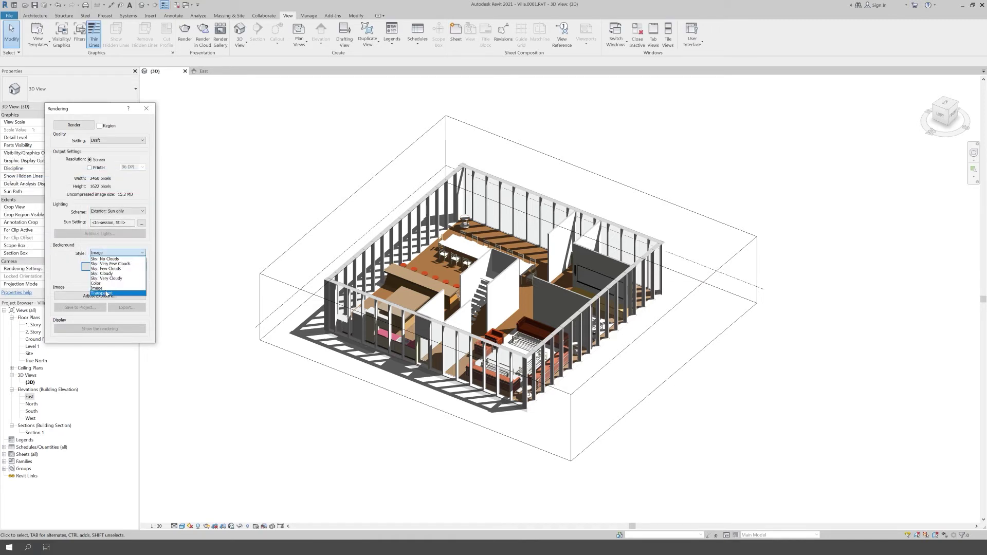
{"action": "left_click", "coordinate": [103, 283]}
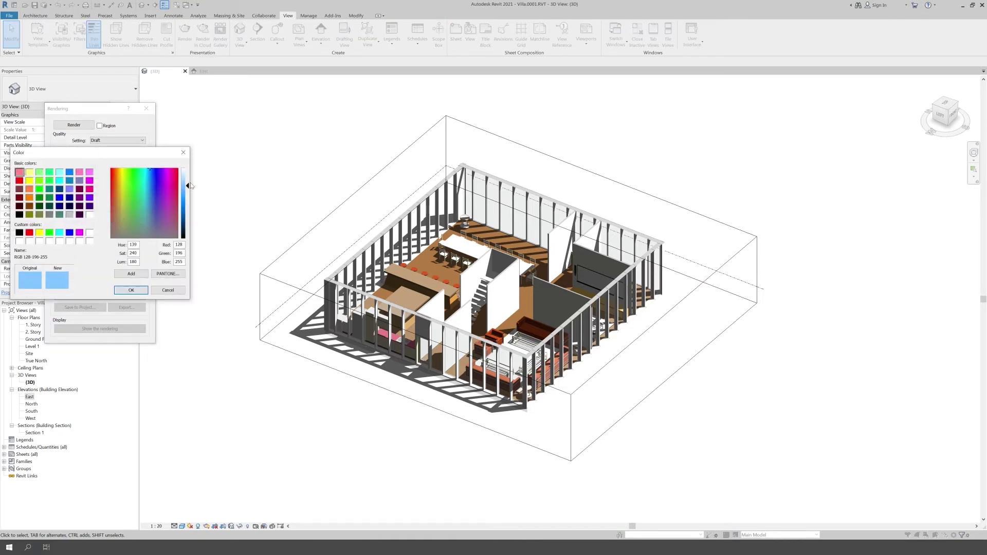
{"action": "mouse_move", "coordinate": [187, 188]}
{"action": "left_mouse_down"}
{"action": "mouse_move", "coordinate": [187, 173]}
{"action": "mouse_move", "coordinate": [190, 188]}
{"action": "left_mouse_up"}
{"action": "left_click", "coordinate": [131, 290]}
{"action": "left_click", "coordinate": [117, 252]}
{"action": "left_click", "coordinate": [111, 259]}
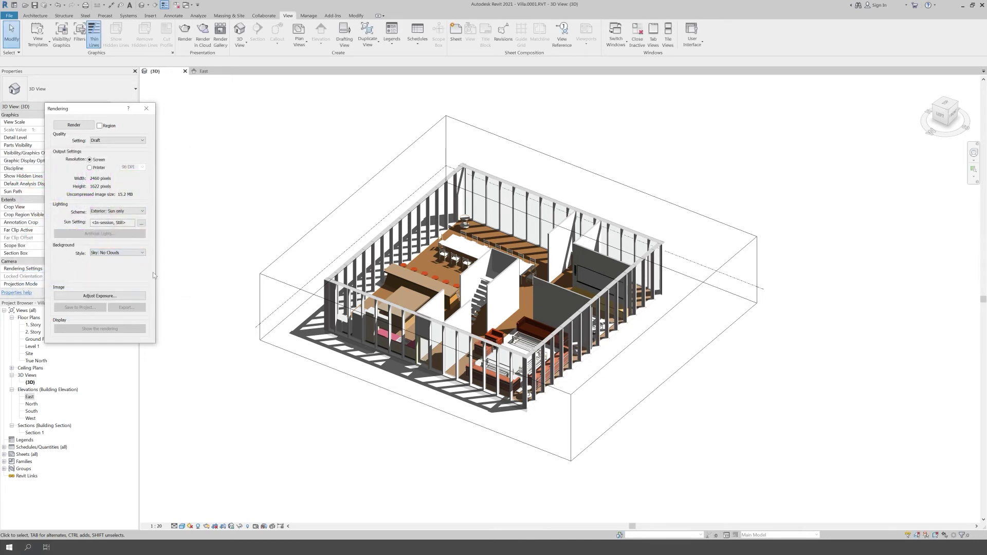
{"action": "left_click", "coordinate": [145, 108]}
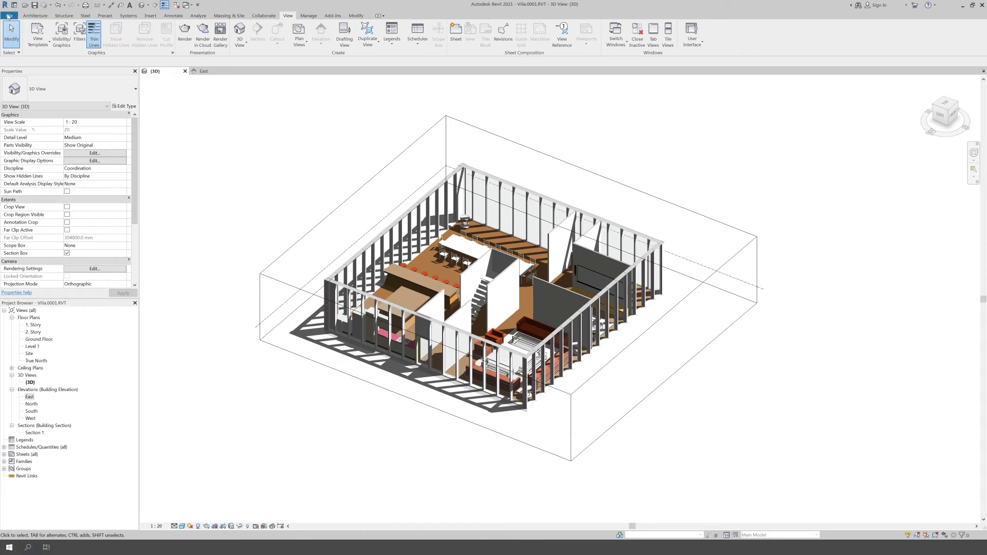
Step: Export the 3D view as a PNG image at 100% size with raster quality 300
{"action": "left_click", "coordinate": [12, 17]}
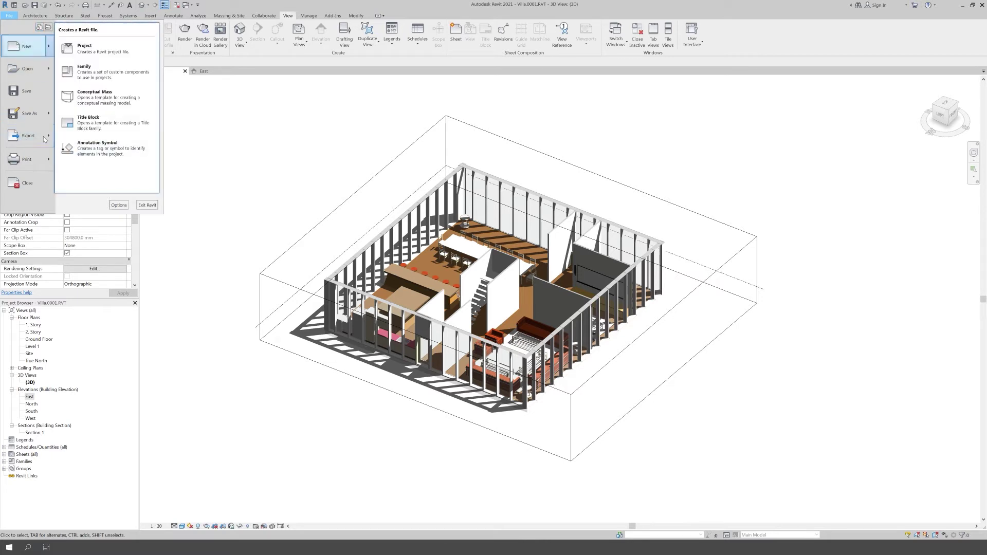
{"action": "mouse_move", "coordinate": [28, 135]}
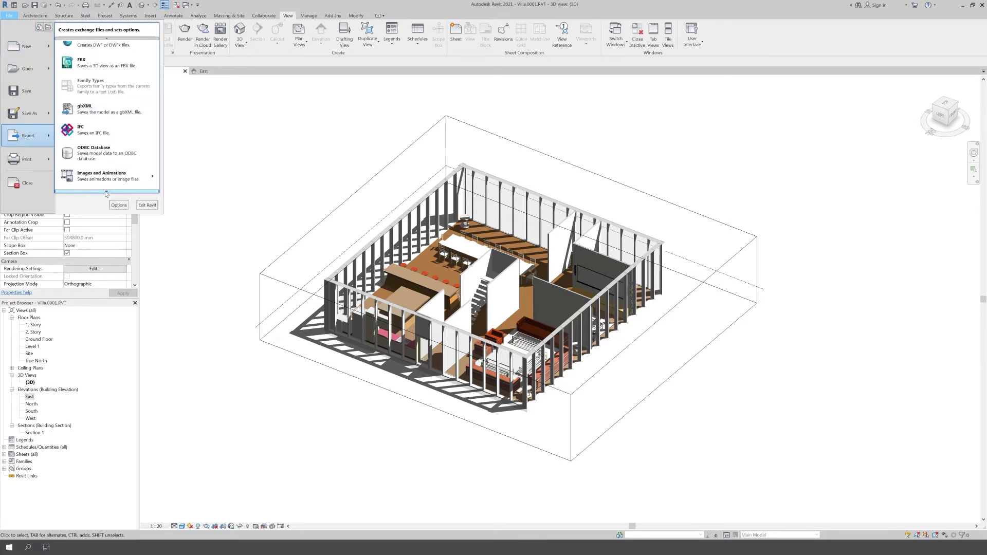
{"action": "mouse_move", "coordinate": [108, 139]}
{"action": "left_click", "coordinate": [179, 158]}
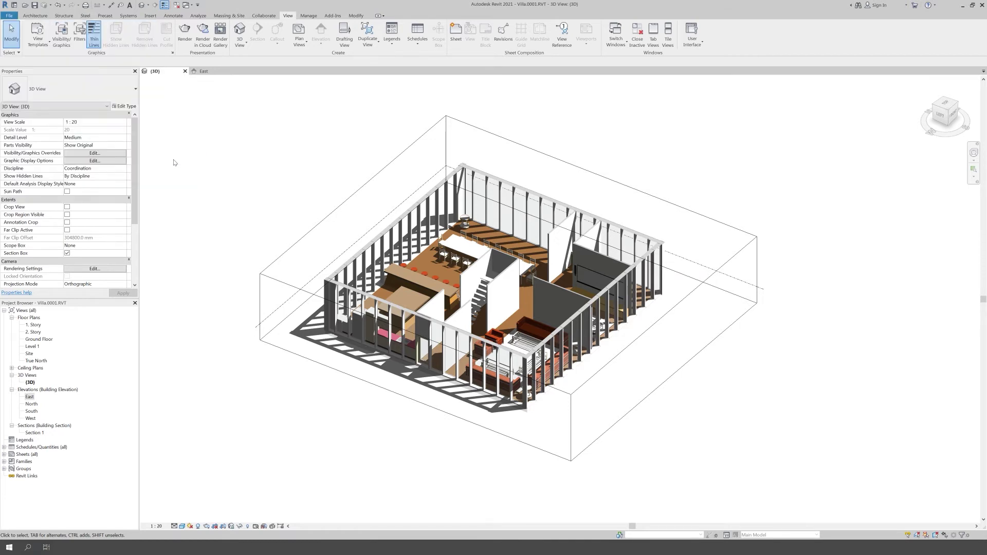
{"action": "left_click_drag", "start_coordinate": [493, 164], "coordinate": [296, 154]}
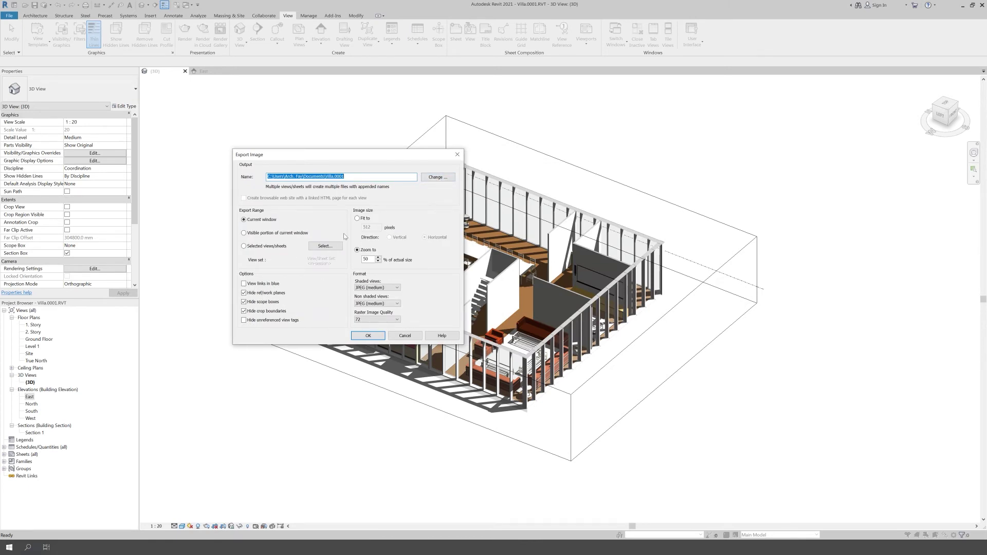
{"action": "left_click", "coordinate": [367, 259]}
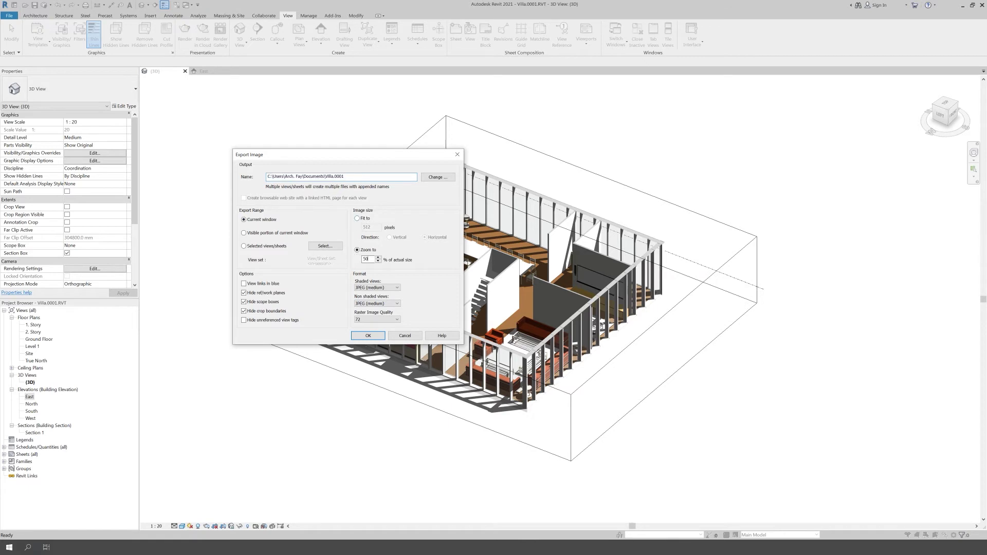
{"action": "type", "text": "100"}
{"action": "left_click", "coordinate": [384, 288]}
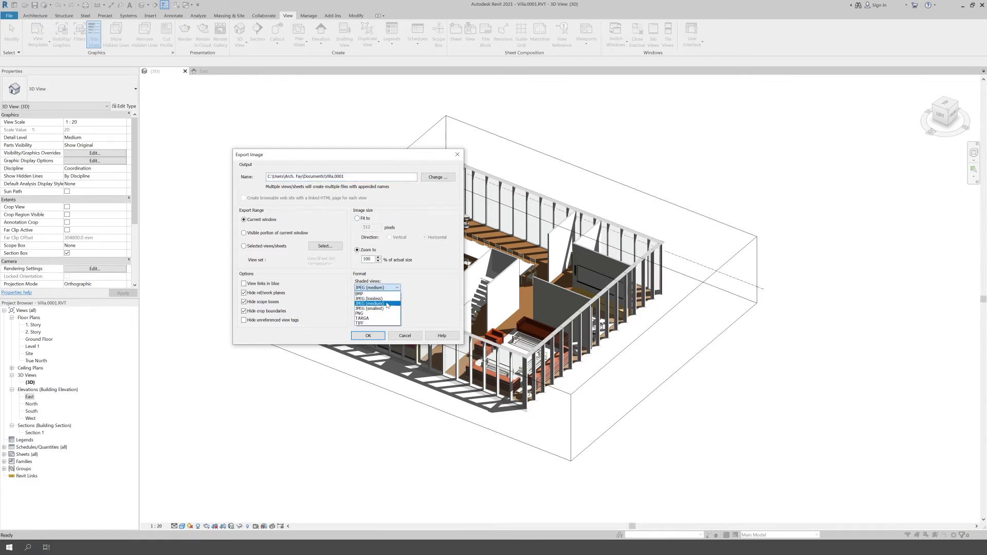
{"action": "left_click", "coordinate": [383, 313]}
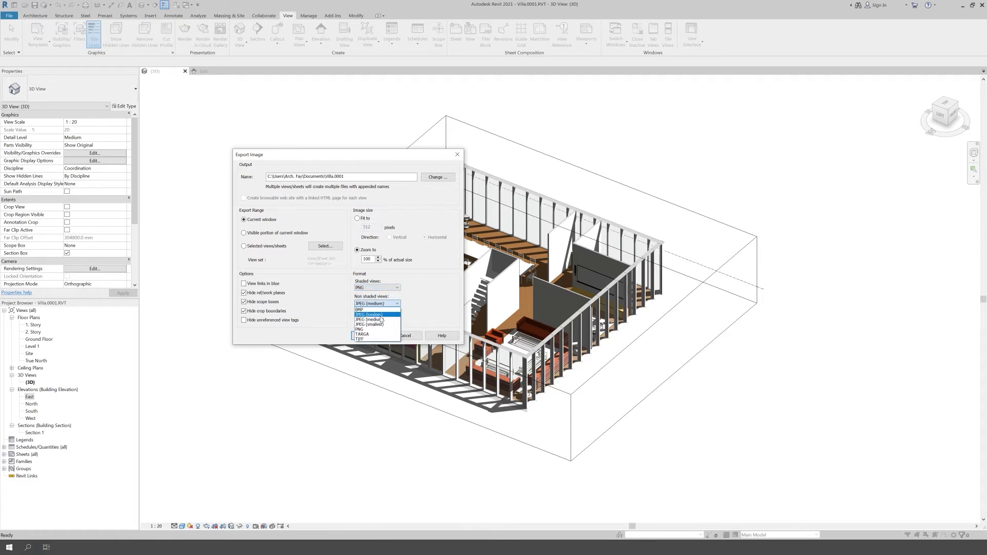
{"action": "left_click", "coordinate": [377, 330]}
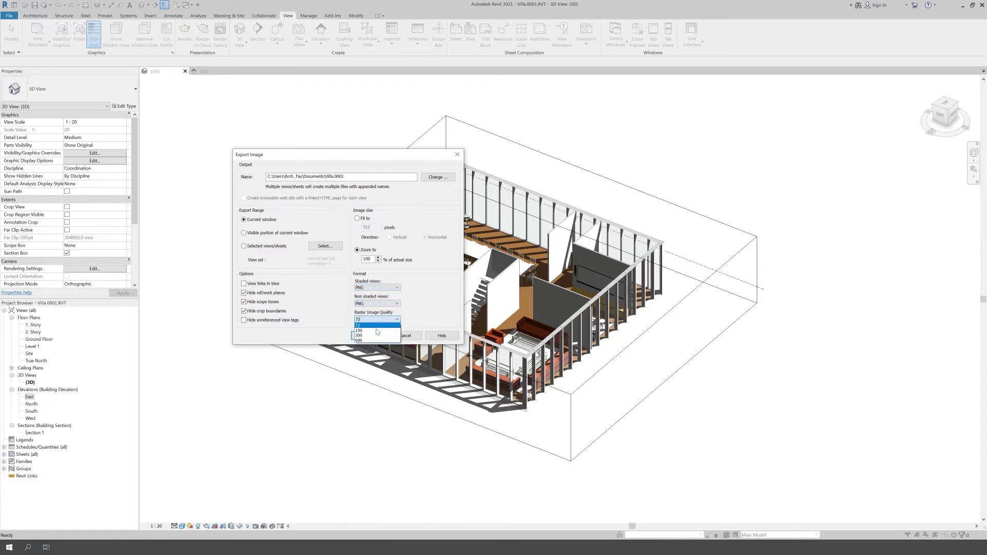
{"action": "left_click", "coordinate": [377, 335]}
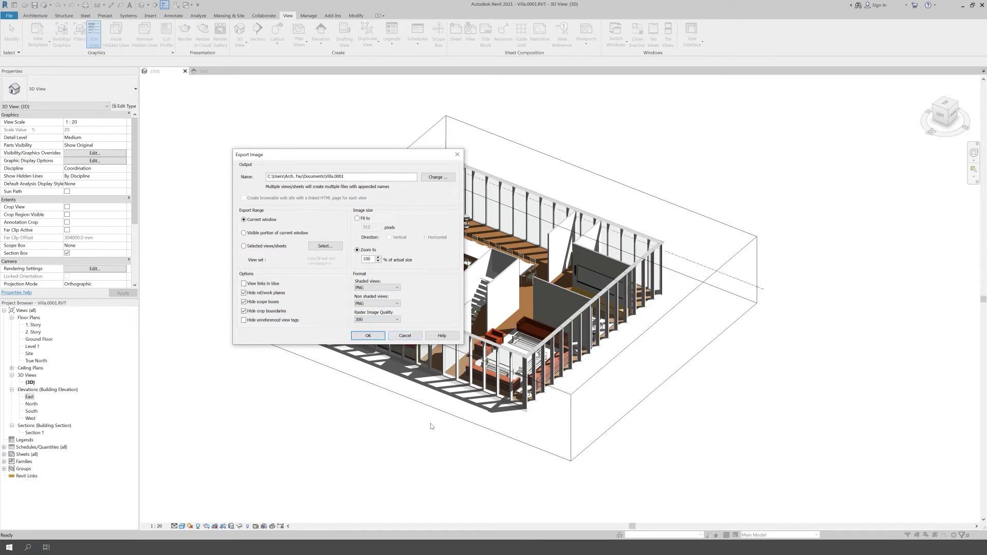
{"action": "left_click", "coordinate": [456, 154]}
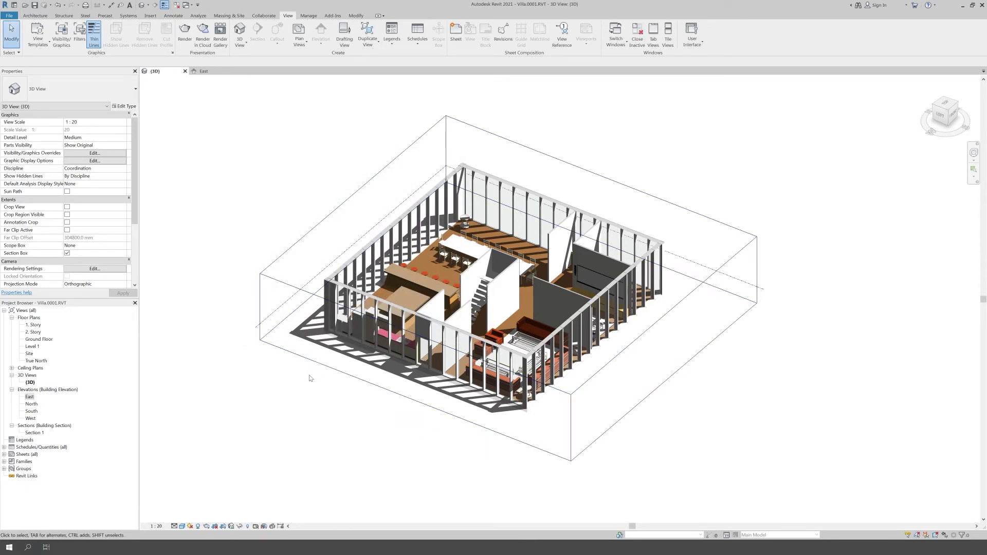
Step: Turn shadows off and enable Show Edges in Graphic Display Options
{"action": "scroll", "coordinate": [435, 378], "scroll_direction": "down", "scroll_amount": 1}
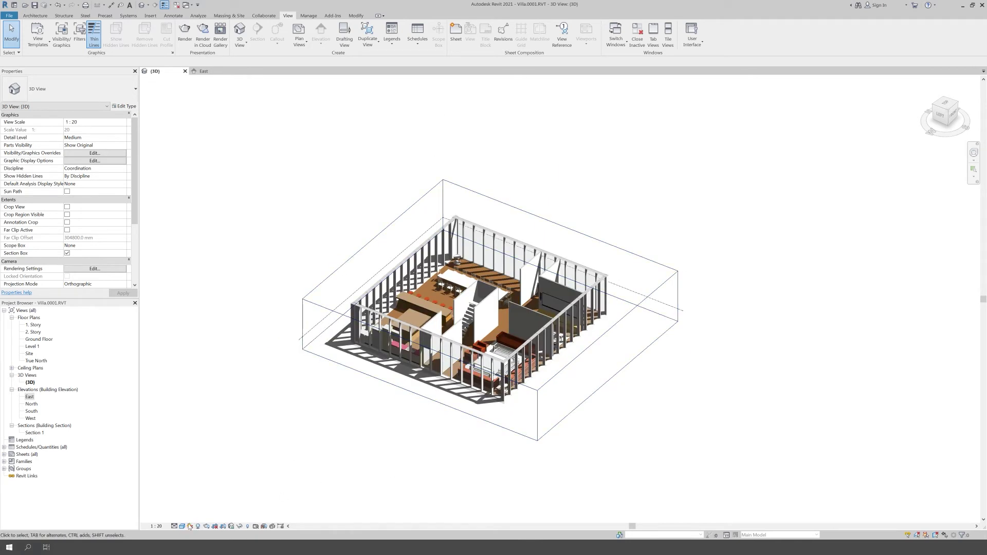
{"action": "left_click", "coordinate": [199, 527]}
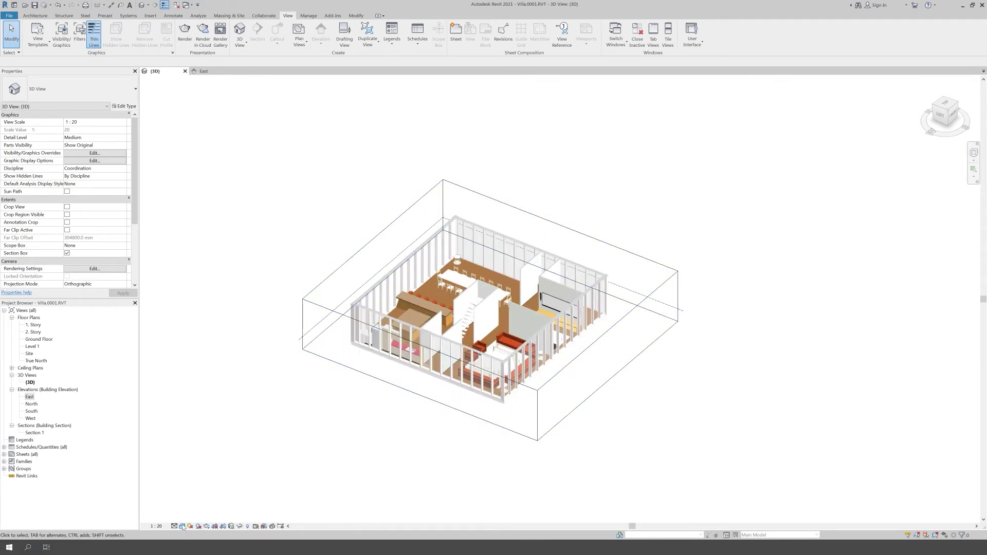
{"action": "left_click", "coordinate": [183, 526]}
{"action": "left_click", "coordinate": [201, 475]}
{"action": "left_click", "coordinate": [221, 179]}
{"action": "left_click", "coordinate": [269, 287]}
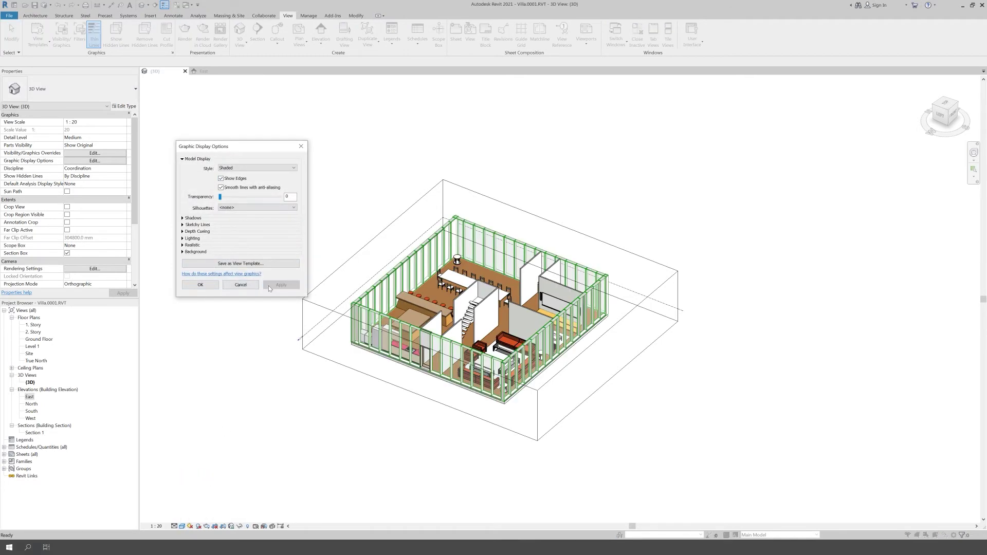
{"action": "left_click", "coordinate": [213, 286]}
{"action": "left_click", "coordinate": [397, 368]}
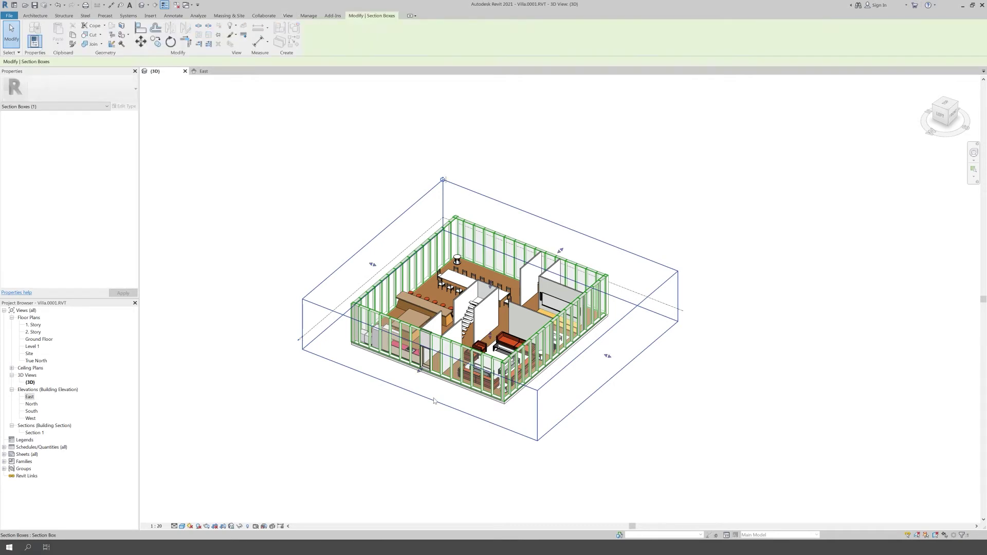
Step: Stretch the section box over the stair tower and upper left, then toggle the Section Box property
{"action": "left_click_drag", "start_coordinate": [421, 369], "coordinate": [359, 421]}
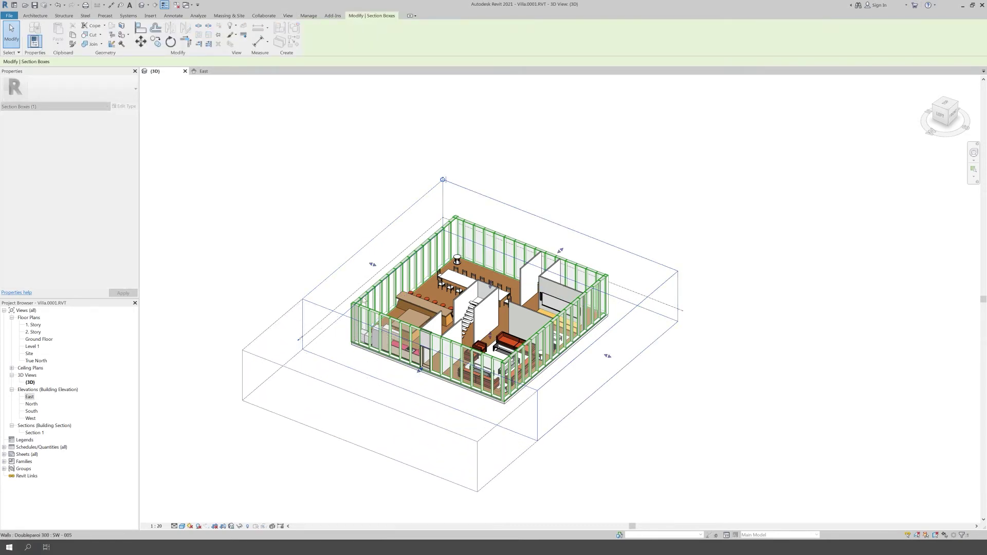
{"action": "left_click_drag", "start_coordinate": [342, 290], "coordinate": [242, 250]}
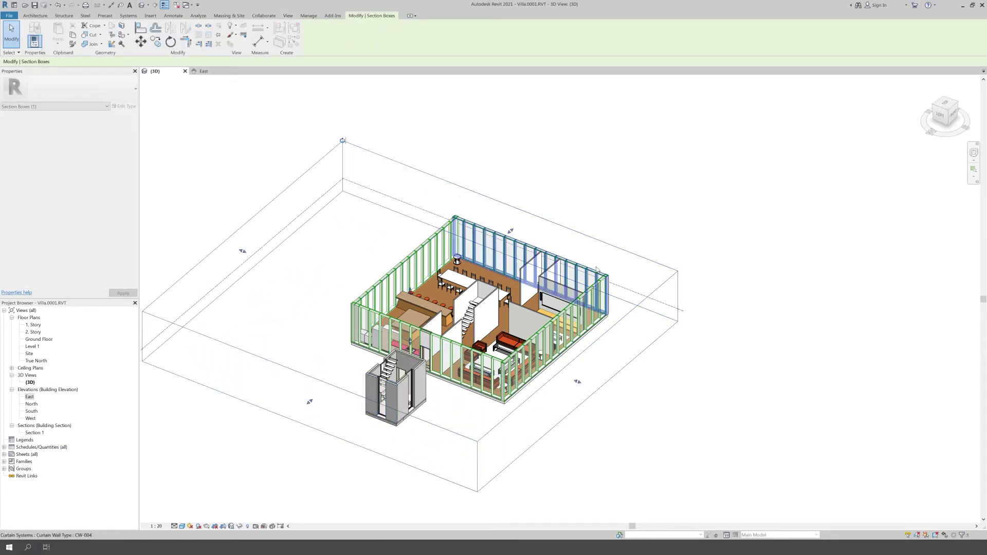
{"action": "scroll", "coordinate": [700, 271], "scroll_direction": "down", "scroll_amount": 1}
{"action": "left_click", "coordinate": [275, 110]}
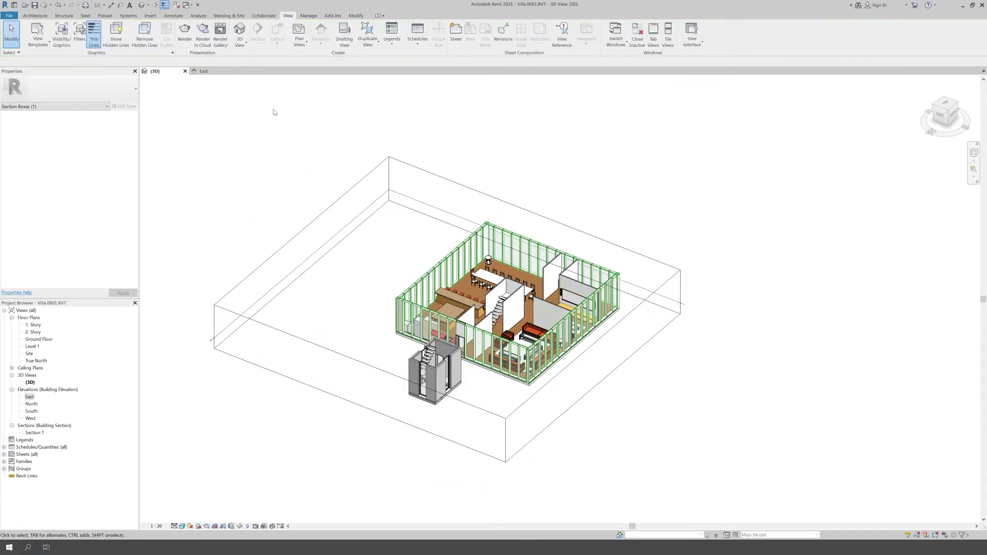
{"action": "left_click", "coordinate": [68, 253]}
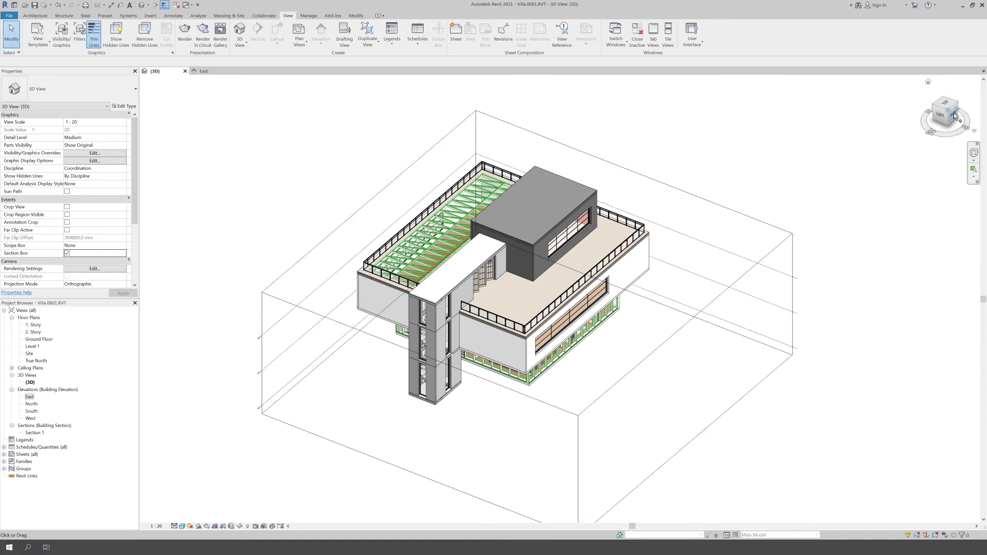
{"action": "left_click", "coordinate": [675, 387]}
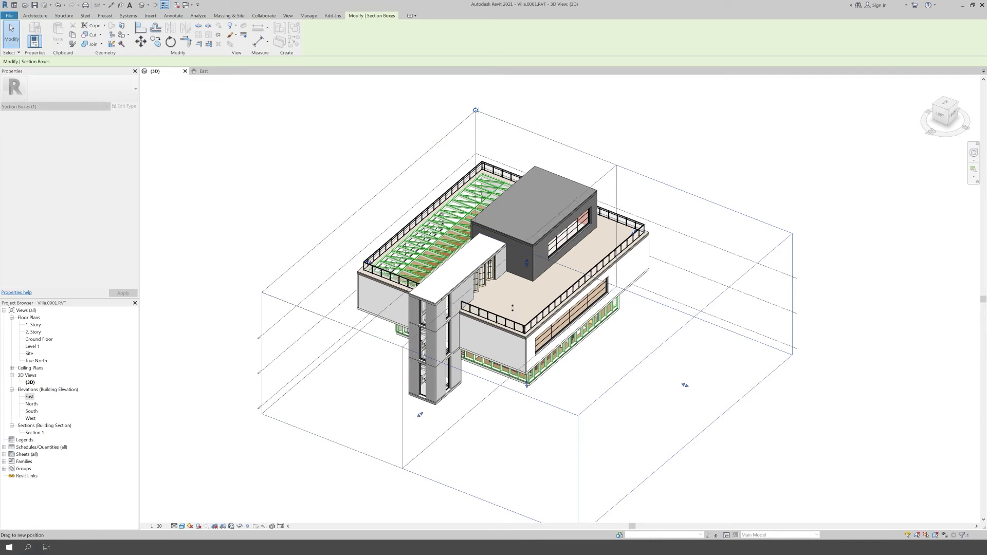
Step: Pull one section box face inward and check the cut from a corner view
{"action": "left_click_drag", "start_coordinate": [528, 310], "coordinate": [508, 316]}
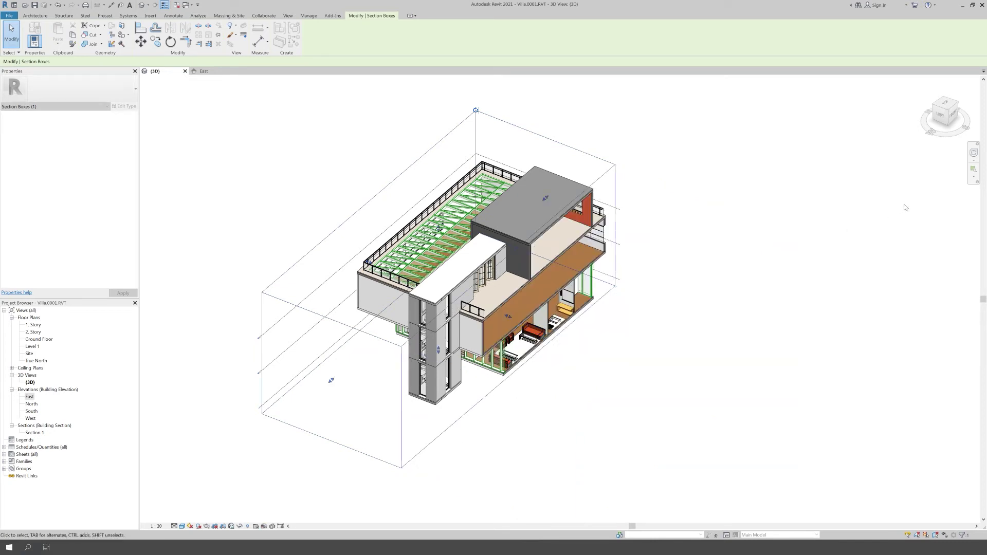
{"action": "left_click", "coordinate": [947, 118]}
{"action": "scroll", "coordinate": [494, 298], "scroll_direction": "up", "scroll_amount": 2}
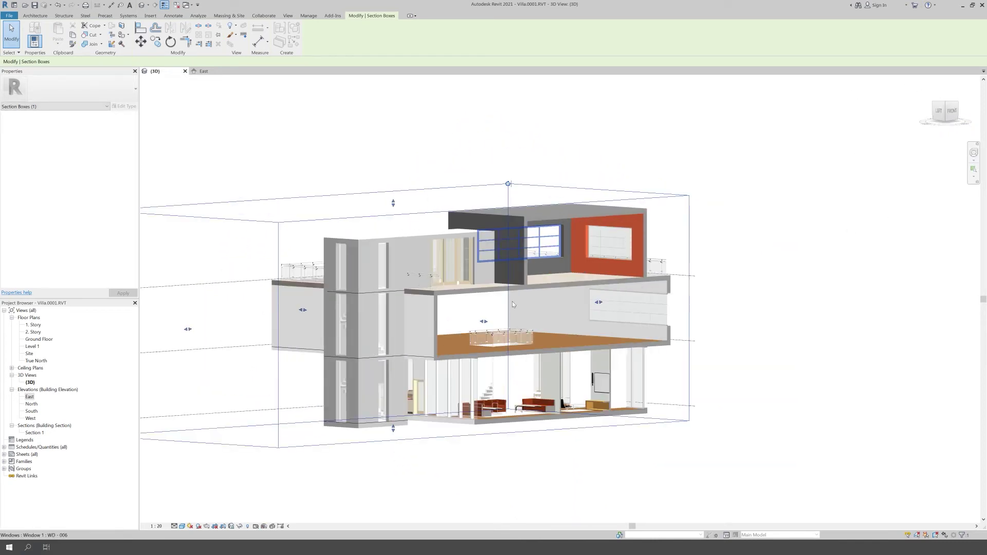
{"action": "scroll", "coordinate": [493, 298], "scroll_direction": "up", "scroll_amount": 3}
{"action": "scroll", "coordinate": [483, 314], "scroll_direction": "up", "scroll_amount": 2}
{"action": "scroll", "coordinate": [470, 327], "scroll_direction": "up", "scroll_amount": 2}
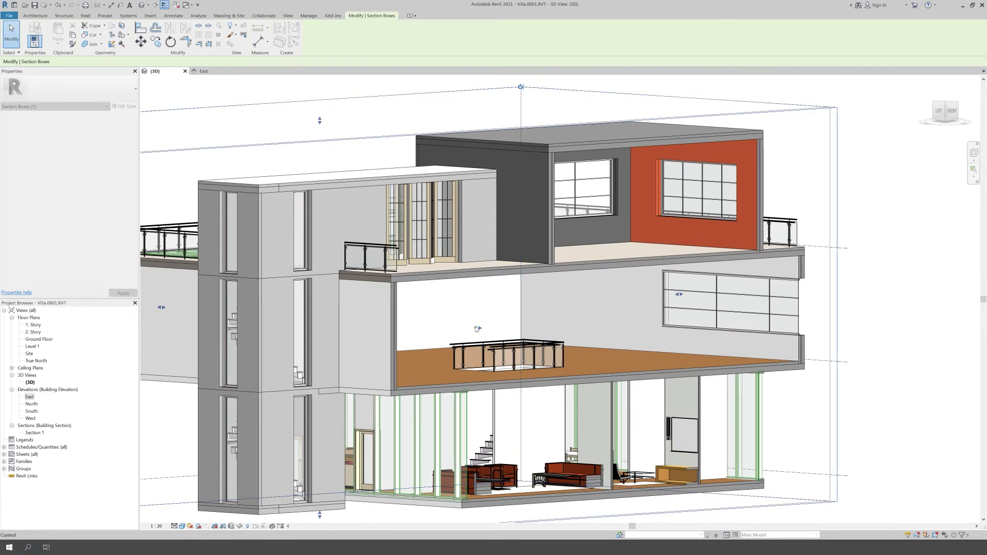
{"action": "key", "text": "Escape"}
{"action": "scroll", "coordinate": [696, 294], "scroll_direction": "down", "scroll_amount": 2}
{"action": "scroll", "coordinate": [720, 257], "scroll_direction": "down", "scroll_amount": 2}
{"action": "scroll", "coordinate": [743, 212], "scroll_direction": "down", "scroll_amount": 1}
Step: From the Left view, drag the section box's far face inward to slice the villa
{"action": "left_click", "coordinate": [744, 213]}
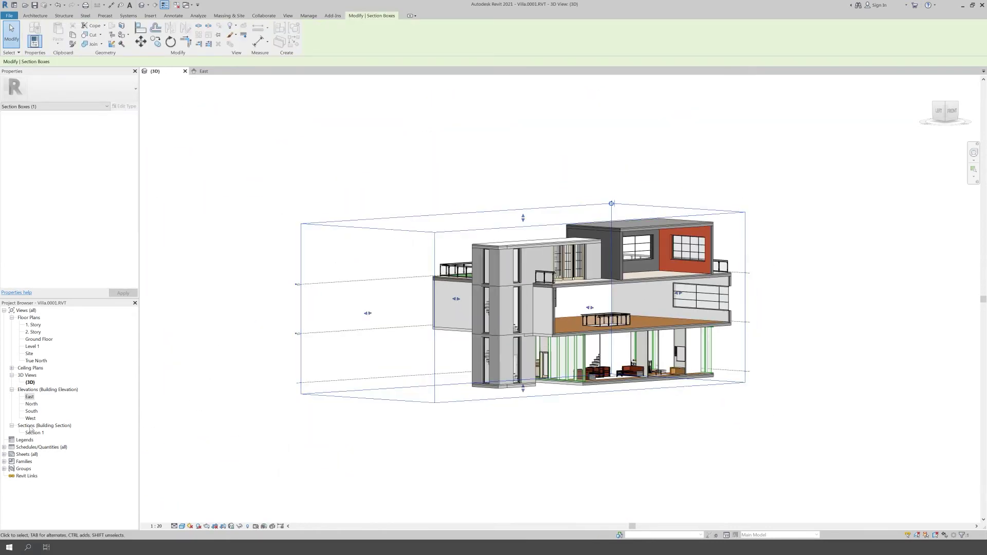
{"action": "left_click", "coordinate": [939, 111]}
{"action": "scroll", "coordinate": [628, 368], "scroll_direction": "up", "scroll_amount": 3}
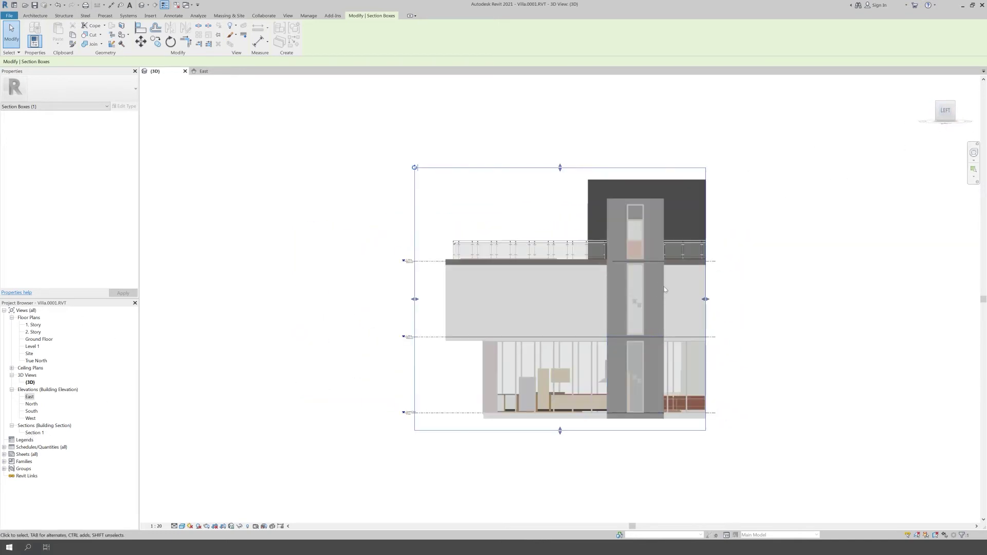
{"action": "scroll", "coordinate": [664, 286], "scroll_direction": "up", "scroll_amount": 1}
{"action": "left_click_drag", "start_coordinate": [719, 304], "coordinate": [643, 311]}
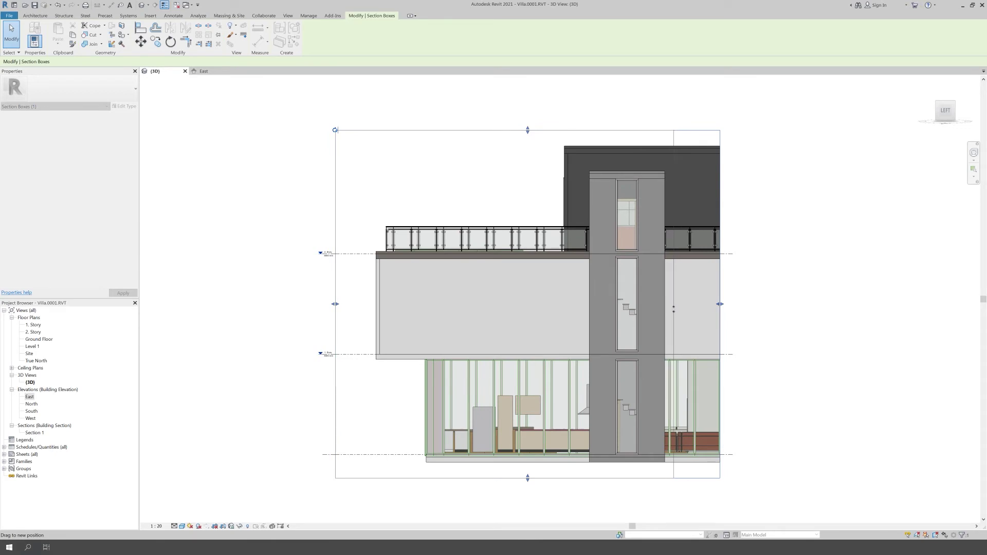
{"action": "left_click_drag", "start_coordinate": [640, 311], "coordinate": [630, 311]}
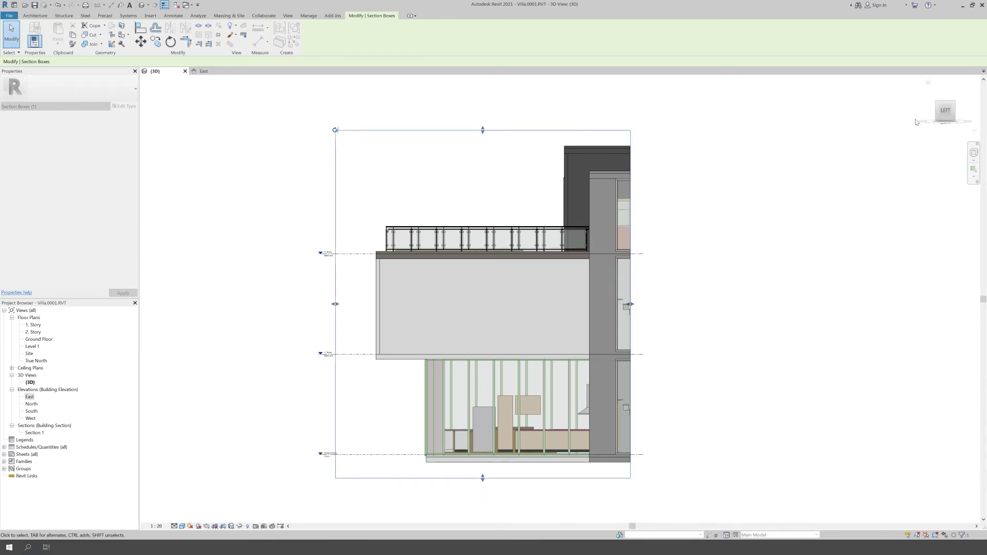
Step: In a corner view, shift the section box face further along the building, then deselect it
{"action": "left_click", "coordinate": [955, 102]}
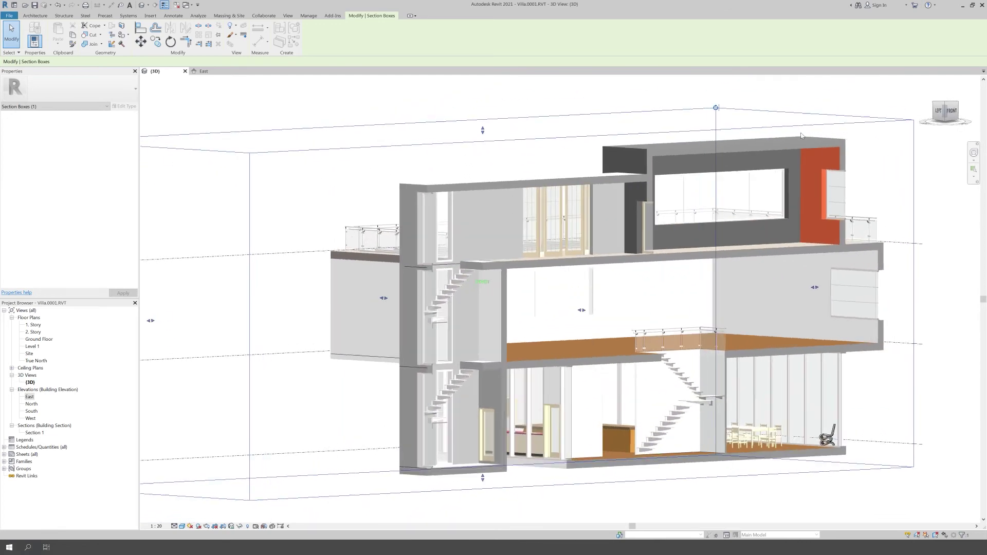
{"action": "left_click", "coordinate": [956, 102]}
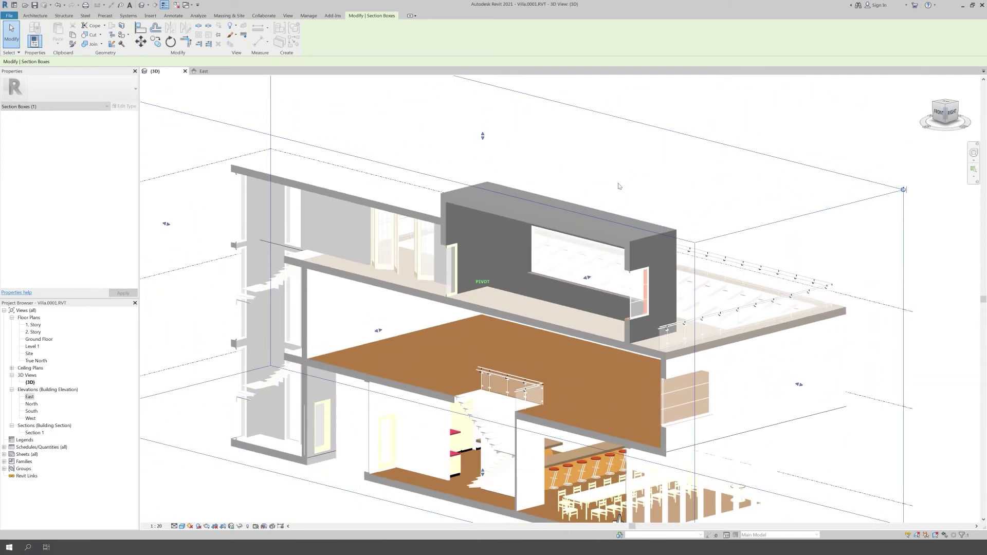
{"action": "left_click", "coordinate": [771, 459]}
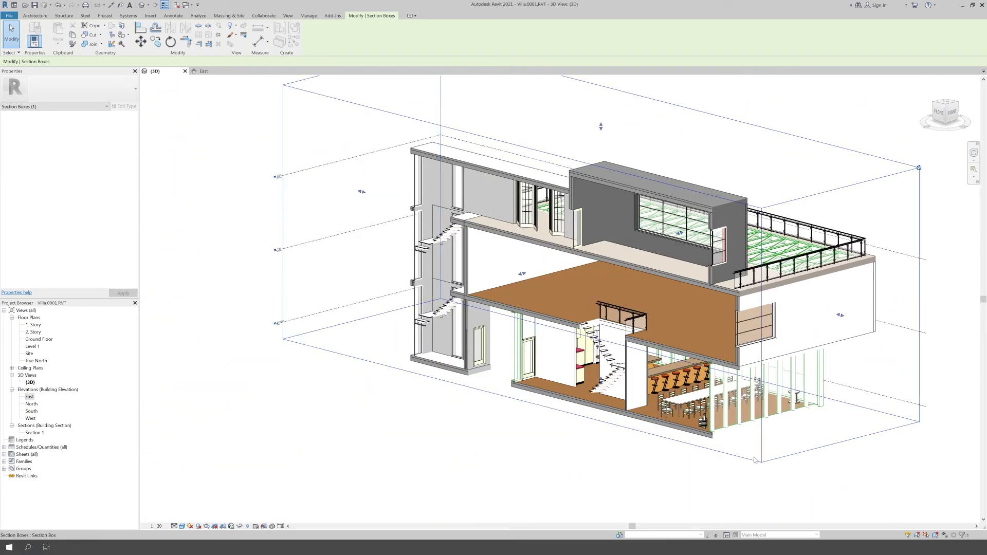
{"action": "left_click", "coordinate": [746, 455]}
{"action": "left_click_drag", "start_coordinate": [522, 273], "coordinate": [506, 280]}
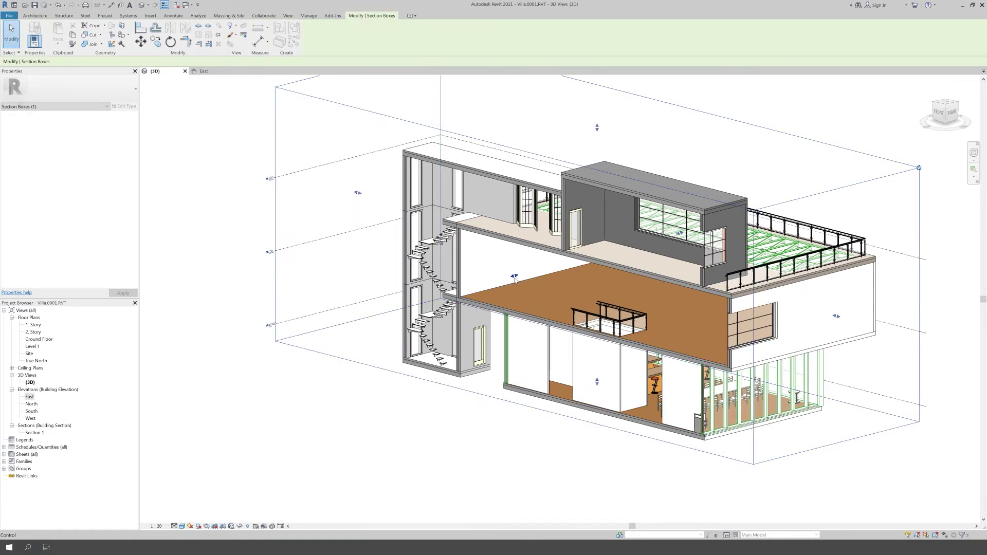
{"action": "left_click_drag", "start_coordinate": [513, 277], "coordinate": [508, 280]}
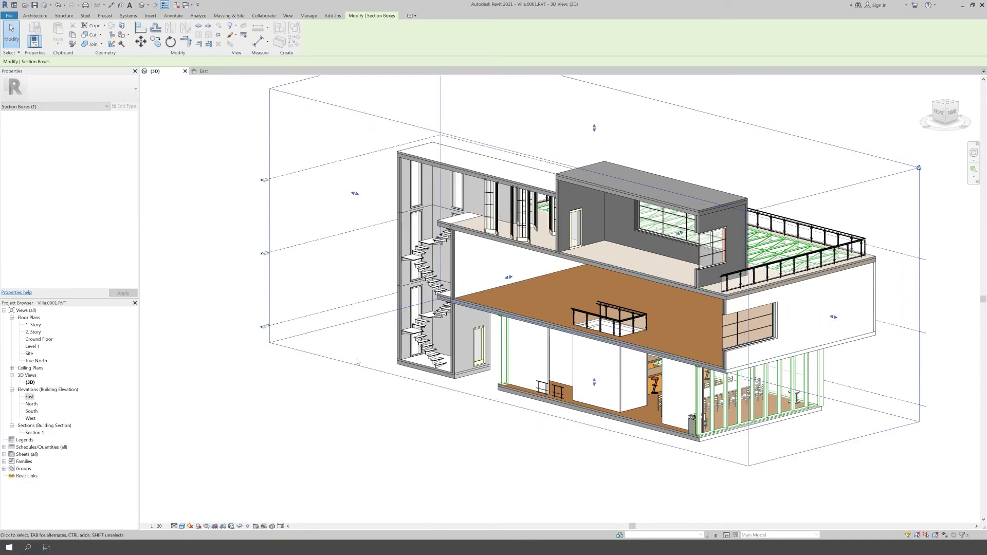
{"action": "key", "text": "Escape"}
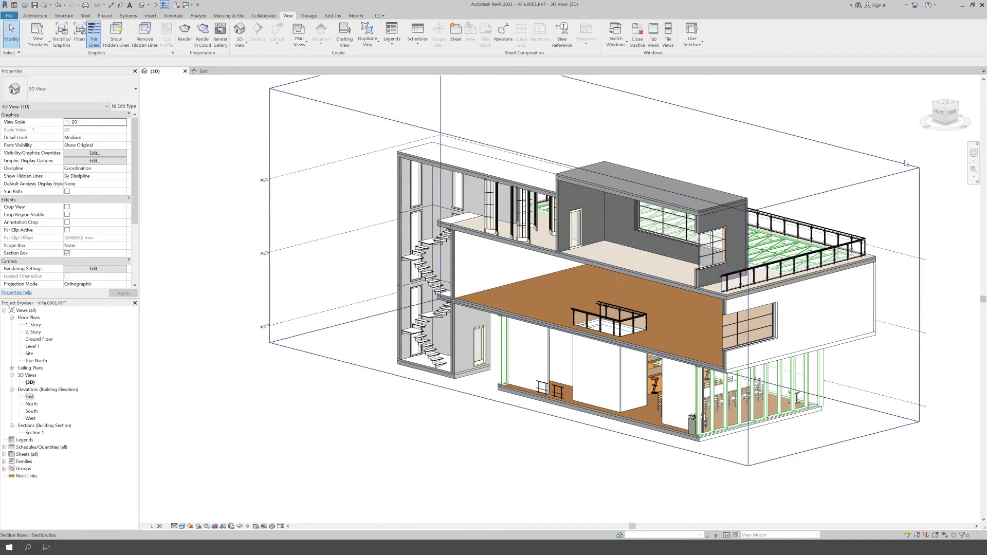
Step: Switch the sectioned 3D view to perspective and orbit to a side-on framing
{"action": "left_click", "coordinate": [971, 131]}
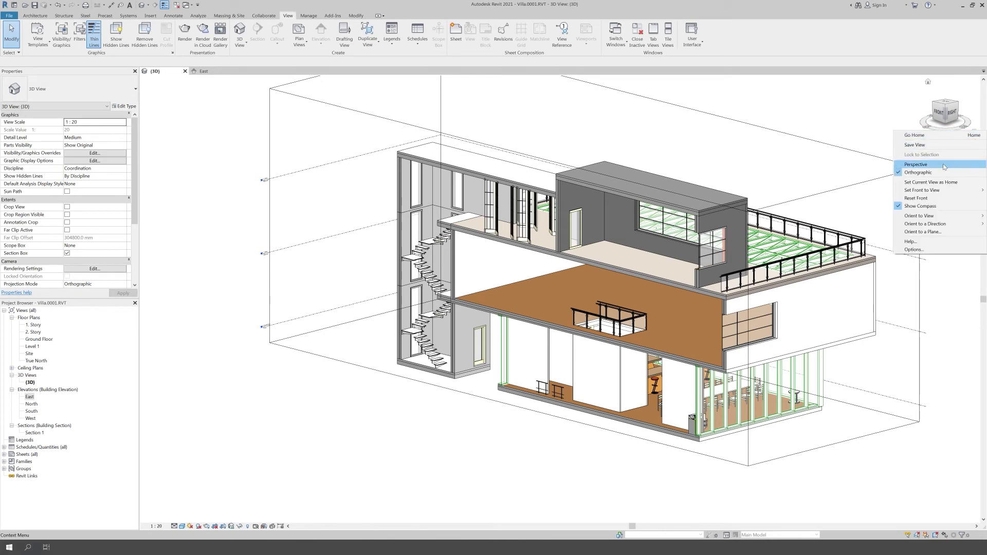
{"action": "scroll", "coordinate": [454, 342], "scroll_direction": "down", "scroll_amount": 2}
{"action": "scroll", "coordinate": [447, 388], "scroll_direction": "down", "scroll_amount": 2}
{"action": "mouse_move", "coordinate": [448, 388]}
{"action": "middle_mouse_down", "text": "shift"}
{"action": "mouse_move", "coordinate": [441, 461]}
{"action": "mouse_move", "coordinate": [697, 458]}
{"action": "mouse_move", "coordinate": [868, 392]}
{"action": "mouse_move", "coordinate": [844, 413]}
{"action": "middle_mouse_up", "text": "shift"}
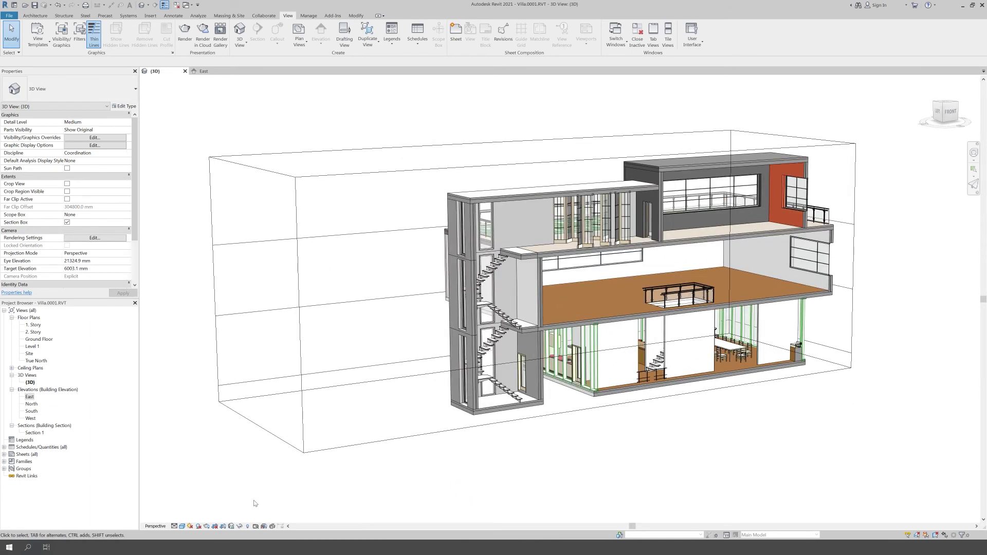
{"action": "scroll", "coordinate": [237, 478], "scroll_direction": "up", "scroll_amount": 2}
Step: Turn shadows on in the view, then switch them off again
{"action": "left_click", "coordinate": [199, 526]}
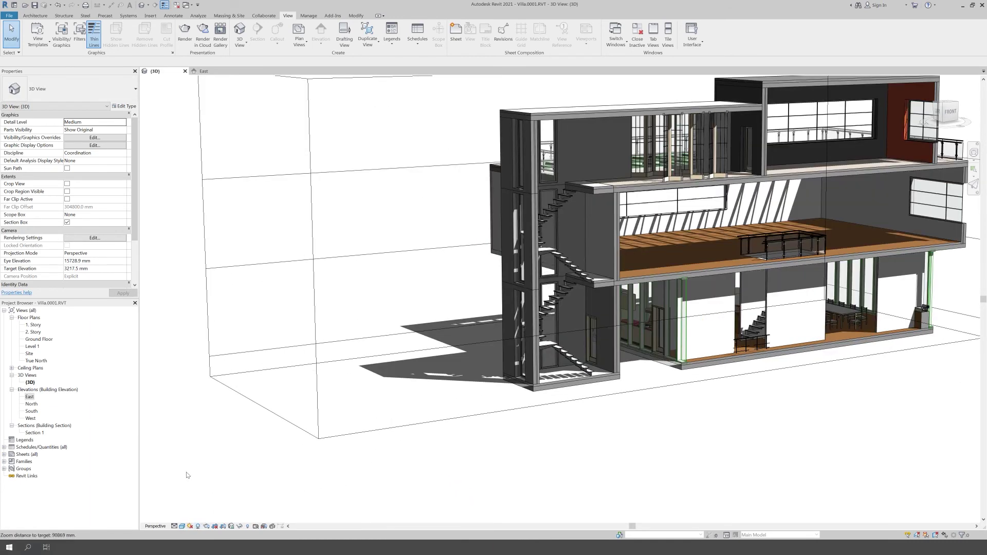
{"action": "scroll", "coordinate": [315, 499], "scroll_direction": "down", "scroll_amount": 2}
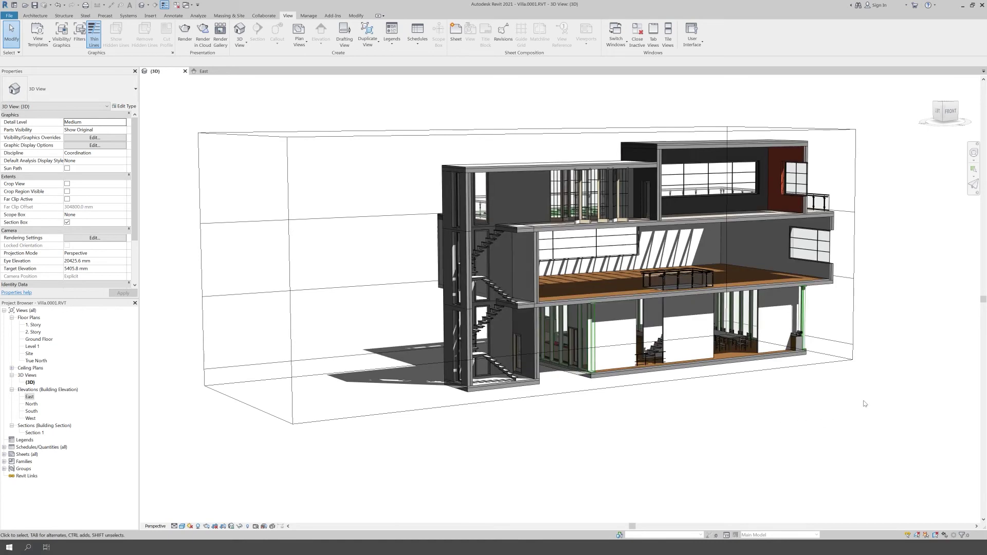
{"action": "left_click", "coordinate": [197, 526]}
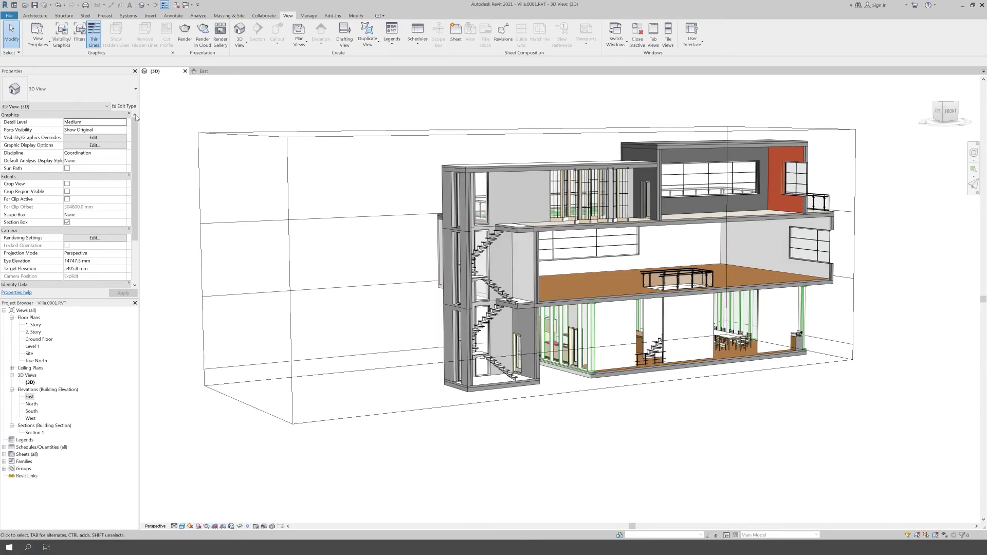
{"action": "left_click", "coordinate": [45, 341]}
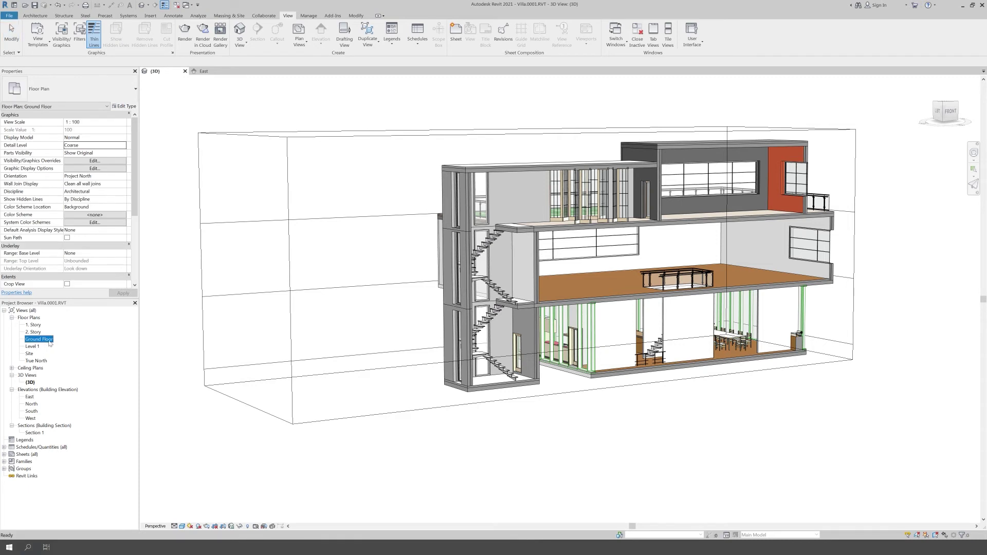
Step: In the Ground Floor plan, draw a new vertical building section, Section 2
{"action": "double_click", "coordinate": [41, 340]}
{"action": "scroll", "coordinate": [753, 232], "scroll_direction": "up", "scroll_amount": 2}
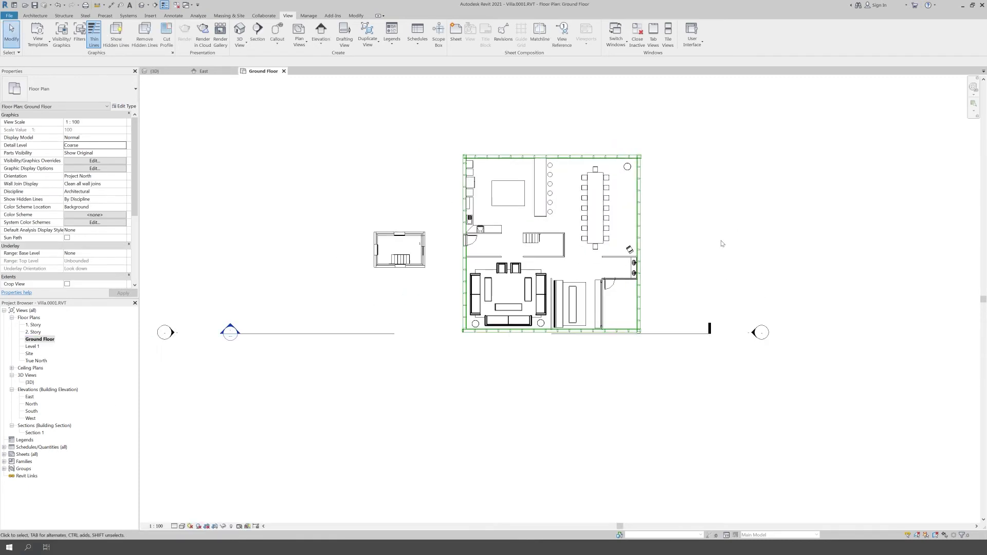
{"action": "scroll", "coordinate": [699, 195], "scroll_direction": "up", "scroll_amount": 1}
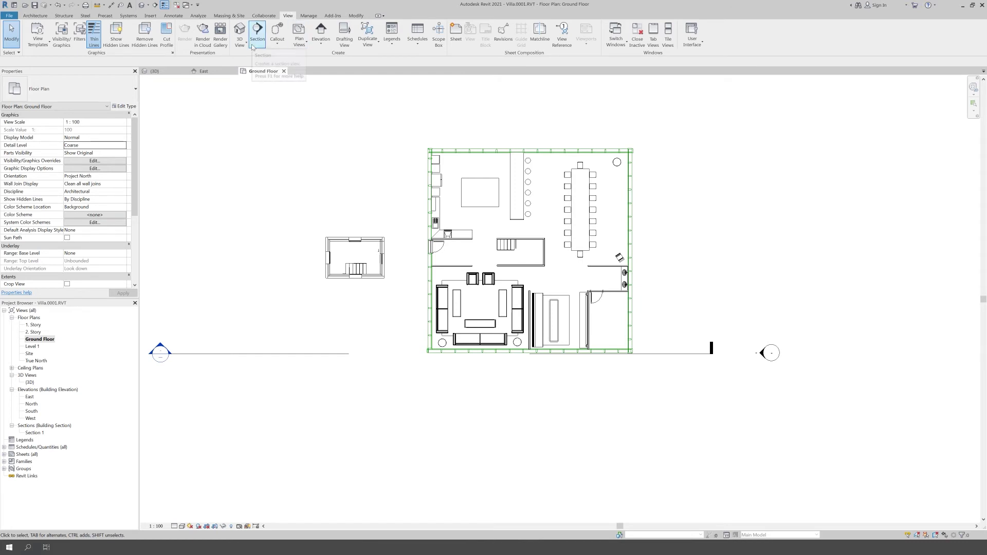
{"action": "left_click", "coordinate": [155, 7]}
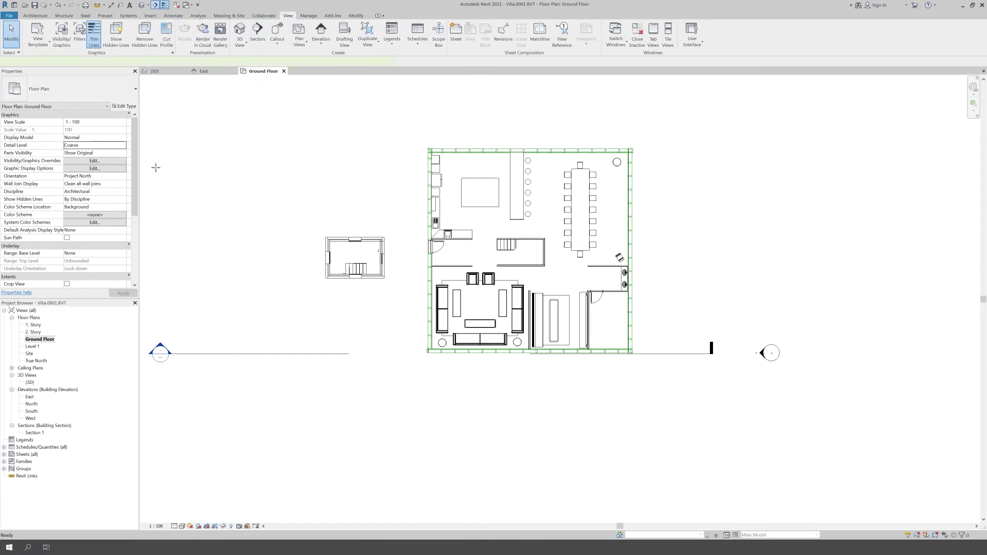
{"action": "scroll", "coordinate": [514, 319], "scroll_direction": "up", "scroll_amount": 2}
{"action": "scroll", "coordinate": [499, 392], "scroll_direction": "down", "scroll_amount": 1}
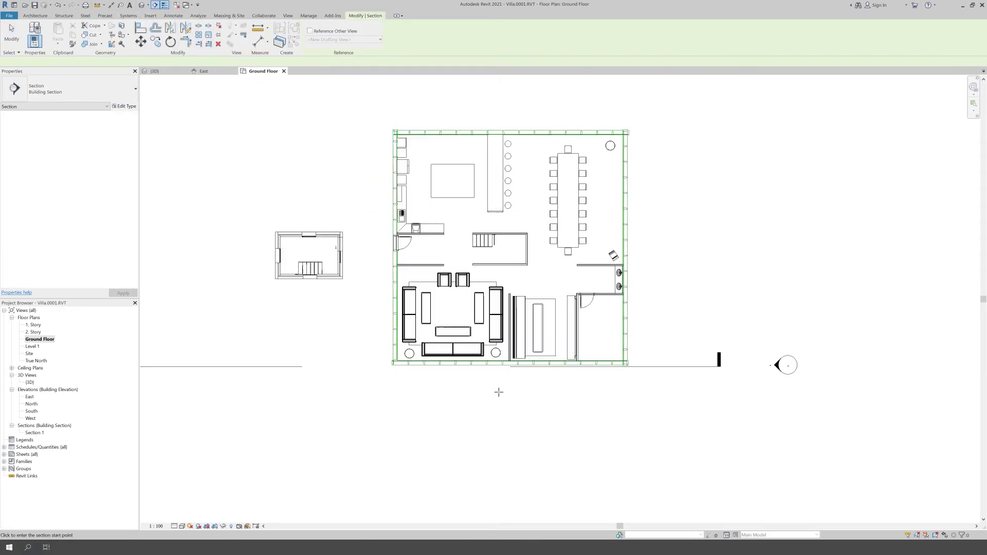
{"action": "left_click", "coordinate": [530, 109]}
{"action": "left_click", "coordinate": [530, 394]}
Step: Split Section 2's line and jog its lower segment through the living area
{"action": "left_click", "coordinate": [410, 35]}
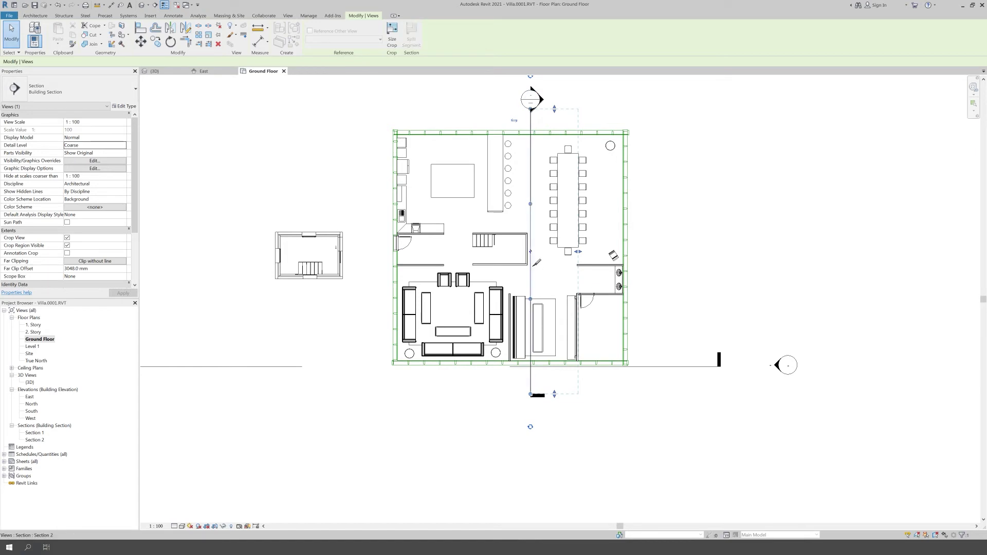
{"action": "key", "text": "Escape"}
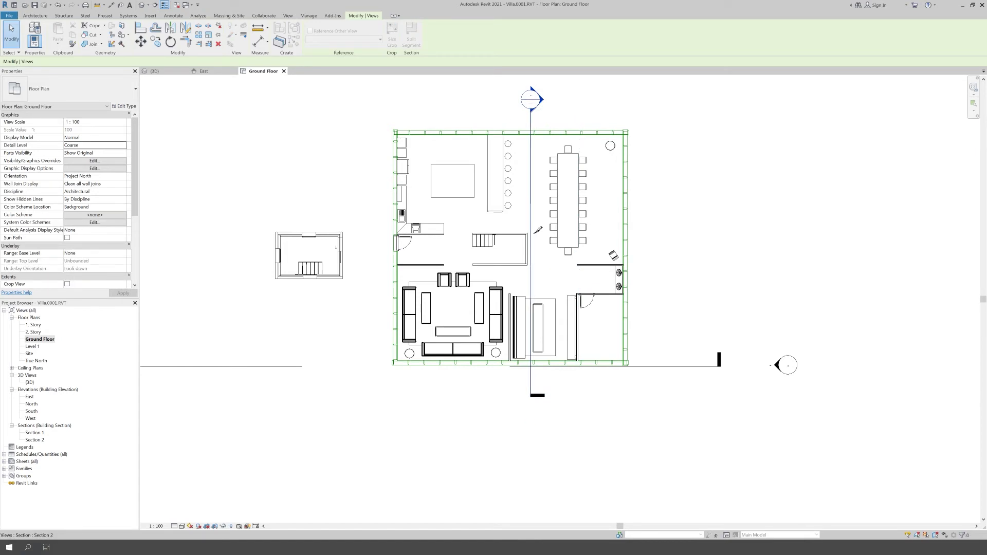
{"action": "left_click", "coordinate": [531, 216]}
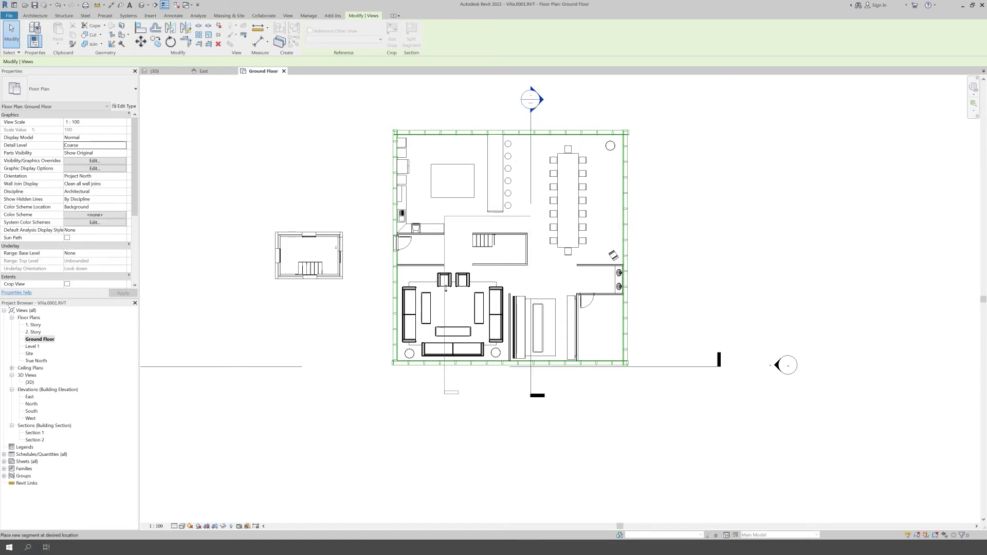
{"action": "left_click", "coordinate": [454, 302]}
{"action": "key", "text": "Escape"}
Step: Widen Section 2's crop region to the right, open the section to review, then close it
{"action": "left_click", "coordinate": [531, 125]}
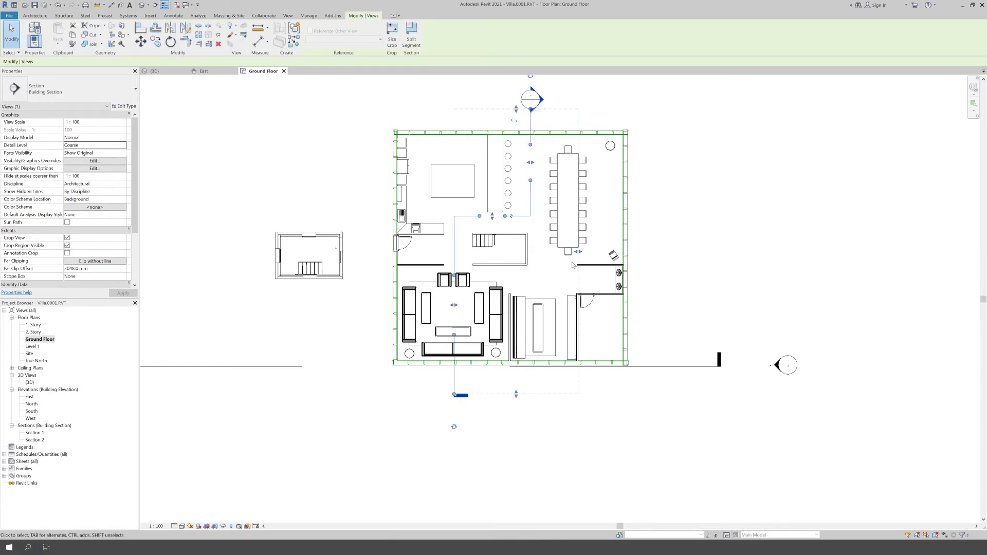
{"action": "left_click_drag", "start_coordinate": [578, 251], "coordinate": [651, 245]}
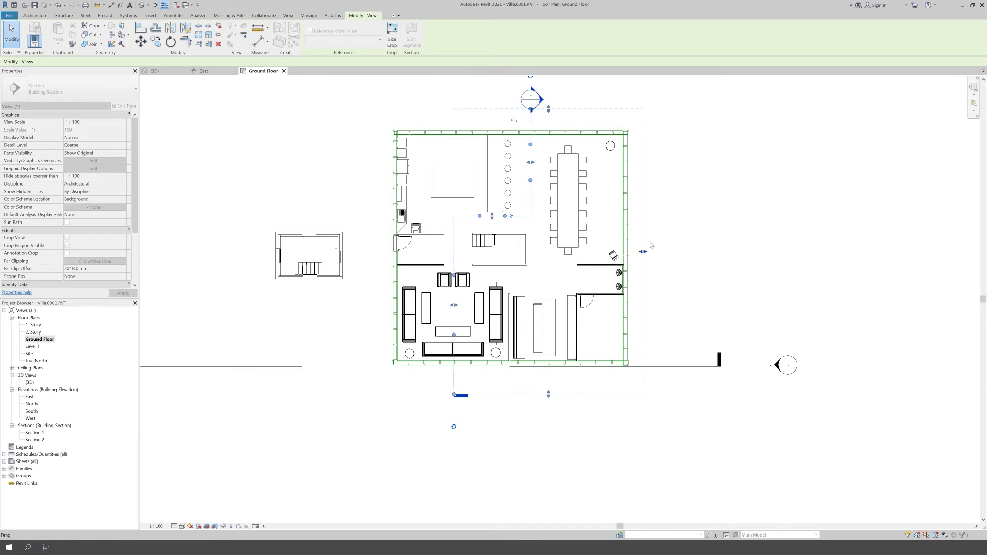
{"action": "key", "text": "Escape"}
{"action": "double_click", "coordinate": [543, 104]}
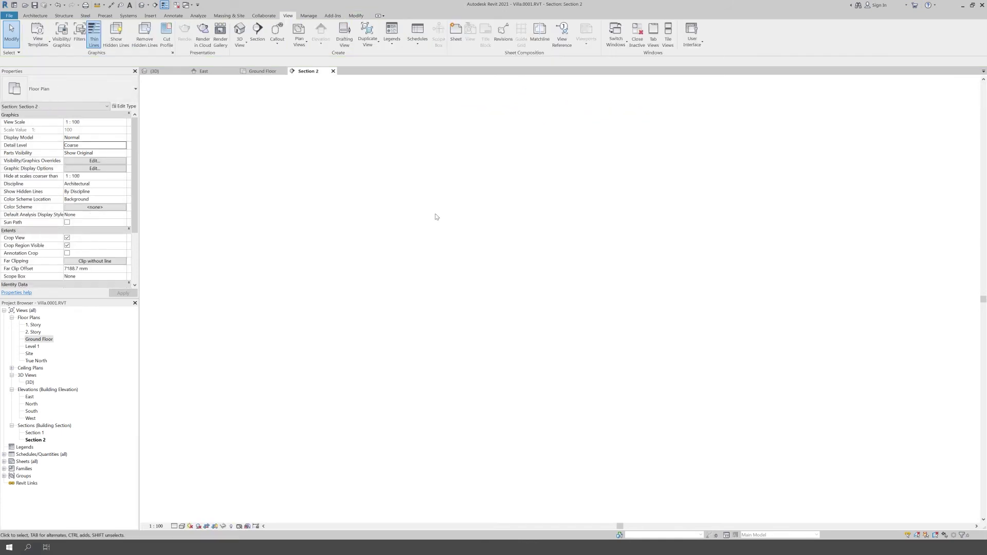
{"action": "left_click", "coordinate": [333, 71]}
{"action": "left_click", "coordinate": [159, 71]}
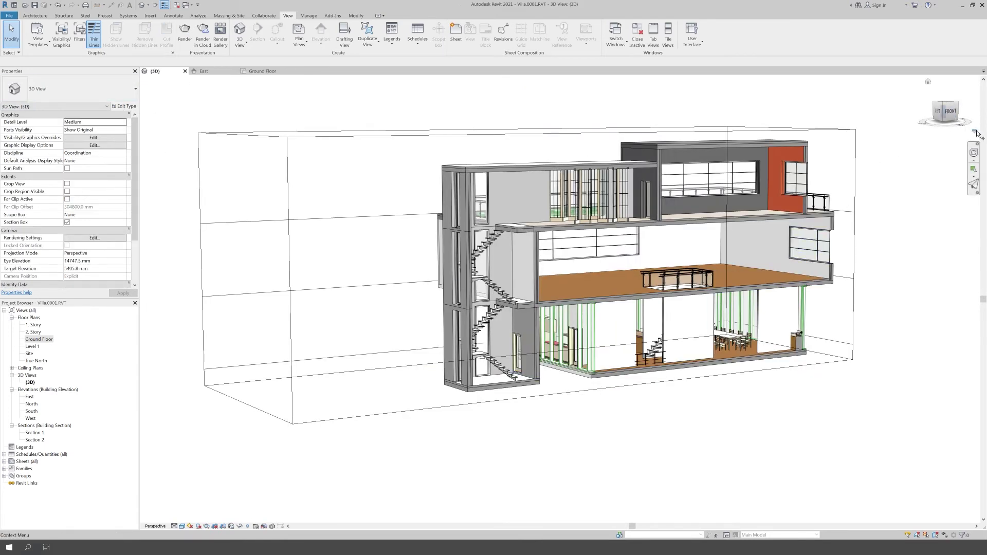
Step: Orient the 3D view to Section 2, then zoom and orbit to a level frontal view
{"action": "left_click", "coordinate": [977, 134]}
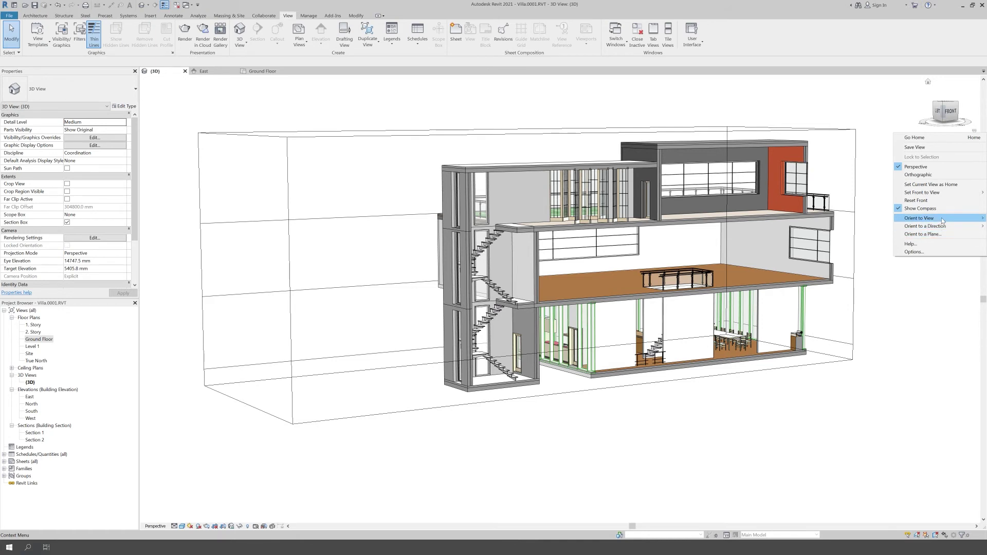
{"action": "mouse_move", "coordinate": [925, 218]}
{"action": "mouse_move", "coordinate": [869, 233]}
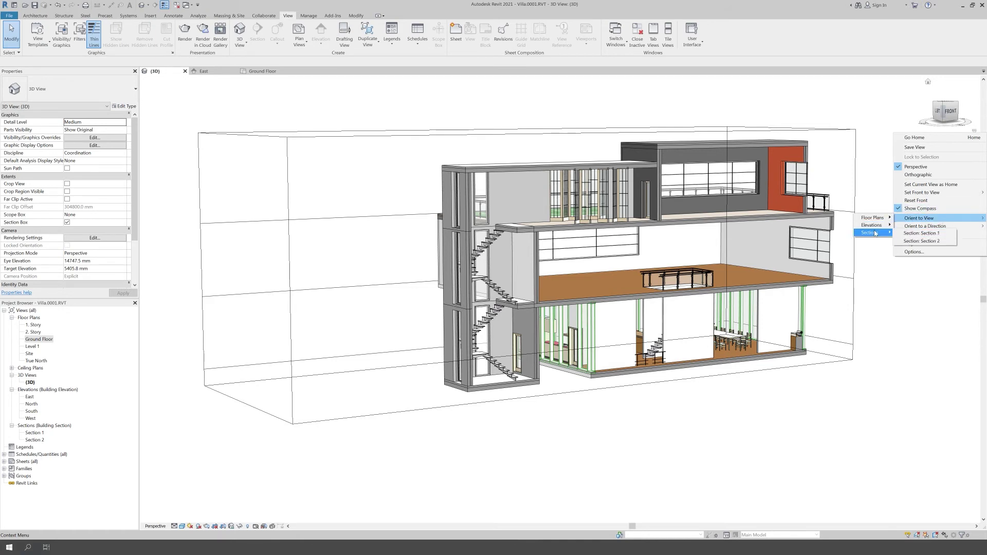
{"action": "left_click", "coordinate": [910, 241]}
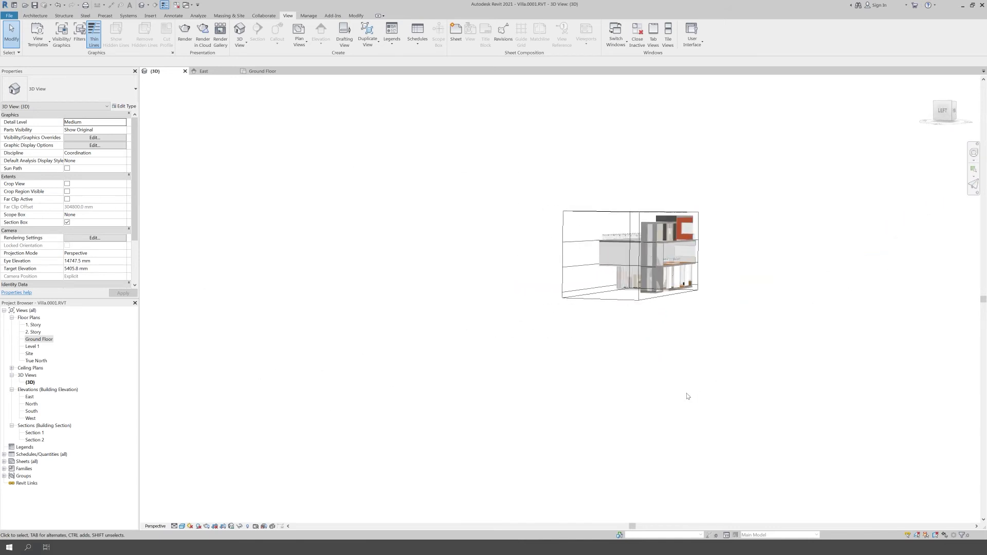
{"action": "scroll", "coordinate": [604, 304], "scroll_direction": "up", "scroll_amount": 3}
{"action": "scroll", "coordinate": [591, 305], "scroll_direction": "up", "scroll_amount": 3}
{"action": "scroll", "coordinate": [579, 307], "scroll_direction": "up", "scroll_amount": 3}
{"action": "scroll", "coordinate": [539, 381], "scroll_direction": "up", "scroll_amount": 3}
{"action": "scroll", "coordinate": [539, 380], "scroll_direction": "up", "scroll_amount": 2}
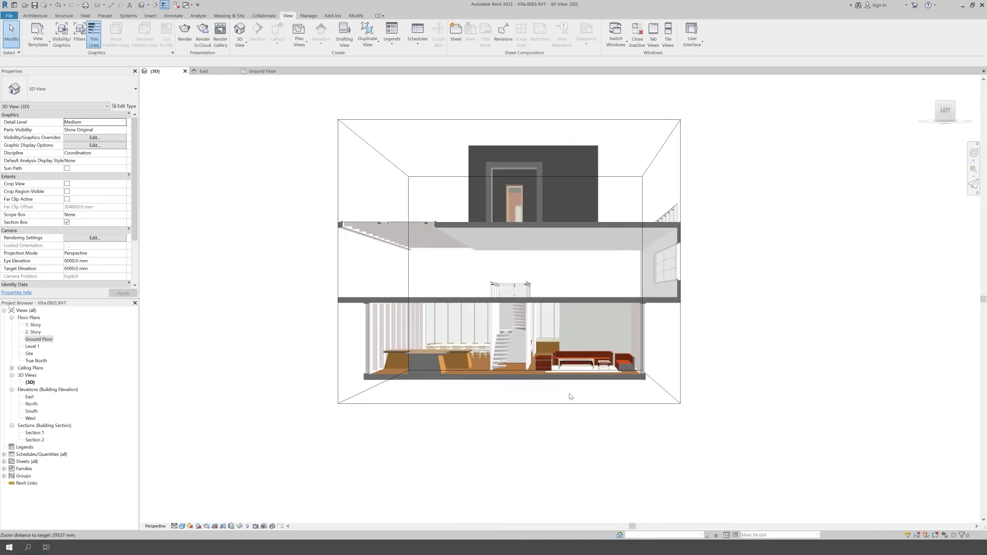
{"action": "scroll", "coordinate": [579, 413], "scroll_direction": "up", "scroll_amount": 2}
{"action": "scroll", "coordinate": [529, 436], "scroll_direction": "down", "scroll_amount": 1}
{"action": "middle_click_drag", "start_coordinate": [529, 435], "coordinate": [586, 458], "text": "shift"}
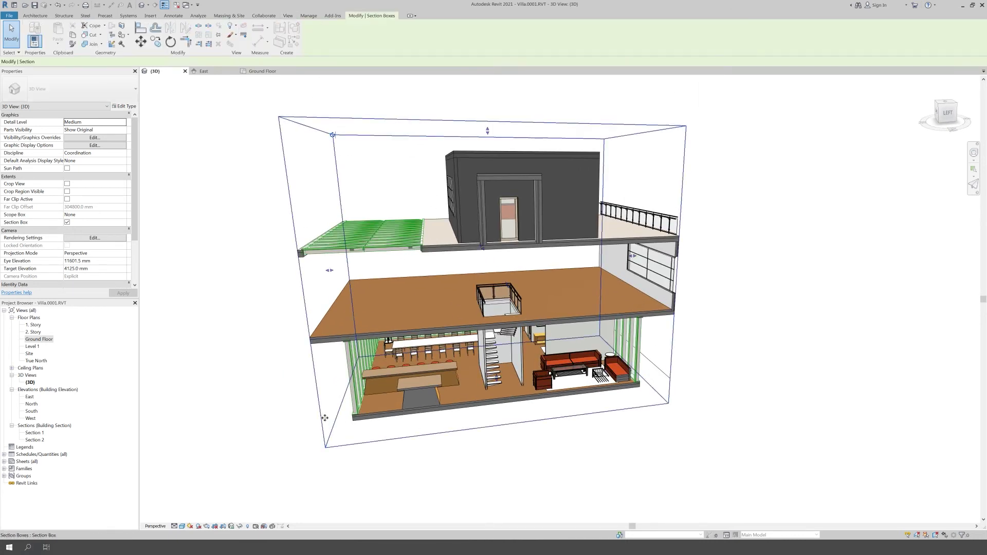
{"action": "middle_click_drag", "start_coordinate": [324, 421], "coordinate": [110, 136], "text": "shift"}
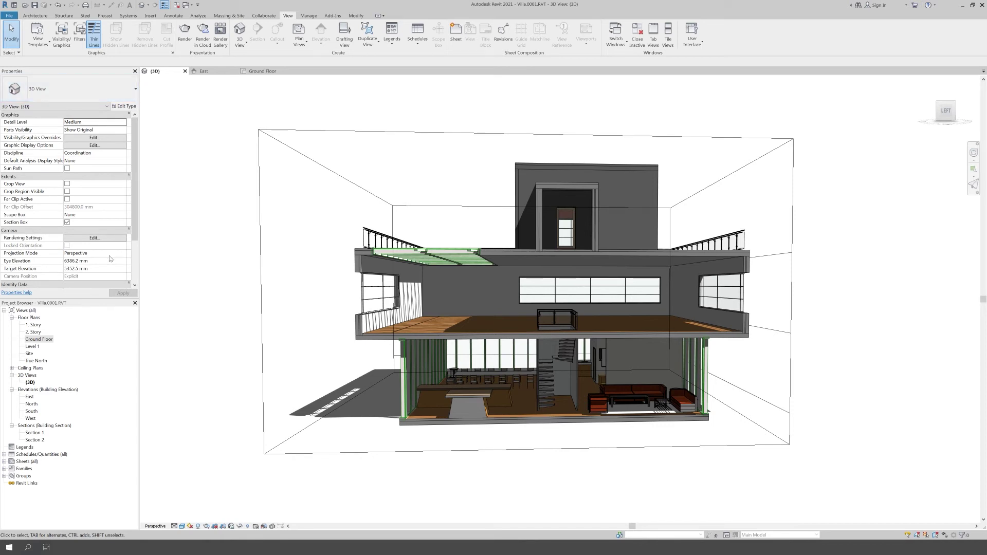
Step: Set the camera's Eye and Target Elevations to 3000 mm, keeping Perspective projection
{"action": "left_click", "coordinate": [82, 261]}
{"action": "type", "text": "3000"}
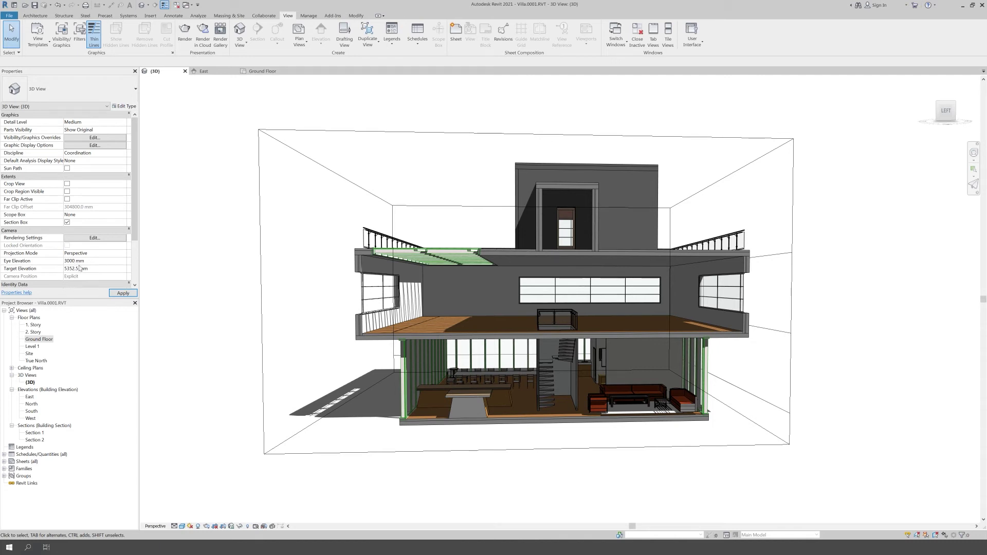
{"action": "left_click", "coordinate": [80, 268]}
{"action": "left_click", "coordinate": [120, 293]}
{"action": "scroll", "coordinate": [696, 175], "scroll_direction": "up", "scroll_amount": 3}
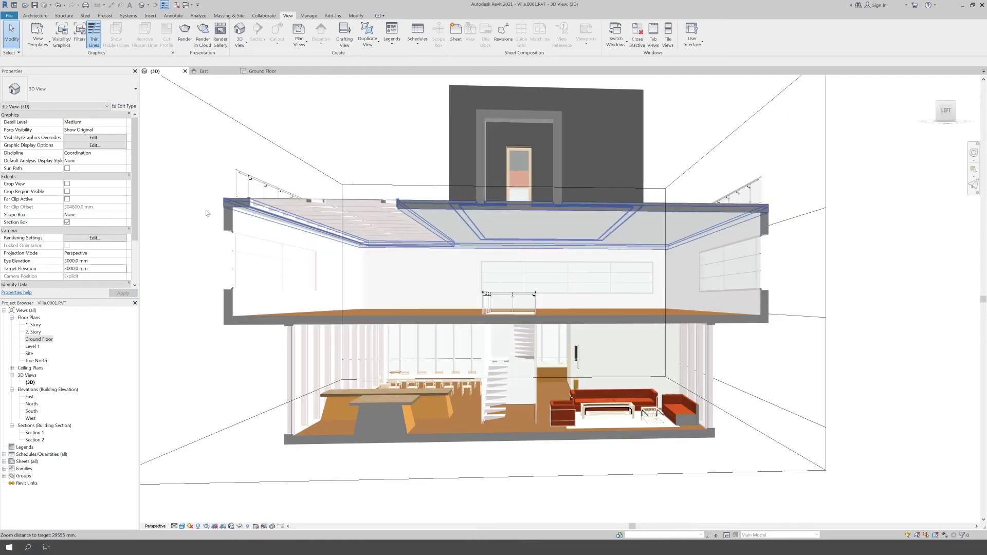
{"action": "left_click", "coordinate": [123, 255]}
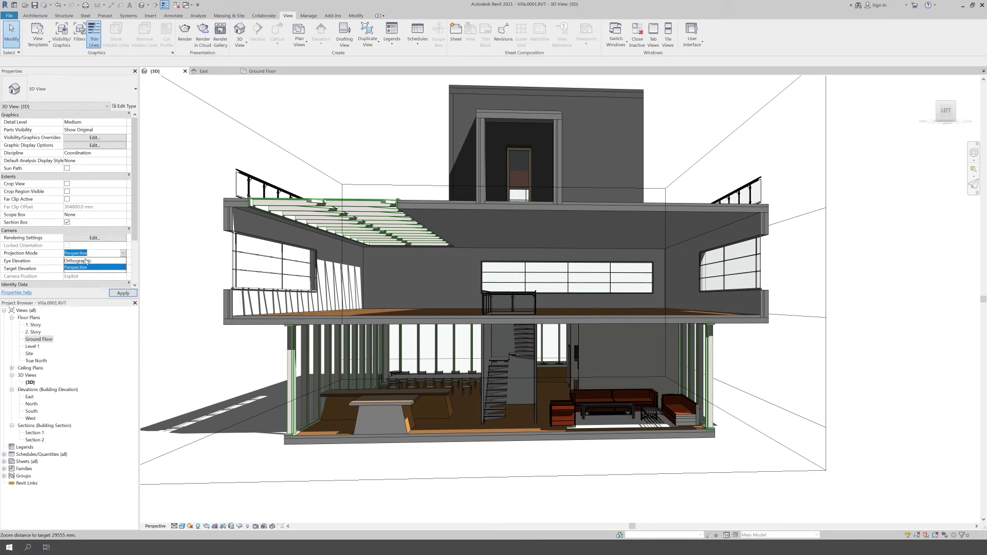
{"action": "left_click", "coordinate": [122, 258]}
{"action": "key", "text": "Tab"}
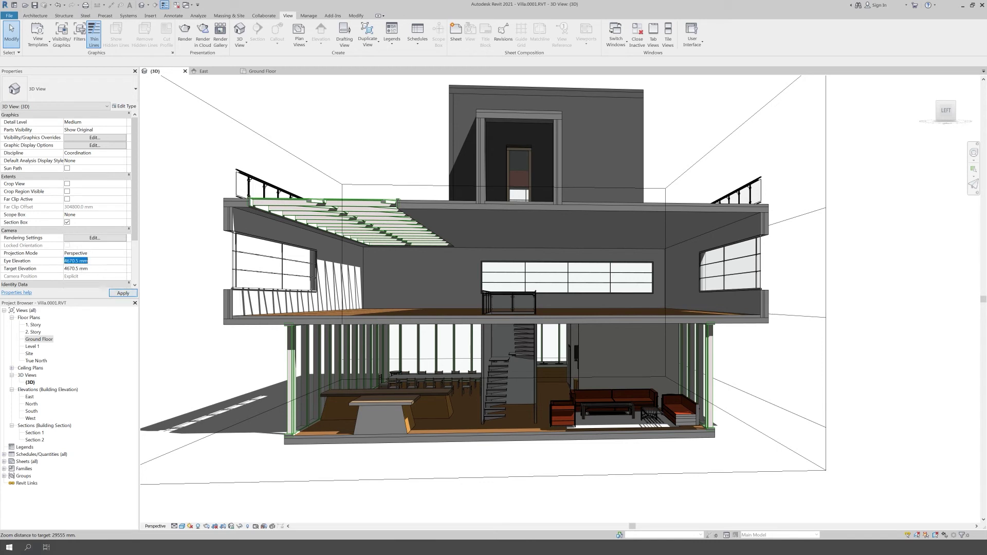
{"action": "key", "text": "Tab"}
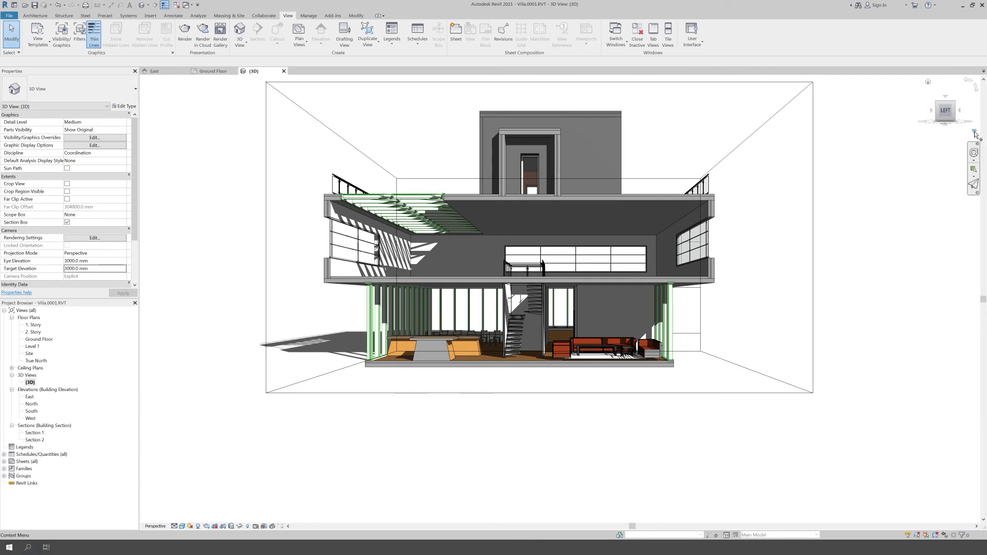
{"action": "left_click", "coordinate": [975, 134]}
{"action": "left_click", "coordinate": [951, 149]}
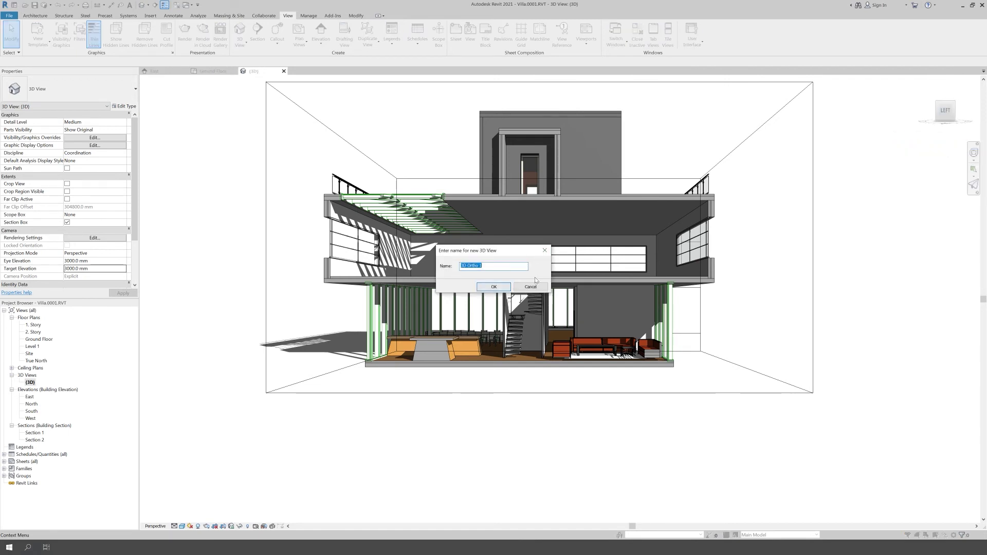
{"action": "left_click", "coordinate": [544, 251]}
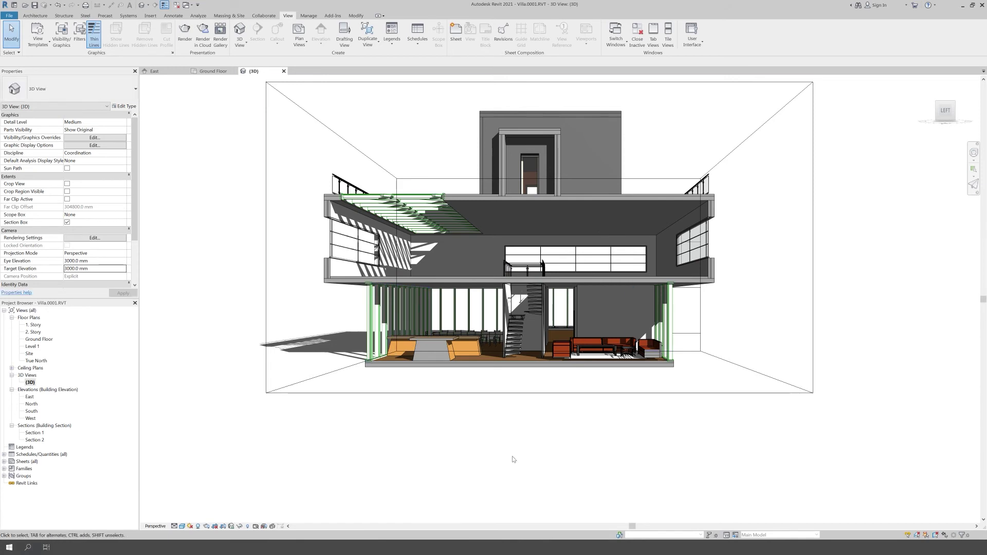
{"action": "key", "text": "shift+w"}
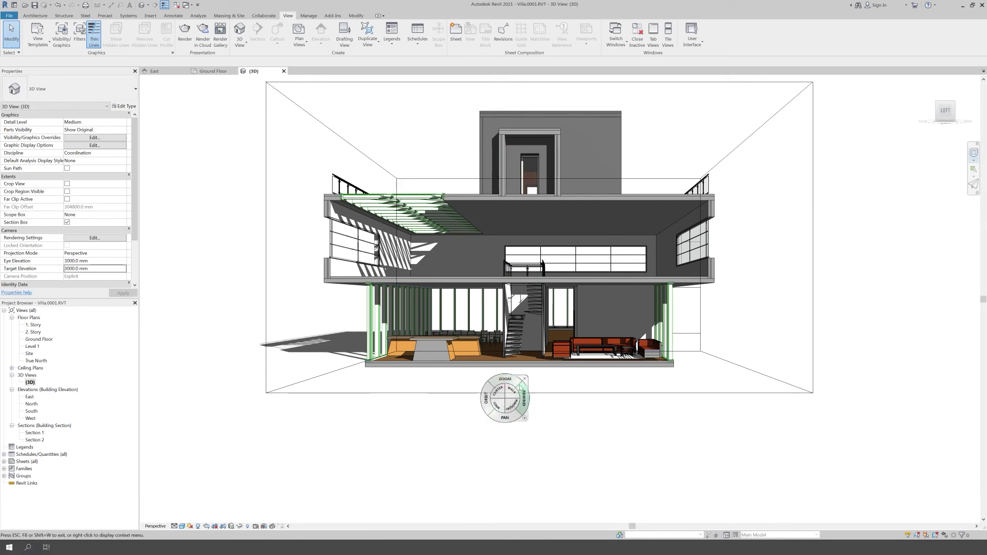
{"action": "left_click", "coordinate": [525, 418]}
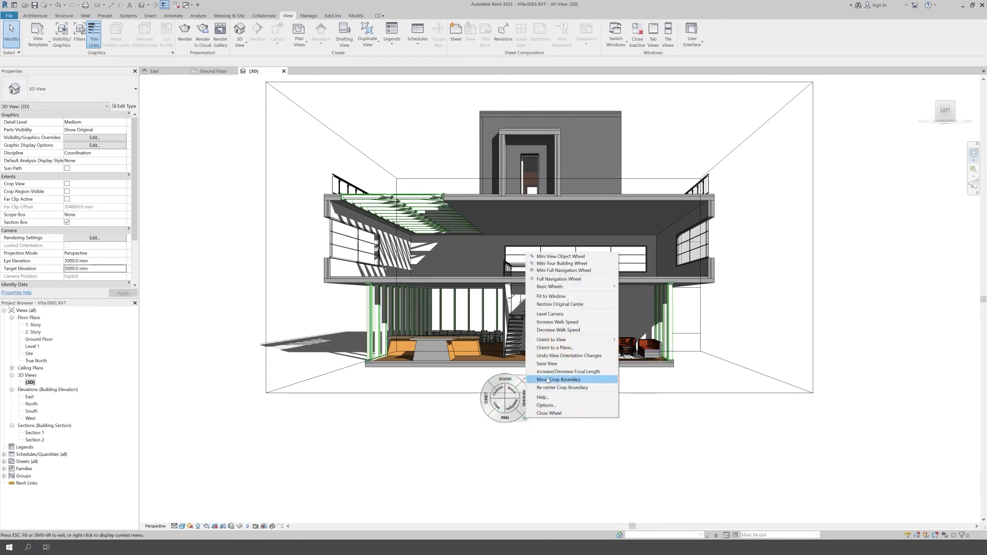
{"action": "left_click", "coordinate": [191, 376]}
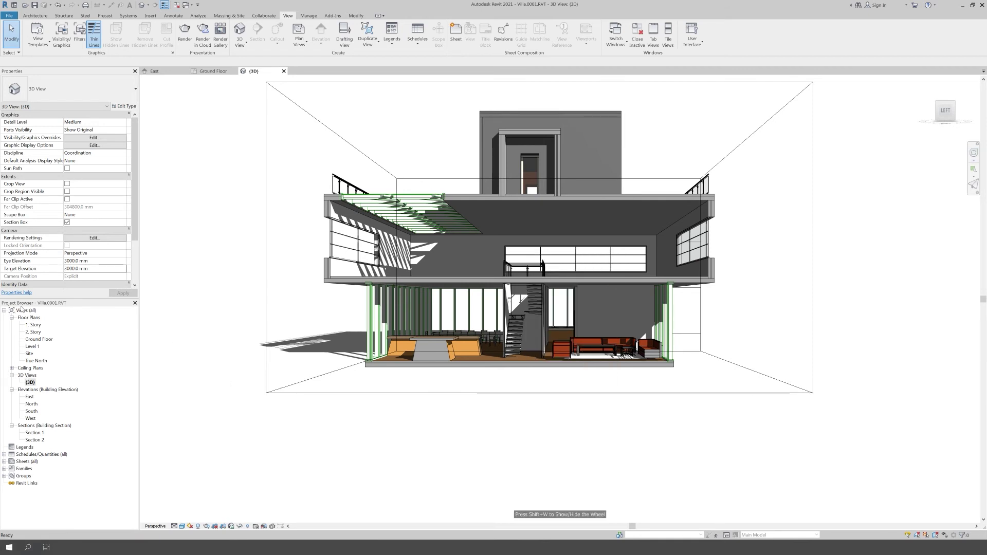
Step: Duplicate {3D} as '3D Section AA', then turn off the Section Box in the original {3D}
{"action": "right_click", "coordinate": [32, 383]}
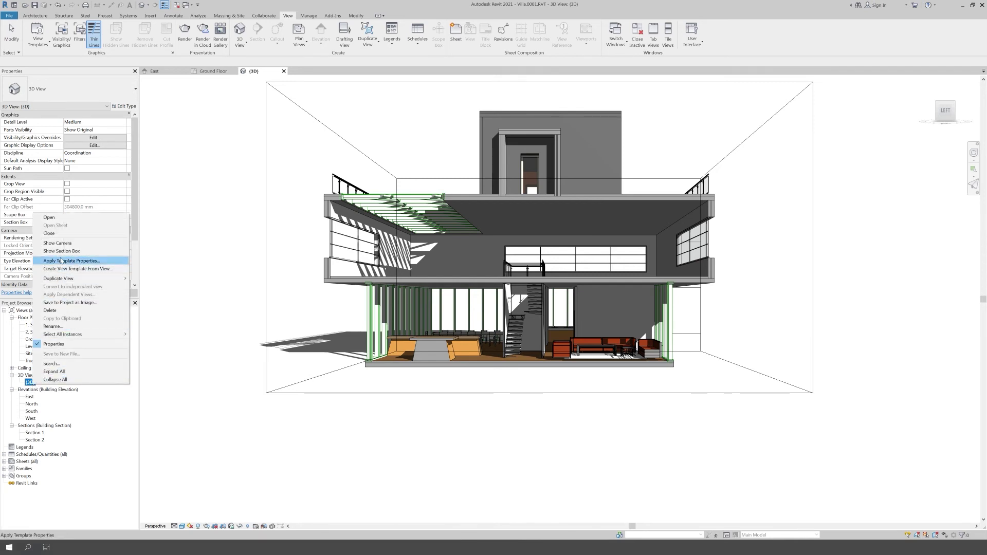
{"action": "mouse_move", "coordinate": [59, 278]}
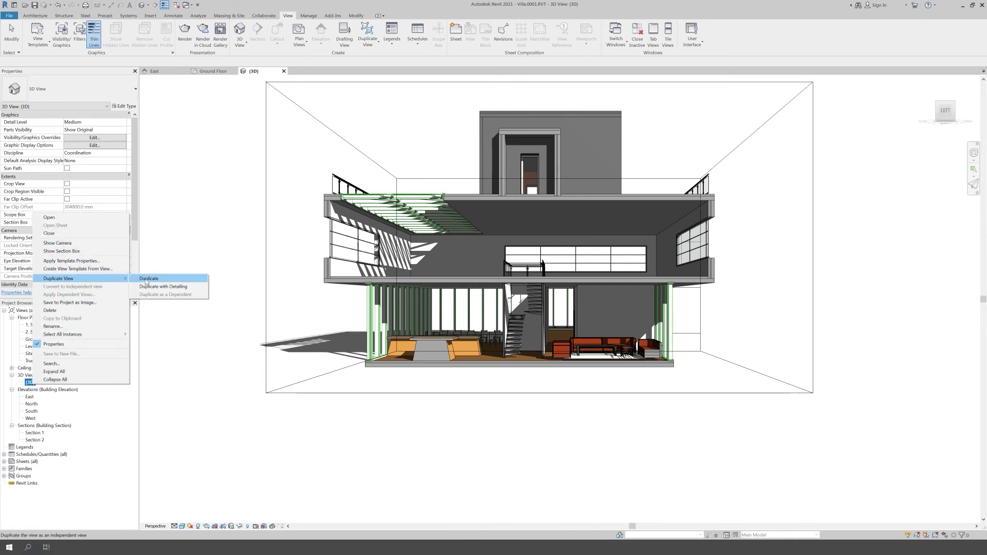
{"action": "left_click", "coordinate": [147, 279]}
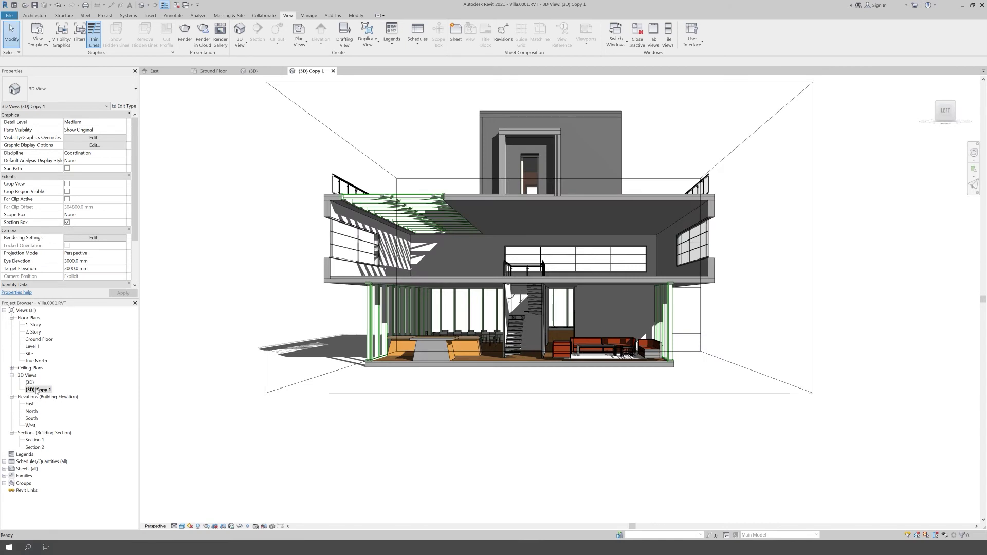
{"action": "right_click", "coordinate": [36, 389]}
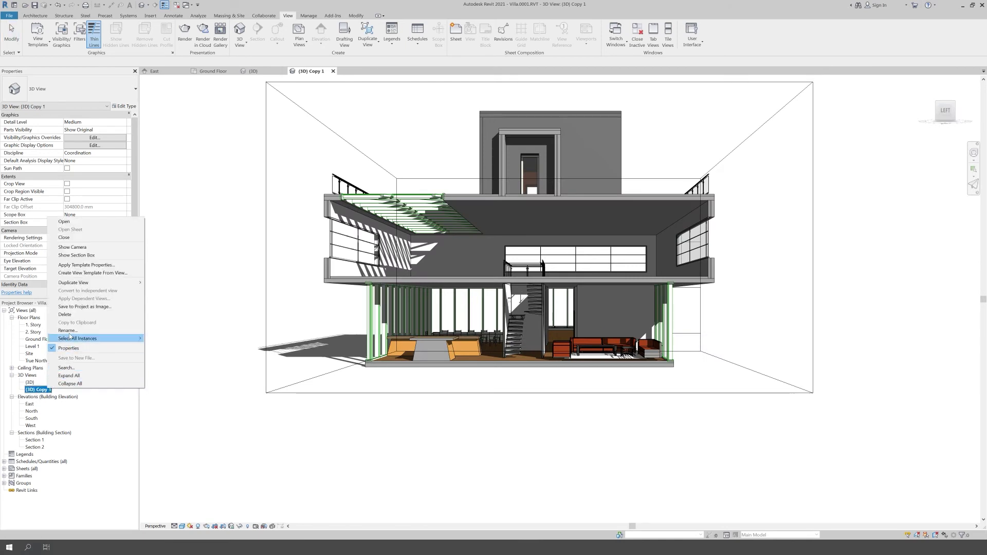
{"action": "left_click", "coordinate": [67, 330]}
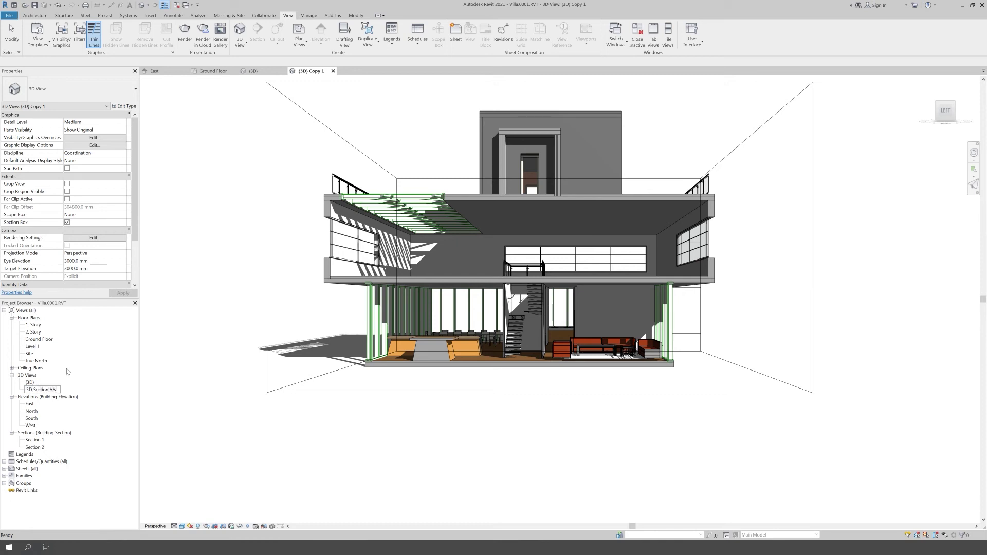
{"action": "key", "text": "Return"}
{"action": "double_click", "coordinate": [30, 389]}
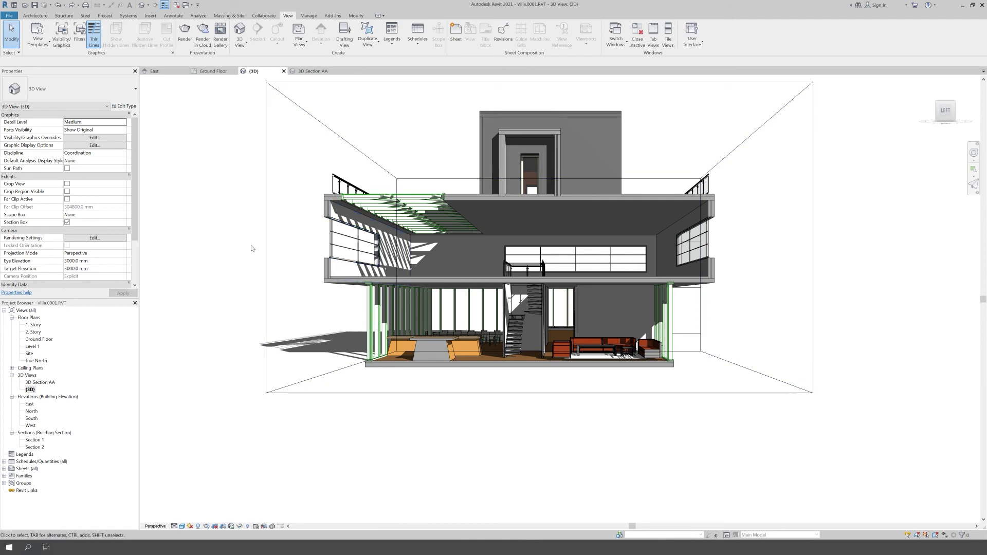
{"action": "left_click", "coordinate": [67, 222]}
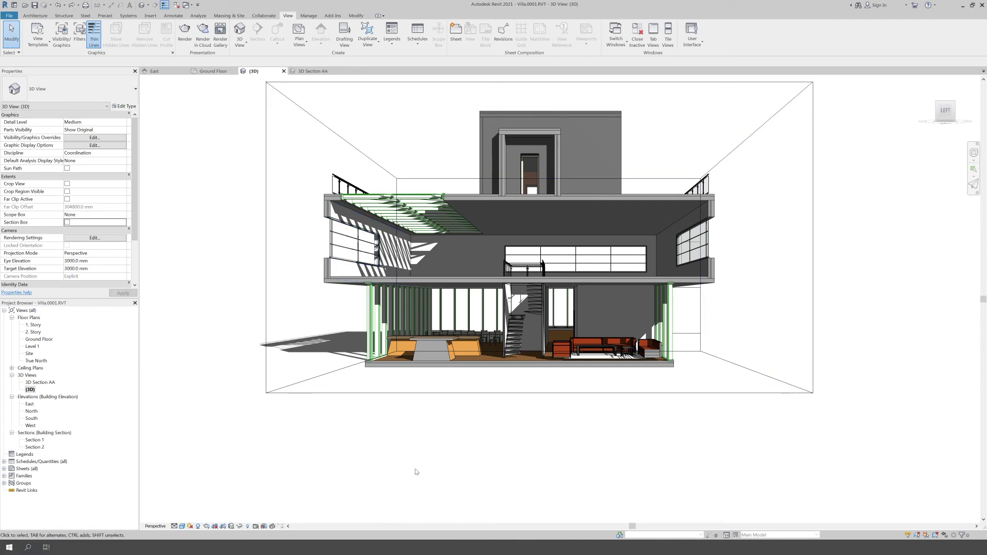
Step: Orbit to a raised perspective, turn the section box back on and select it
{"action": "scroll", "coordinate": [409, 451], "scroll_direction": "down", "scroll_amount": 5}
{"action": "scroll", "coordinate": [418, 458], "scroll_direction": "down", "scroll_amount": 3}
{"action": "scroll", "coordinate": [421, 460], "scroll_direction": "down", "scroll_amount": 2}
{"action": "mouse_move", "coordinate": [646, 427]}
{"action": "middle_mouse_down", "text": "shift"}
{"action": "mouse_move", "coordinate": [584, 478]}
{"action": "mouse_move", "coordinate": [504, 467]}
{"action": "mouse_move", "coordinate": [821, 205]}
{"action": "middle_mouse_up", "text": "shift"}
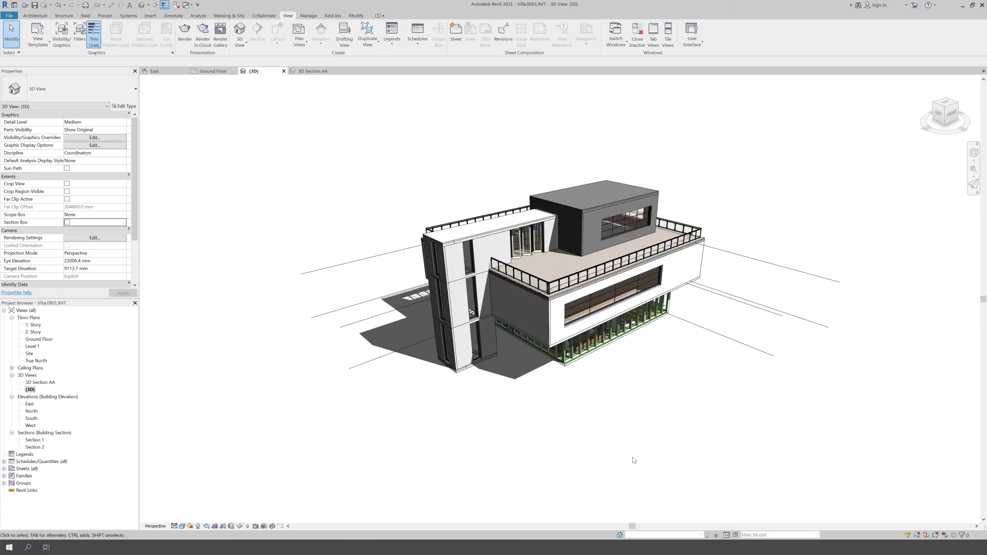
{"action": "left_click", "coordinate": [67, 222]}
{"action": "scroll", "coordinate": [584, 371], "scroll_direction": "down", "scroll_amount": 2}
{"action": "left_click", "coordinate": [576, 340]}
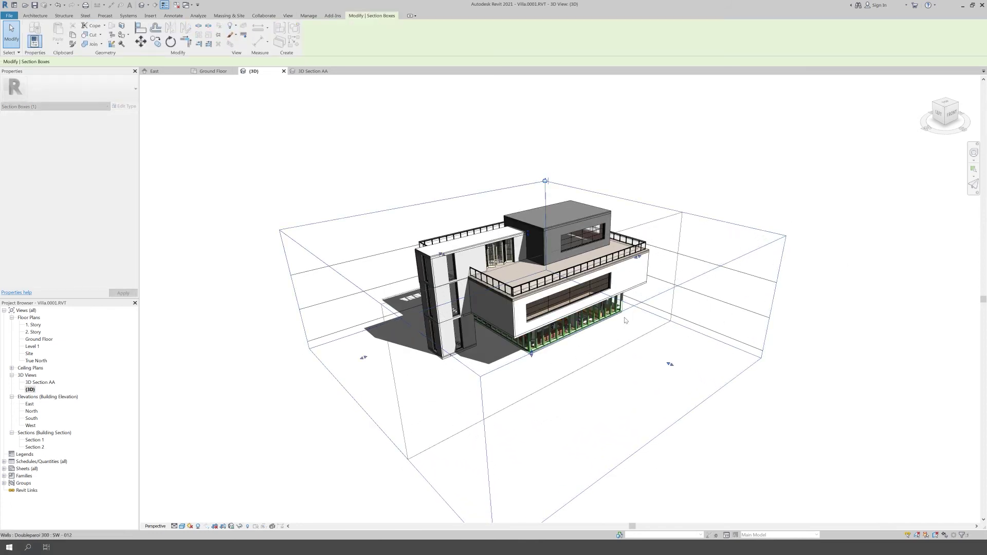
Step: Pull one section box face and rotate the box to a new angle
{"action": "mouse_move", "coordinate": [801, 235]}
{"action": "middle_mouse_down", "text": "shift"}
{"action": "mouse_move", "coordinate": [595, 286]}
{"action": "mouse_move", "coordinate": [379, 223]}
{"action": "middle_mouse_up", "text": "shift"}
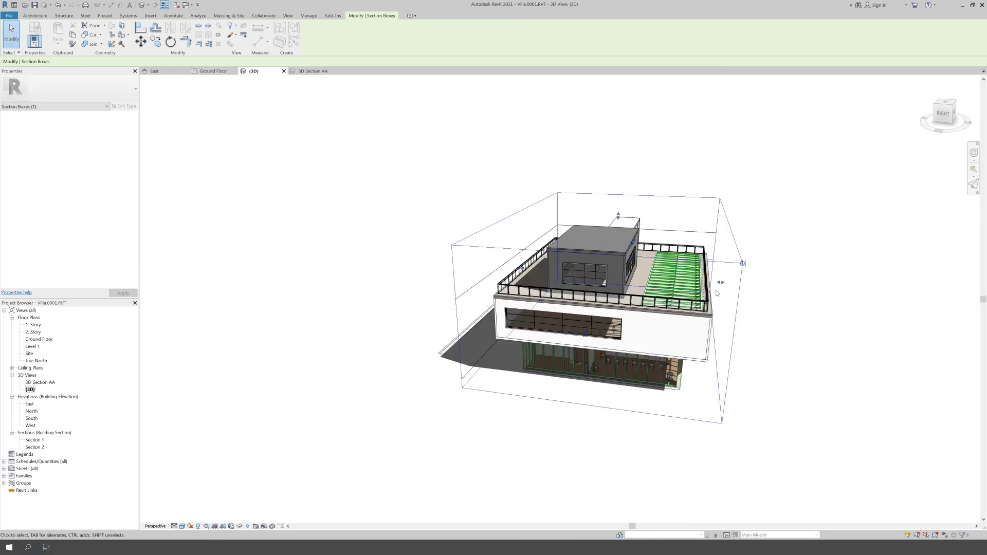
{"action": "scroll", "coordinate": [743, 266], "scroll_direction": "up", "scroll_amount": 2}
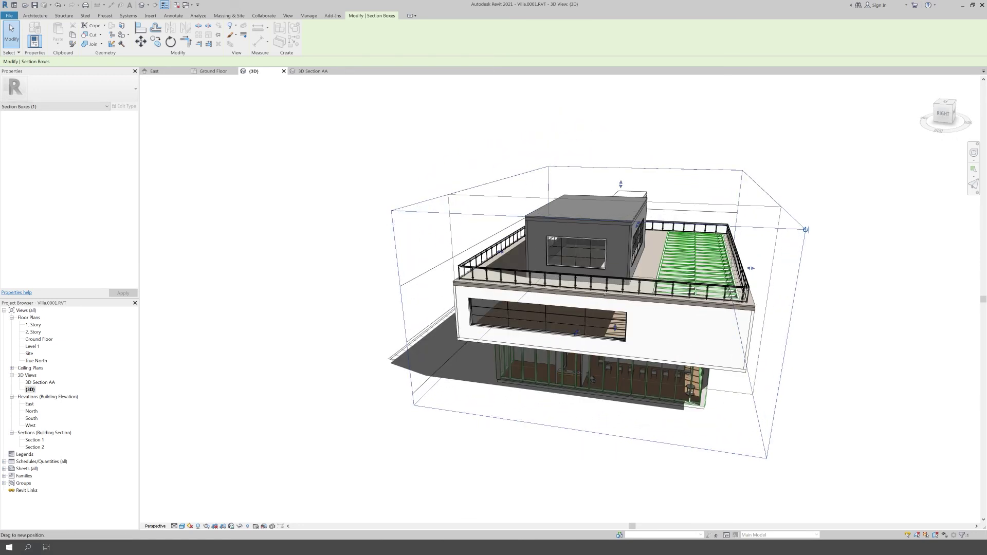
{"action": "left_click_drag", "start_coordinate": [576, 332], "coordinate": [608, 290]}
{"action": "mouse_move", "coordinate": [866, 364]}
{"action": "middle_mouse_down", "text": "shift"}
{"action": "mouse_move", "coordinate": [846, 353]}
{"action": "mouse_move", "coordinate": [775, 361]}
{"action": "middle_mouse_up", "text": "shift"}
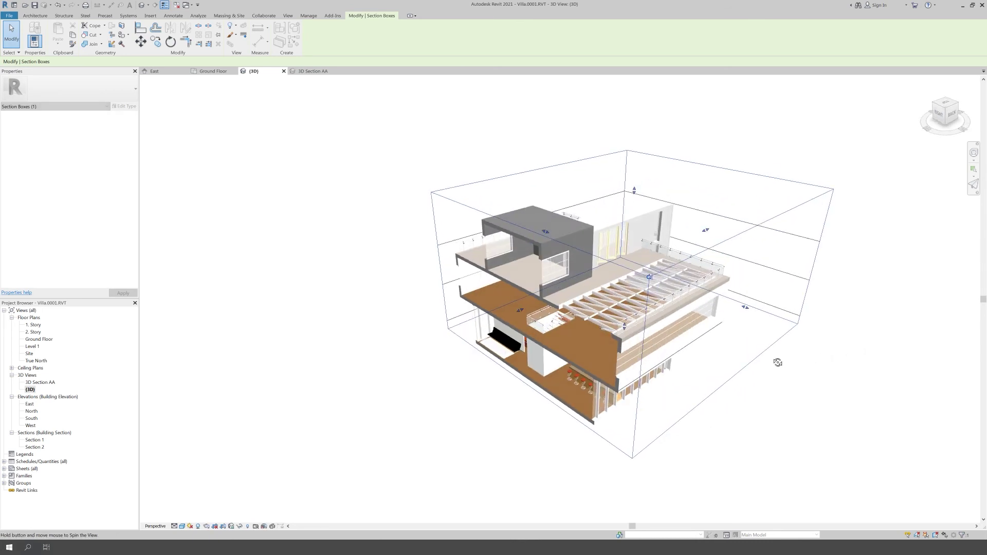
{"action": "scroll", "coordinate": [645, 277], "scroll_direction": "up", "scroll_amount": 2}
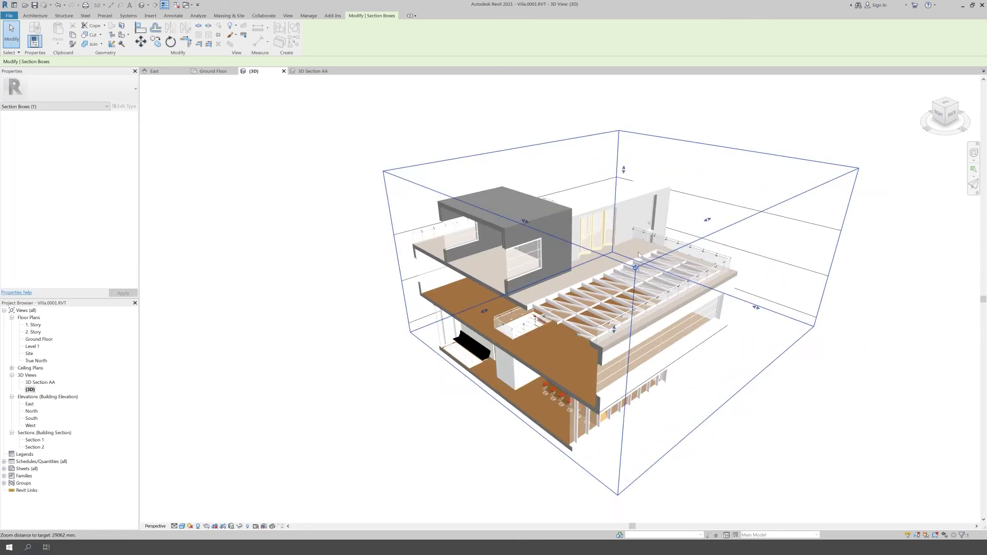
{"action": "left_click", "coordinate": [815, 261]}
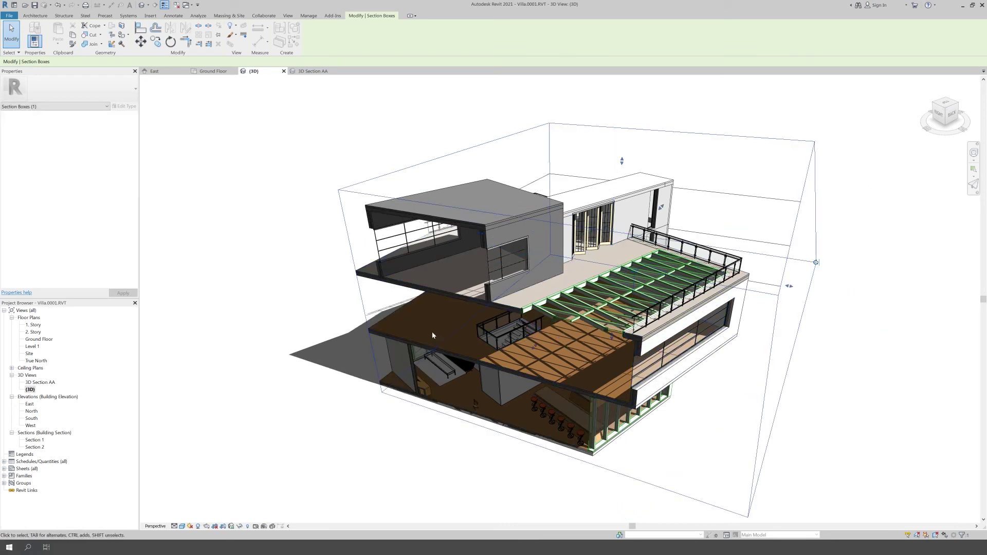
{"action": "left_click", "coordinate": [762, 272]}
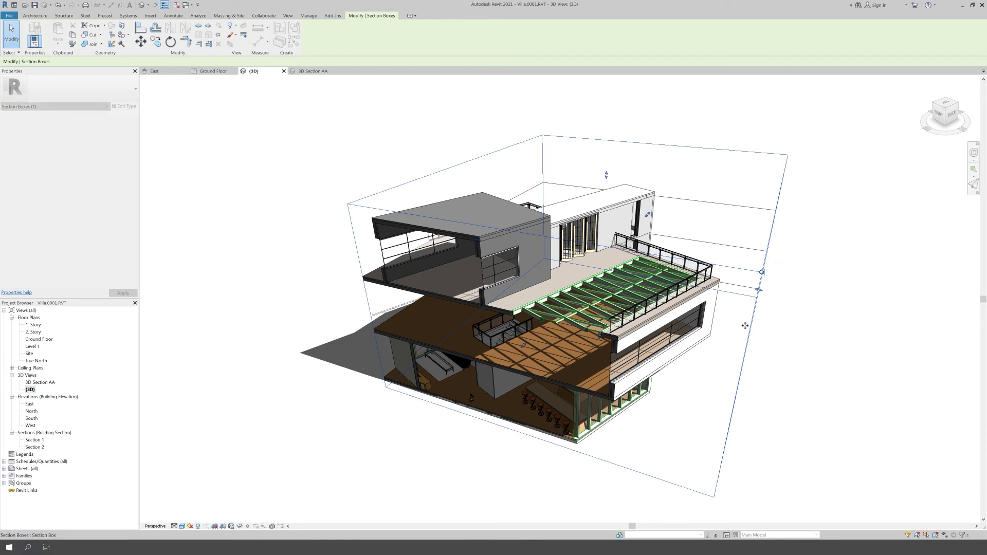
{"action": "left_click", "coordinate": [486, 440]}
{"action": "key", "text": "Escape"}
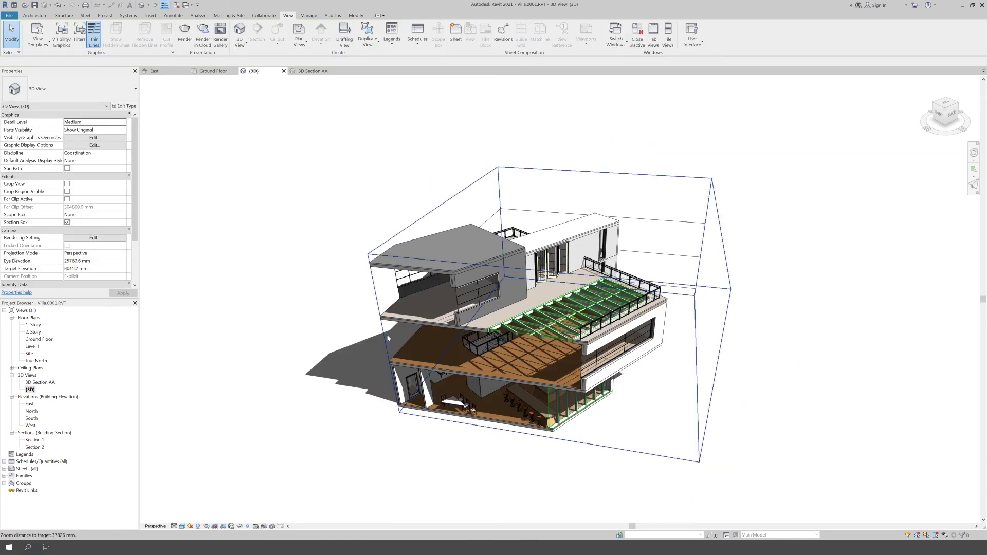
Step: Pull the section box's left face outward and rotate the box again
{"action": "left_click", "coordinate": [383, 339]}
{"action": "mouse_move", "coordinate": [383, 340]}
{"action": "middle_mouse_down", "text": "shift"}
{"action": "mouse_move", "coordinate": [555, 367]}
{"action": "mouse_move", "coordinate": [465, 315]}
{"action": "middle_mouse_up", "text": "shift"}
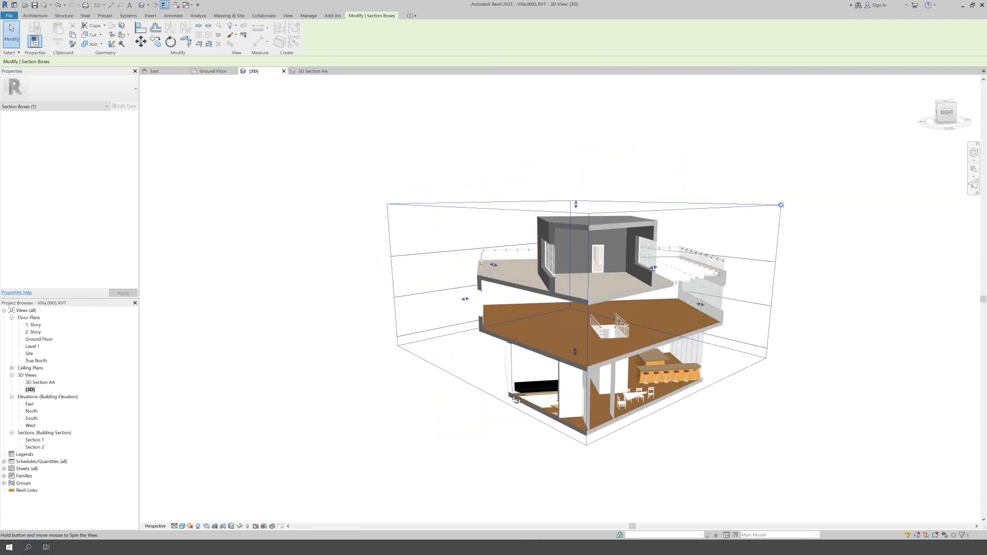
{"action": "mouse_move", "coordinate": [342, 373]}
{"action": "middle_mouse_down", "text": "shift"}
{"action": "mouse_move", "coordinate": [717, 450]}
{"action": "mouse_move", "coordinate": [319, 276]}
{"action": "middle_mouse_up", "text": "shift"}
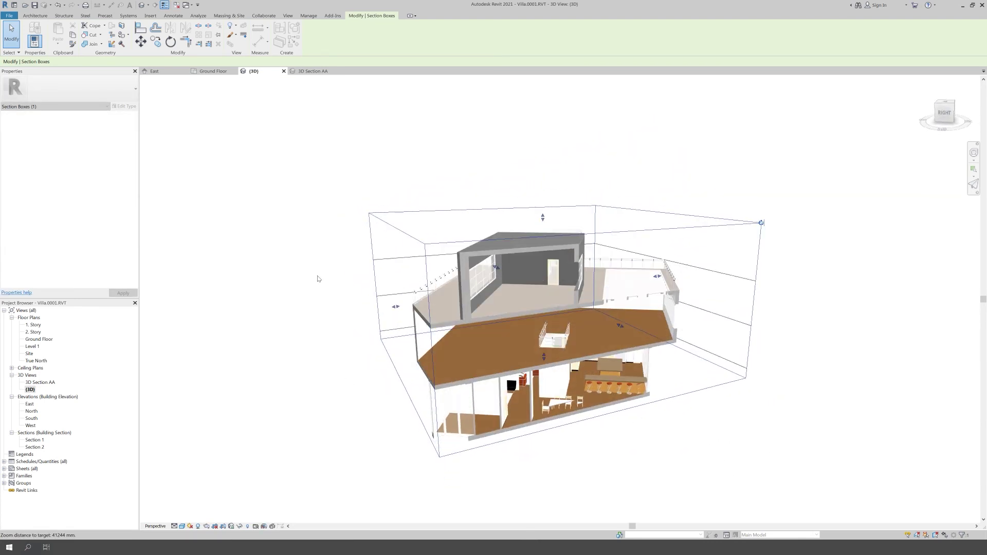
{"action": "left_click_drag", "start_coordinate": [373, 306], "coordinate": [327, 312]}
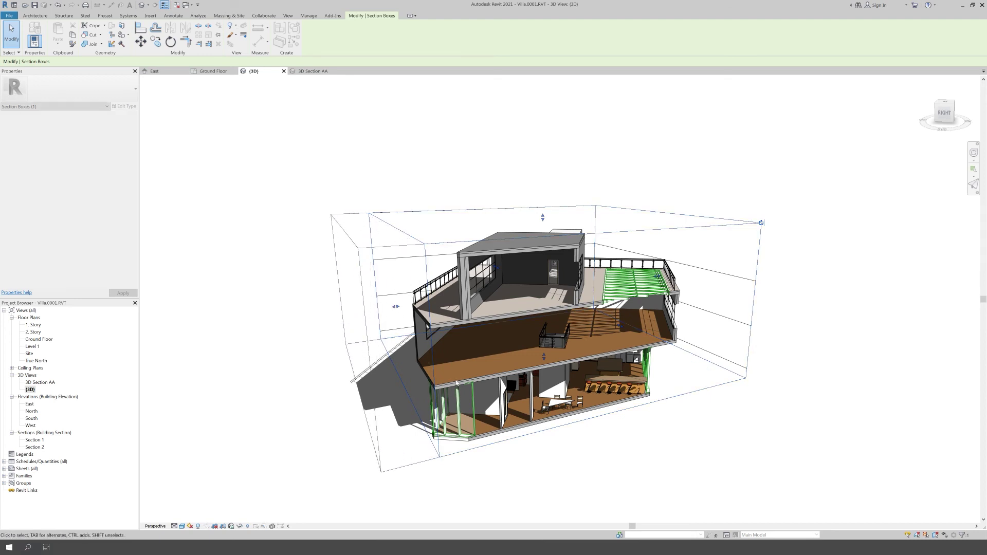
{"action": "mouse_move", "coordinate": [621, 453]}
{"action": "middle_mouse_down", "text": "shift"}
{"action": "mouse_move", "coordinate": [524, 425]}
{"action": "mouse_move", "coordinate": [513, 457]}
{"action": "mouse_move", "coordinate": [593, 445]}
{"action": "middle_mouse_up", "text": "shift"}
{"action": "left_click", "coordinate": [702, 264]}
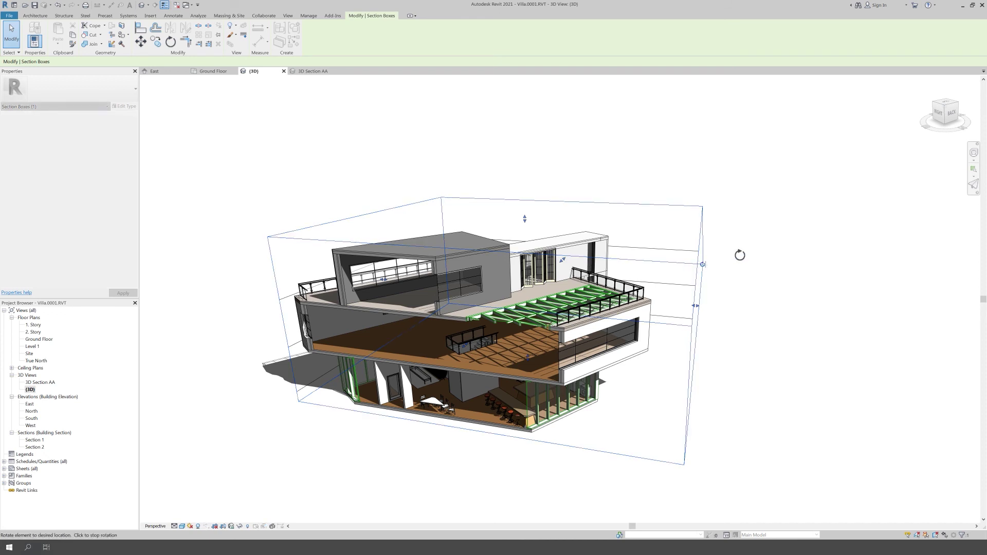
{"action": "left_click", "coordinate": [767, 400]}
{"action": "key", "text": "Escape"}
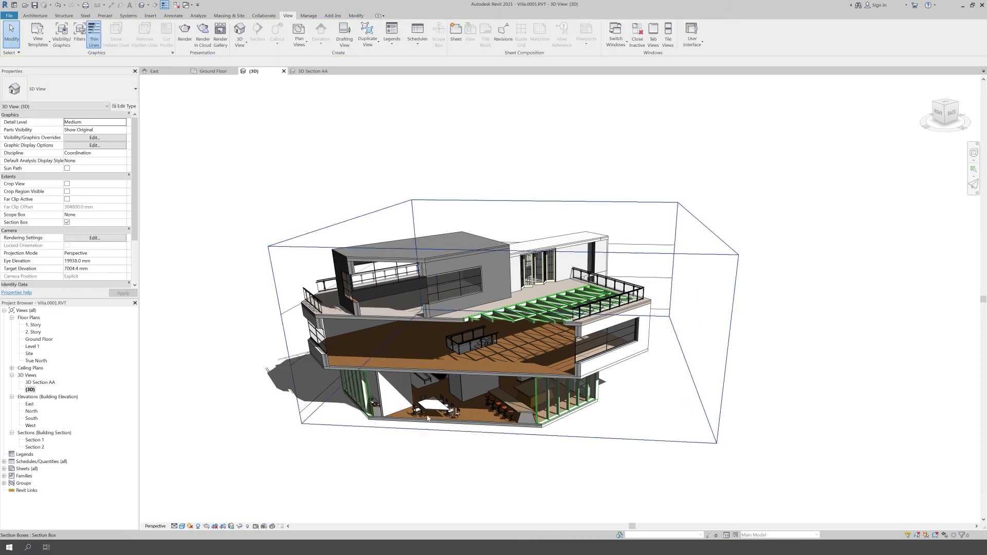
Step: Orbit and zoom closer to the villa, select the section box and pan to recentre
{"action": "mouse_move", "coordinate": [512, 466]}
{"action": "middle_mouse_down", "text": "shift"}
{"action": "mouse_move", "coordinate": [502, 399]}
{"action": "mouse_move", "coordinate": [476, 434]}
{"action": "mouse_move", "coordinate": [425, 443]}
{"action": "mouse_move", "coordinate": [632, 460]}
{"action": "mouse_move", "coordinate": [623, 448]}
{"action": "mouse_move", "coordinate": [546, 449]}
{"action": "mouse_move", "coordinate": [812, 470]}
{"action": "middle_mouse_up", "text": "shift"}
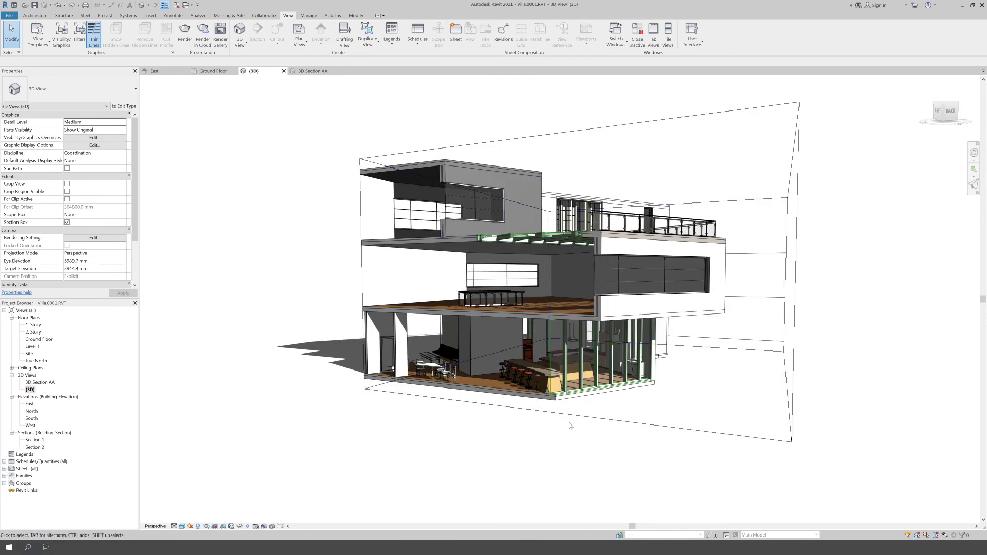
{"action": "scroll", "coordinate": [738, 416], "scroll_direction": "up", "scroll_amount": 2}
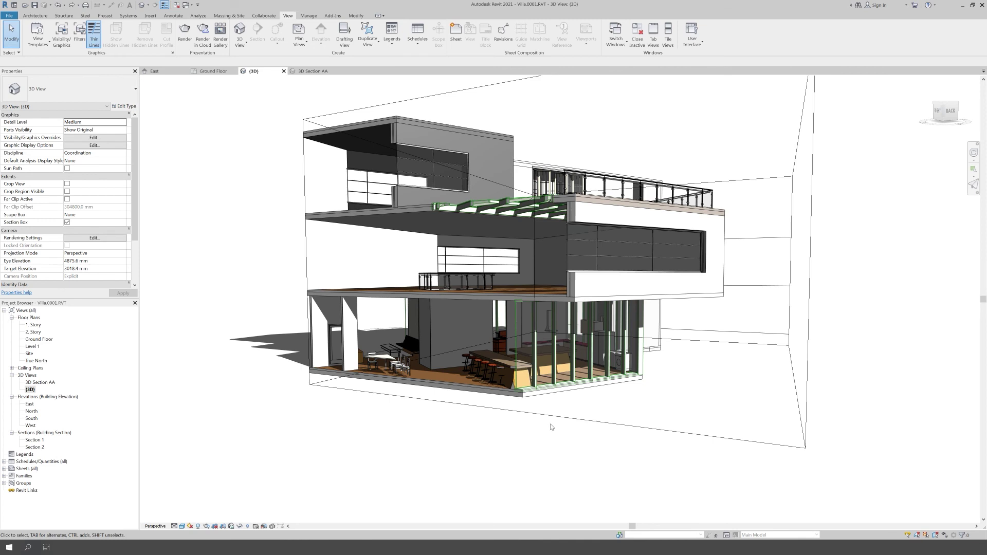
{"action": "left_click", "coordinate": [555, 416]}
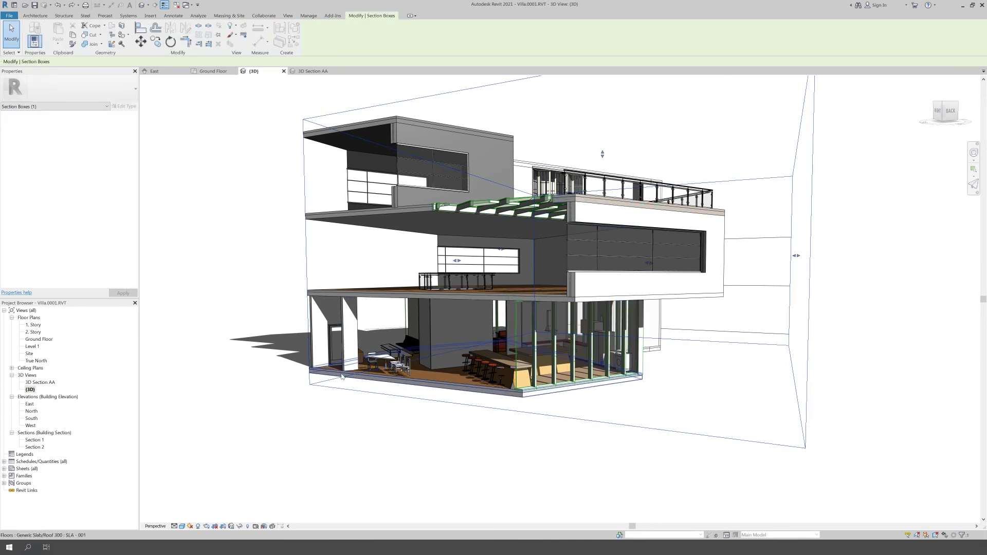
{"action": "middle_click_drag", "start_coordinate": [353, 403], "coordinate": [258, 502]}
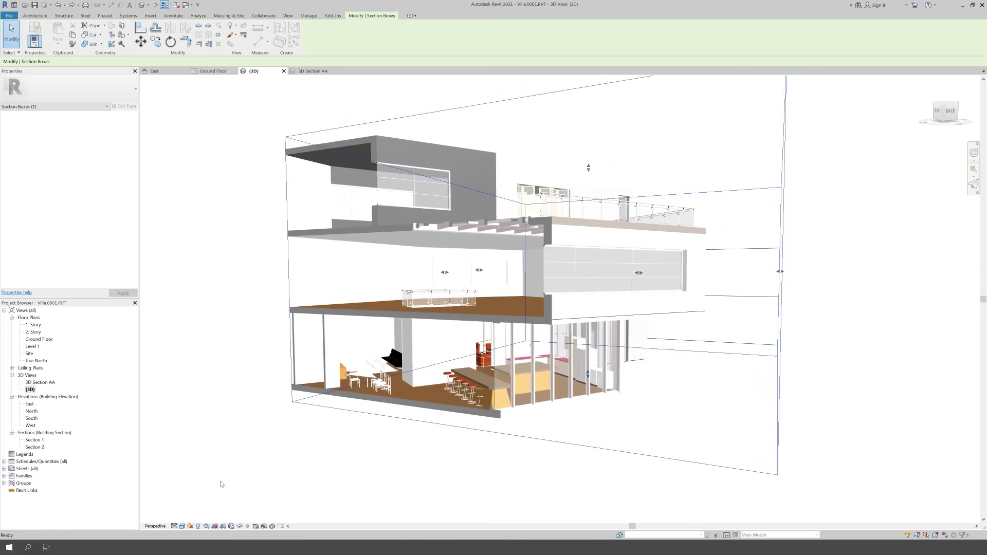
{"action": "left_click", "coordinate": [239, 525]}
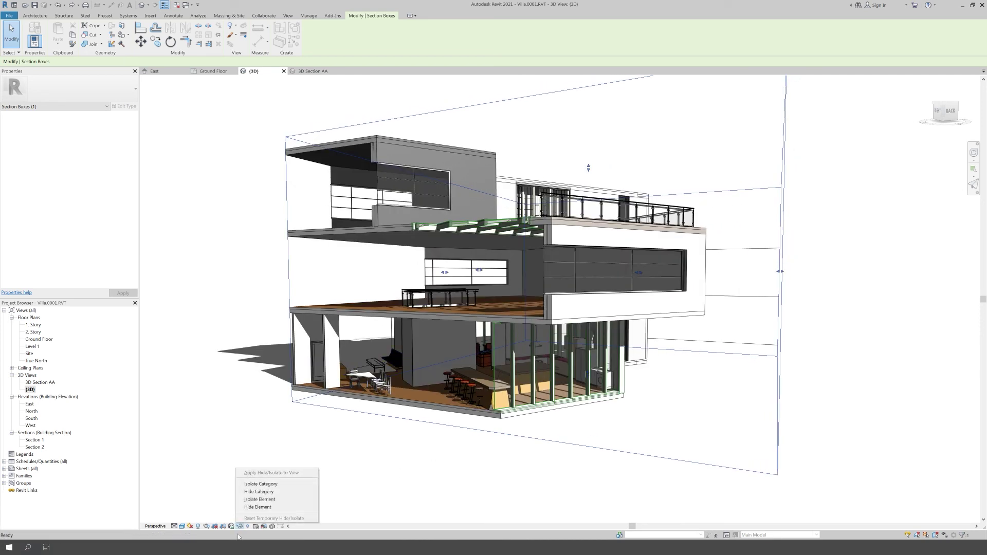
Step: Temporarily hide the section box, orbit to a wider frontal view, then reset Temporary Hide/Isolate
{"action": "left_click", "coordinate": [257, 508]}
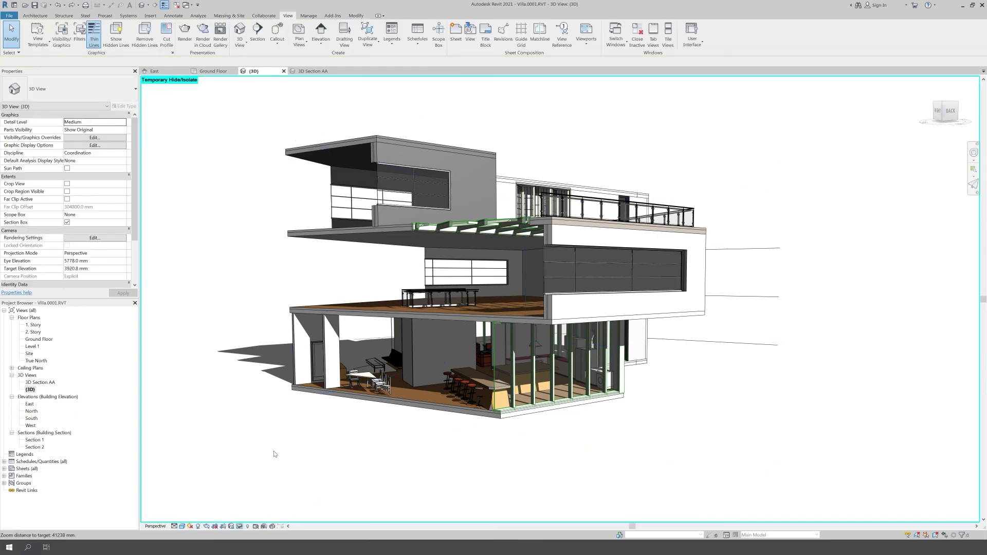
{"action": "scroll", "coordinate": [346, 426], "scroll_direction": "down", "scroll_amount": 3}
{"action": "mouse_move", "coordinate": [347, 425]}
{"action": "middle_mouse_down", "text": "shift"}
{"action": "mouse_move", "coordinate": [414, 458]}
{"action": "mouse_move", "coordinate": [776, 446]}
{"action": "mouse_move", "coordinate": [709, 458]}
{"action": "mouse_move", "coordinate": [421, 450]}
{"action": "middle_mouse_up", "text": "shift"}
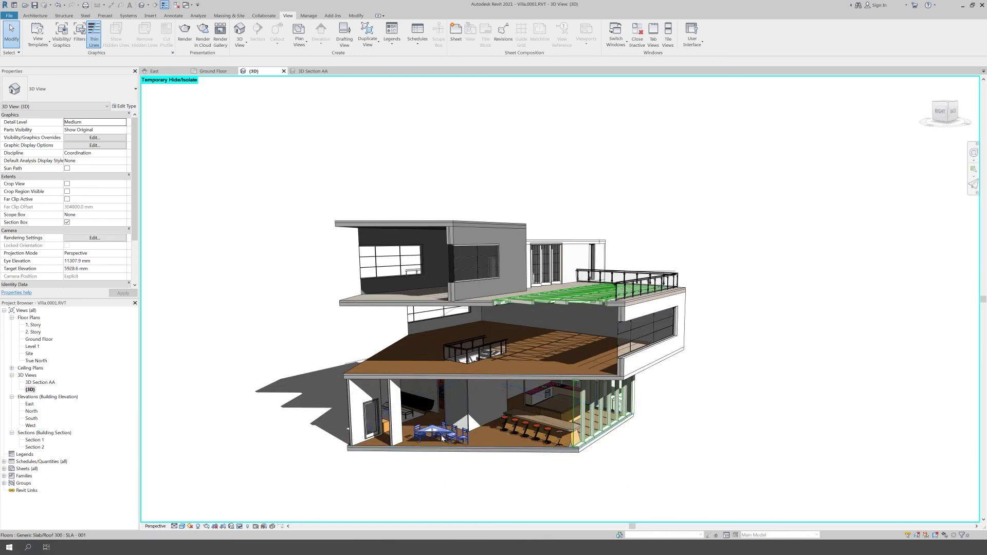
{"action": "scroll", "coordinate": [444, 445], "scroll_direction": "down", "scroll_amount": 2}
{"action": "left_click", "coordinate": [240, 526]}
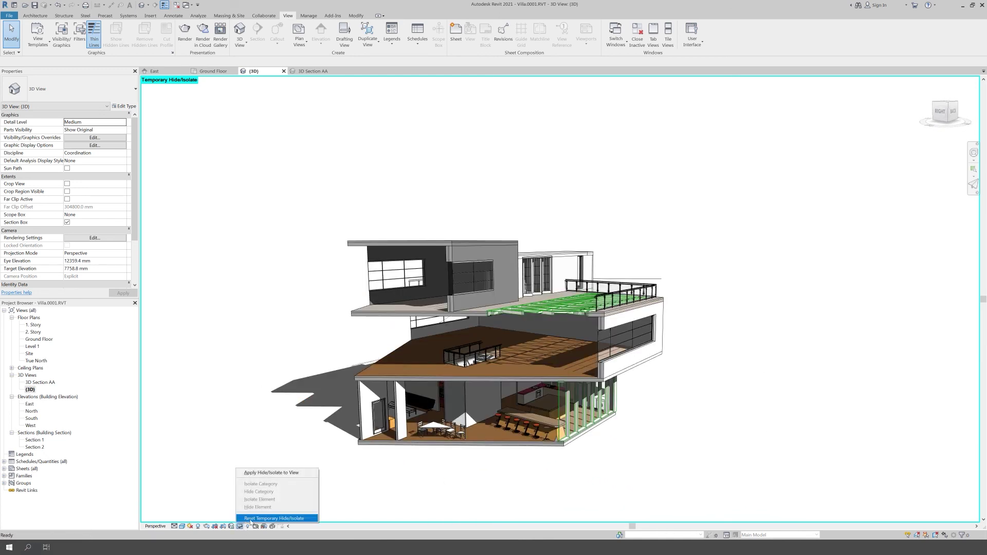
{"action": "left_click", "coordinate": [251, 519]}
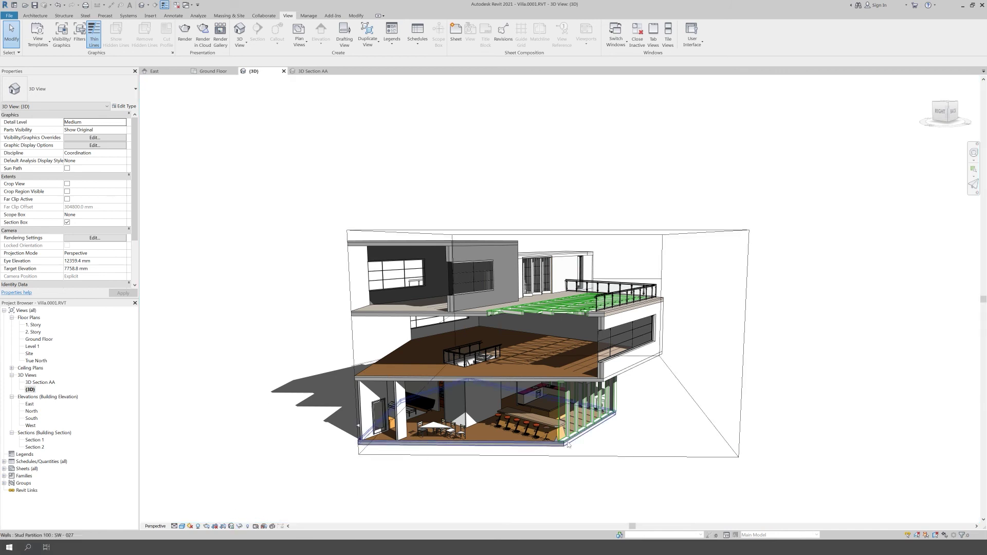
Step: Hide the section box in view, unhide it via Reveal Hidden Elements, then uncheck Section Box
{"action": "left_click", "coordinate": [678, 381]}
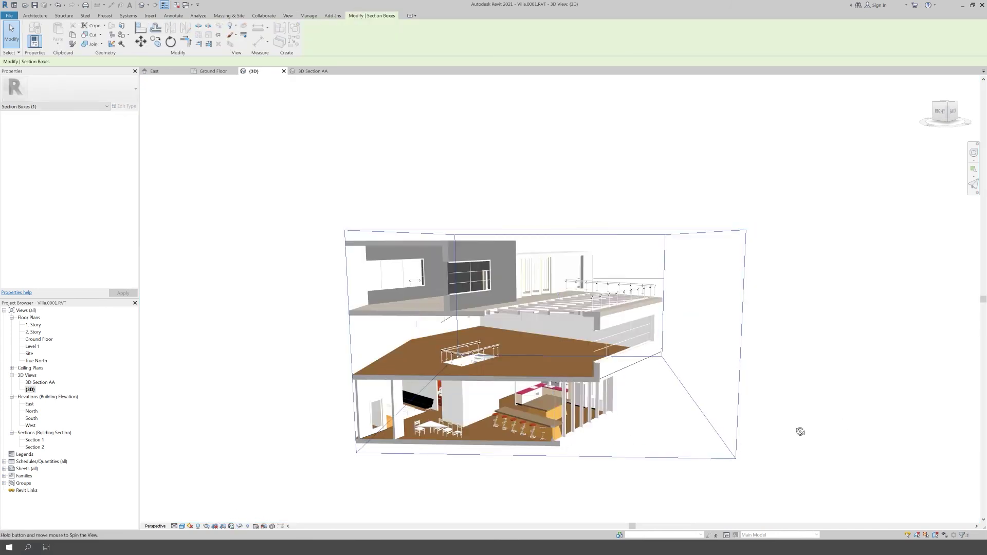
{"action": "middle_click_drag", "start_coordinate": [843, 418], "coordinate": [738, 433], "text": "shift"}
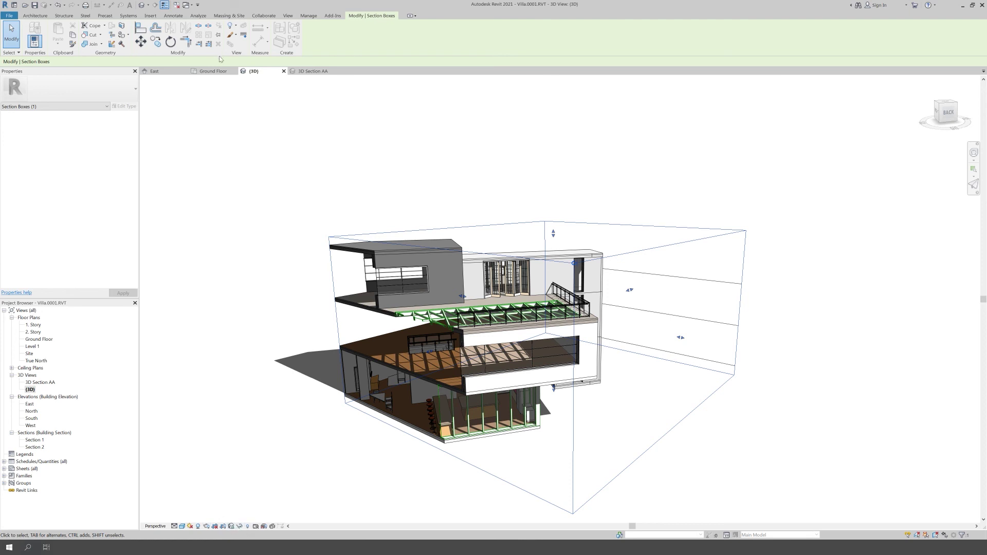
{"action": "right_click", "coordinate": [473, 282]}
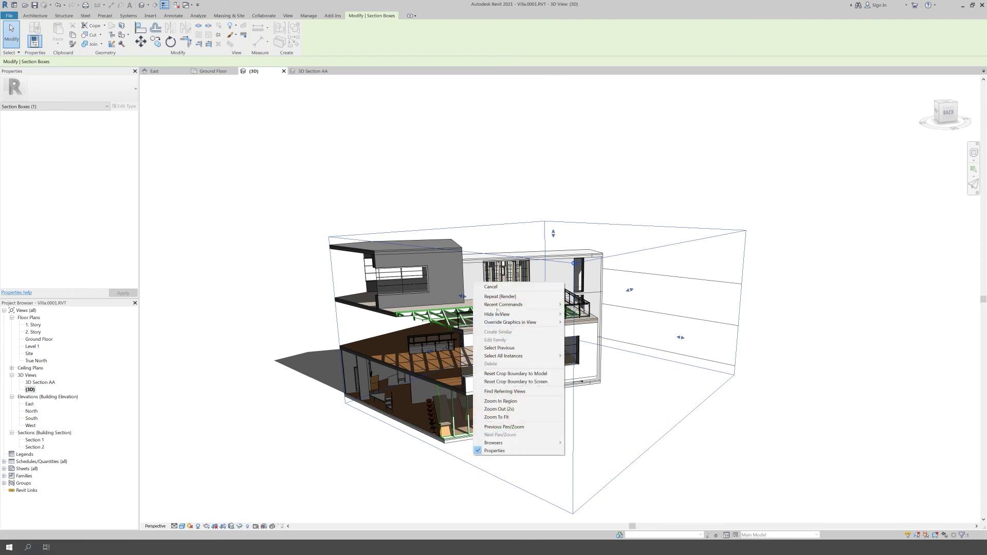
{"action": "mouse_move", "coordinate": [496, 314]}
{"action": "left_click", "coordinate": [578, 314]}
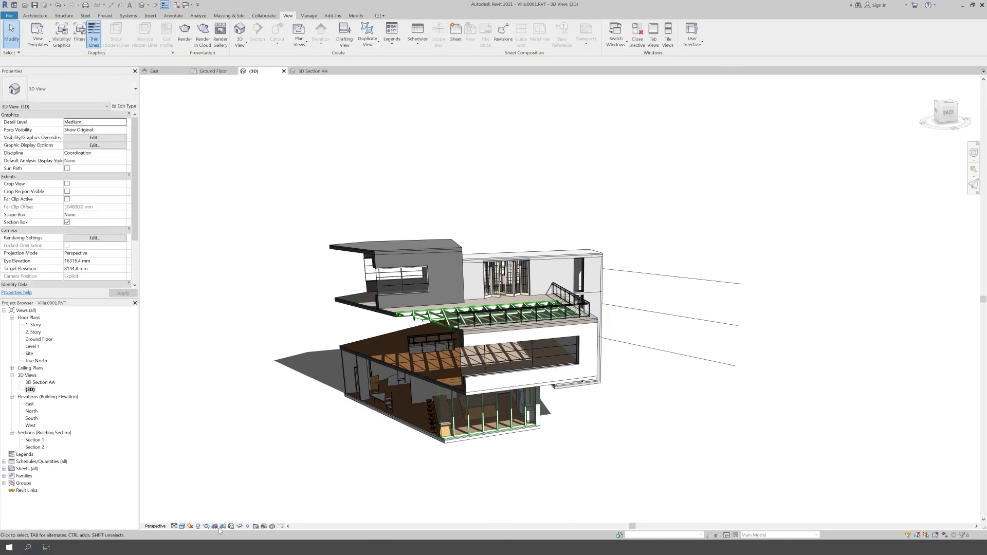
{"action": "left_click", "coordinate": [247, 526]}
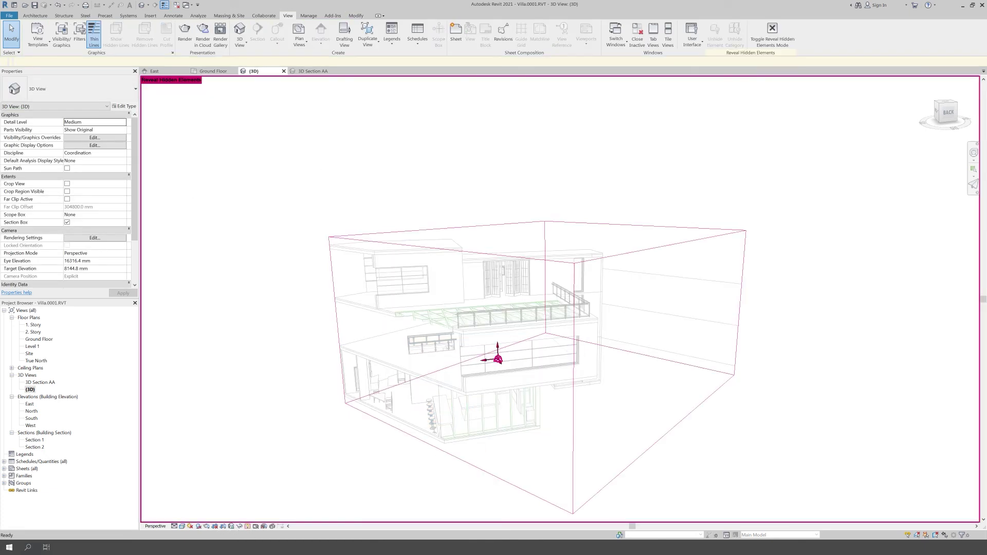
{"action": "left_click", "coordinate": [420, 230]}
{"action": "left_click", "coordinate": [314, 34]}
{"action": "left_click", "coordinate": [371, 32]}
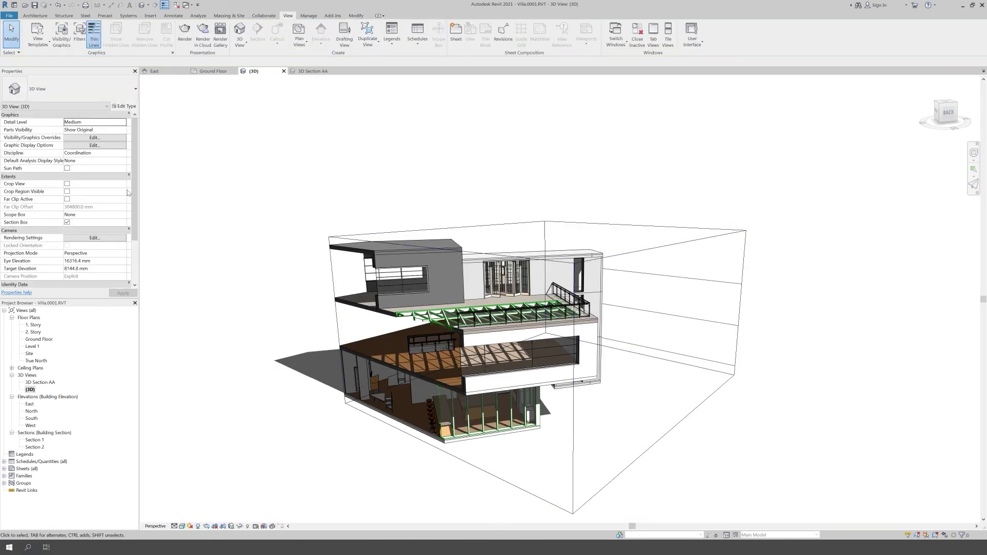
{"action": "left_click", "coordinate": [67, 222]}
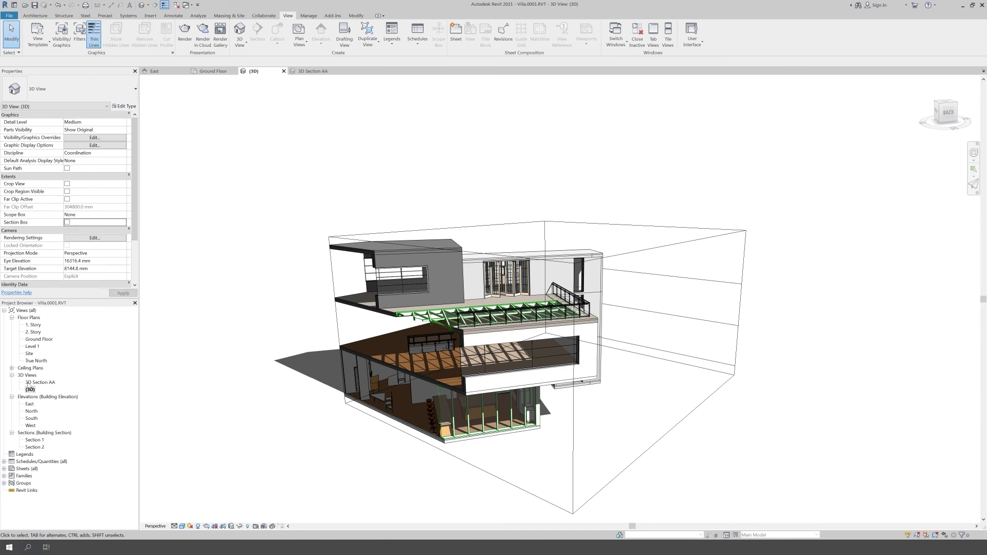
Step: Open the 3D Section AA view from the Project Browser's 3D Views
{"action": "double_click", "coordinate": [40, 383]}
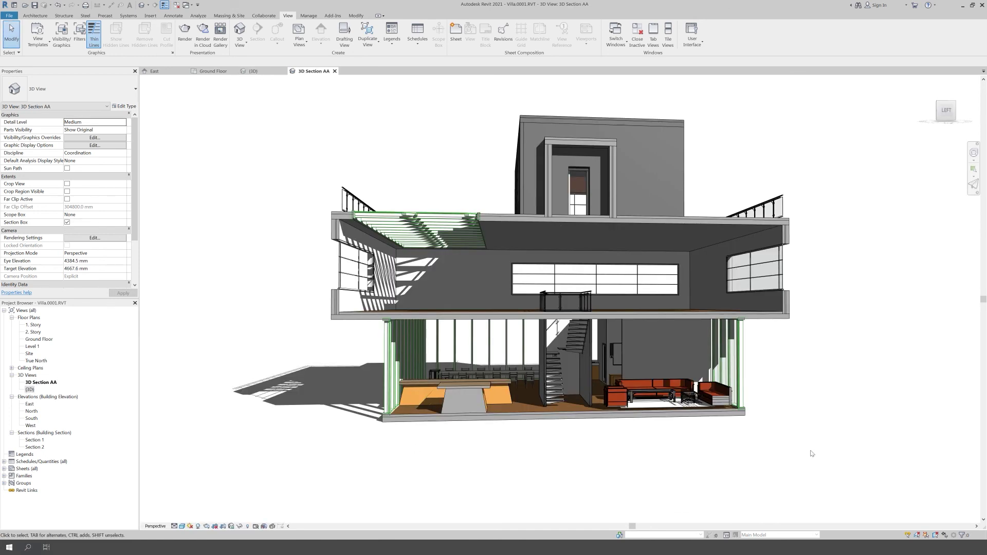